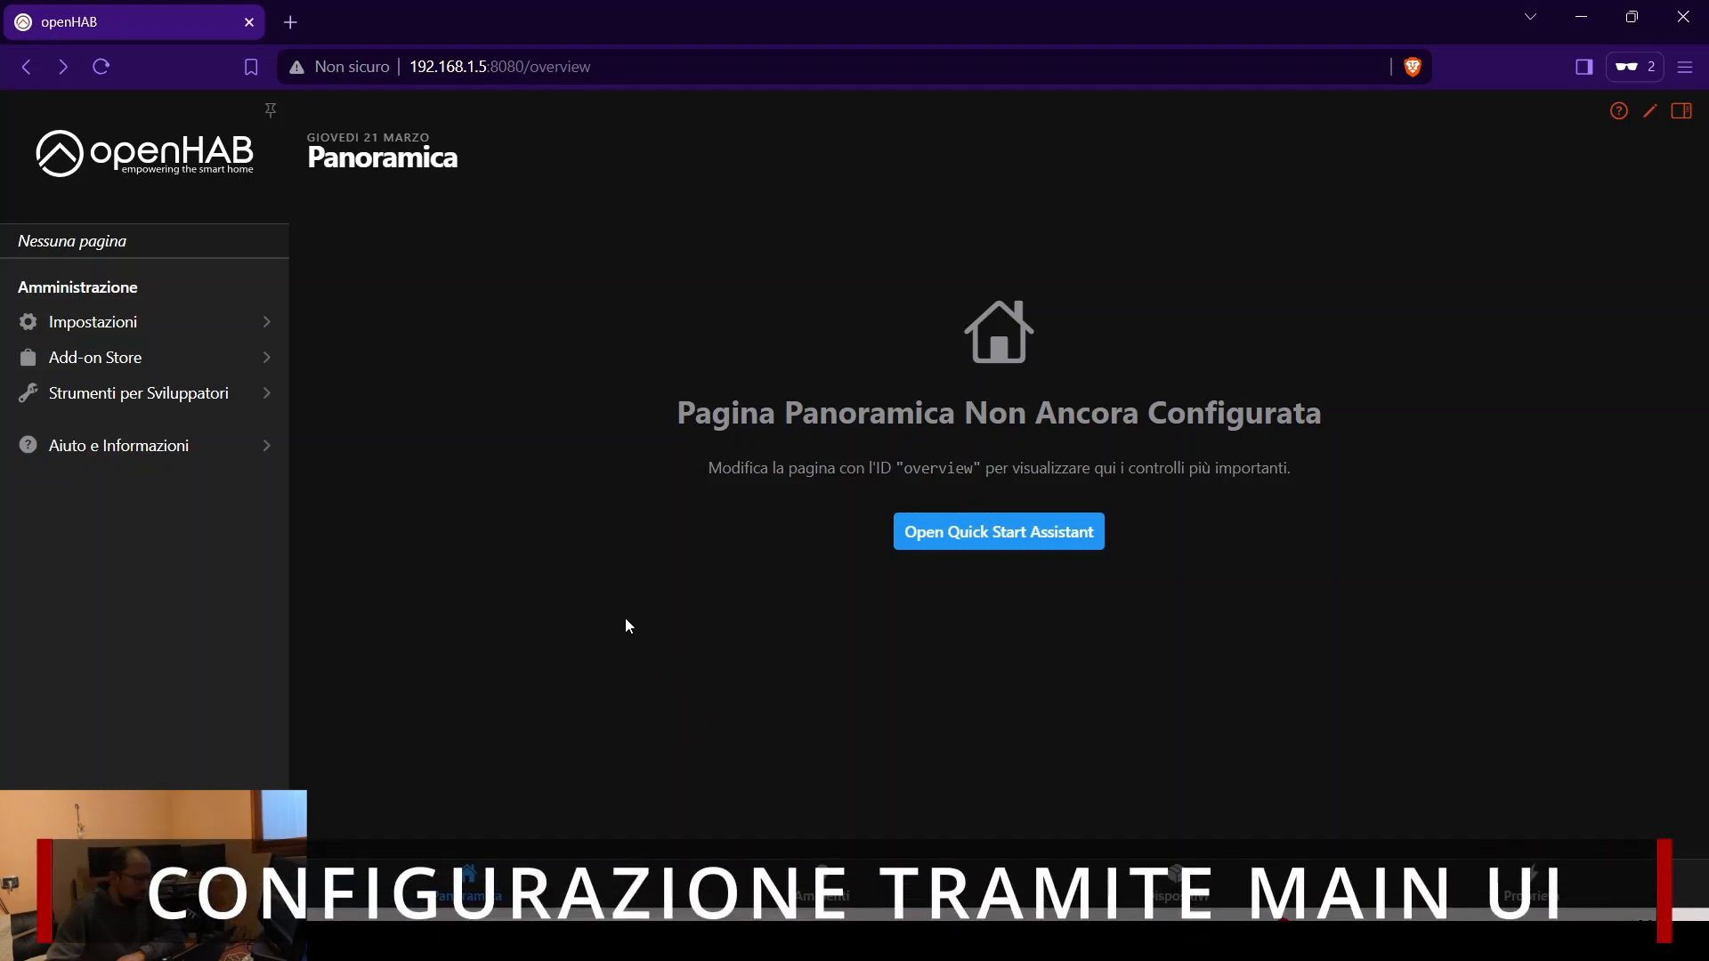
- Install the suggested Chromecast Binding for adding Things
{"action": "left_click", "coordinate": [117, 329]}
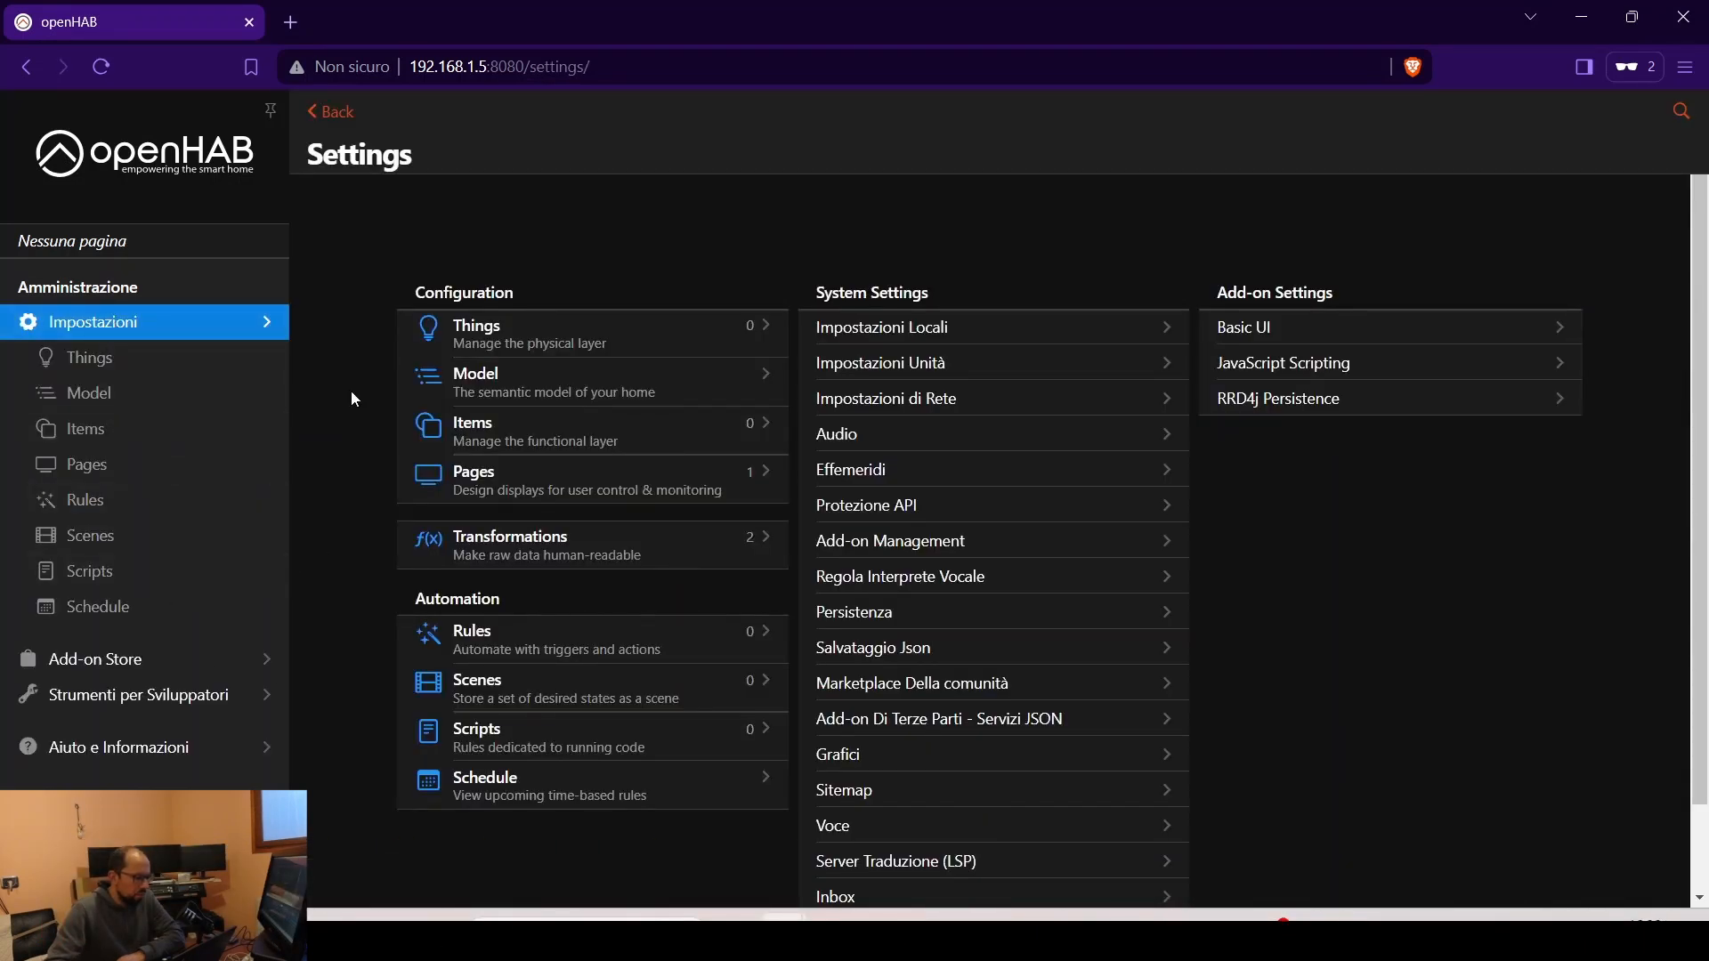
{"action": "left_click", "coordinate": [89, 358]}
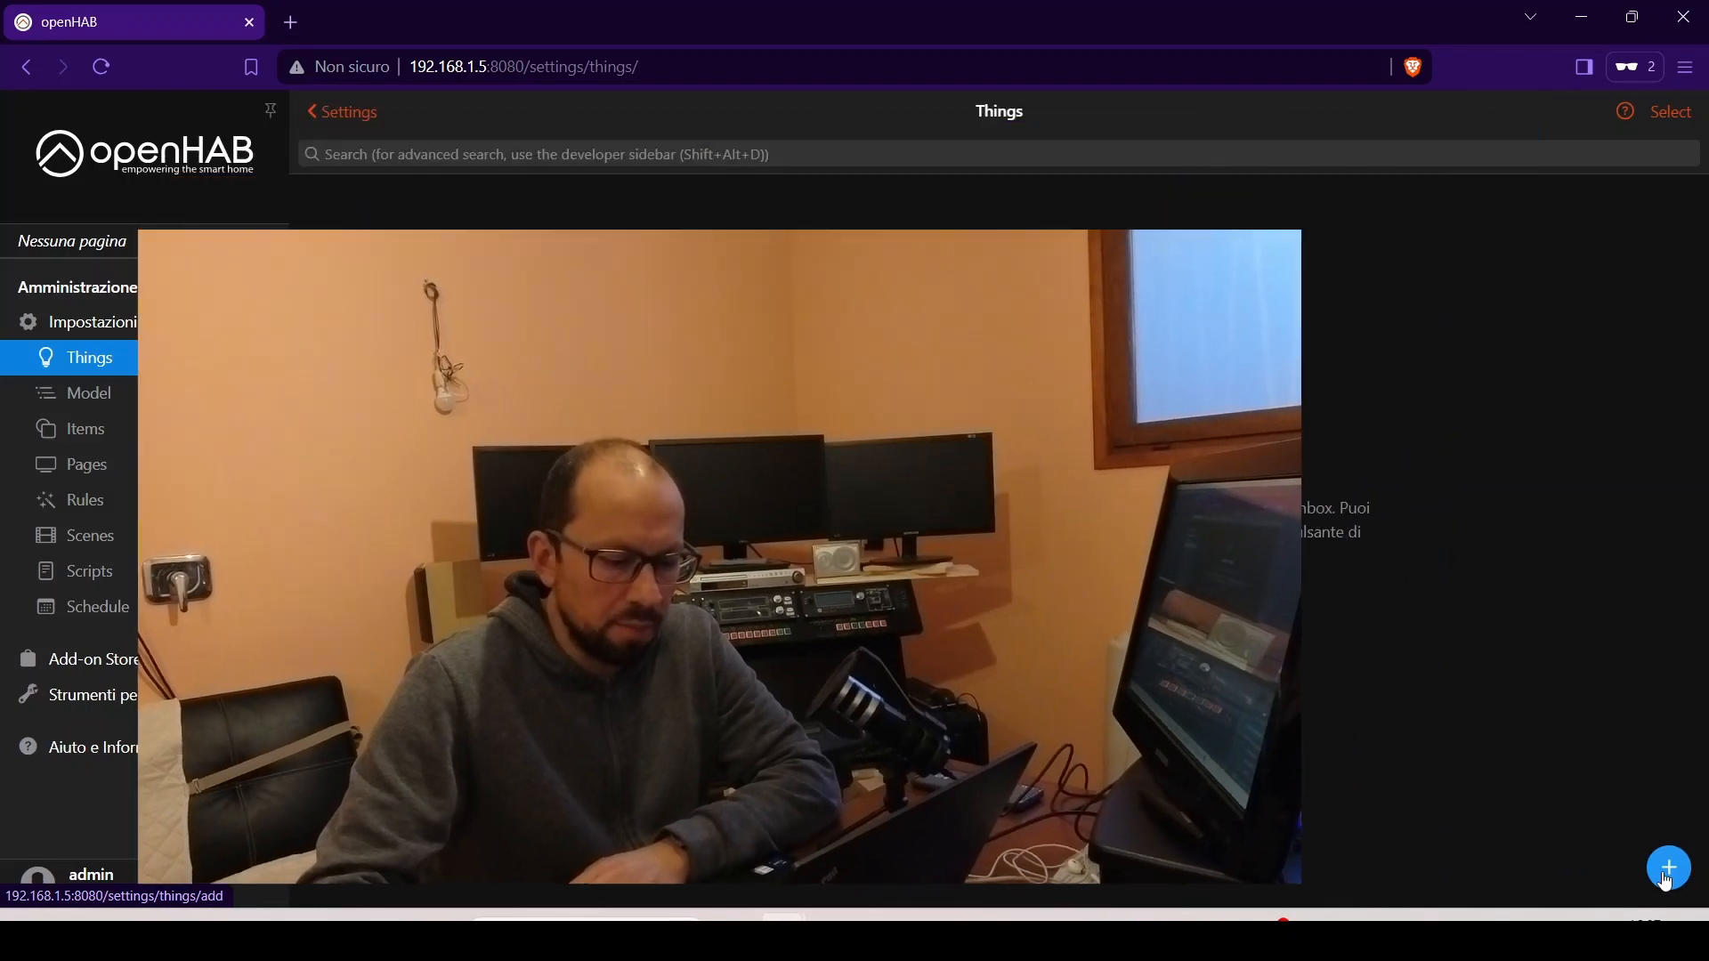
{"action": "left_click", "coordinate": [1666, 877]}
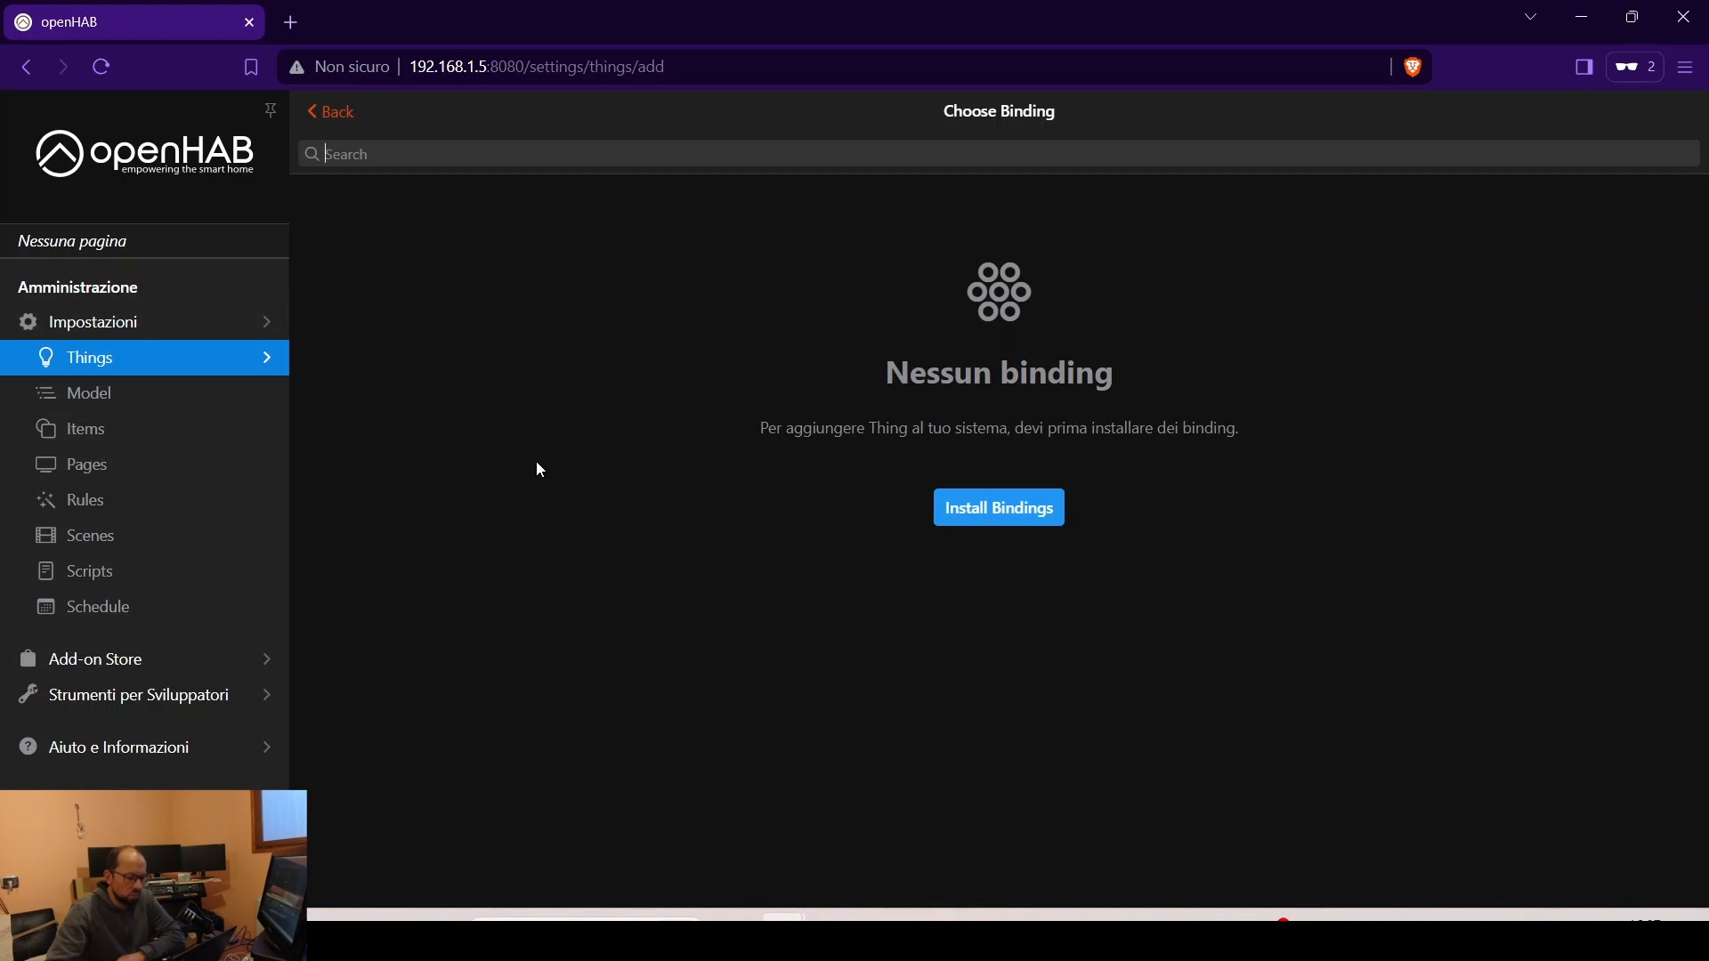
{"action": "left_click", "coordinate": [995, 509]}
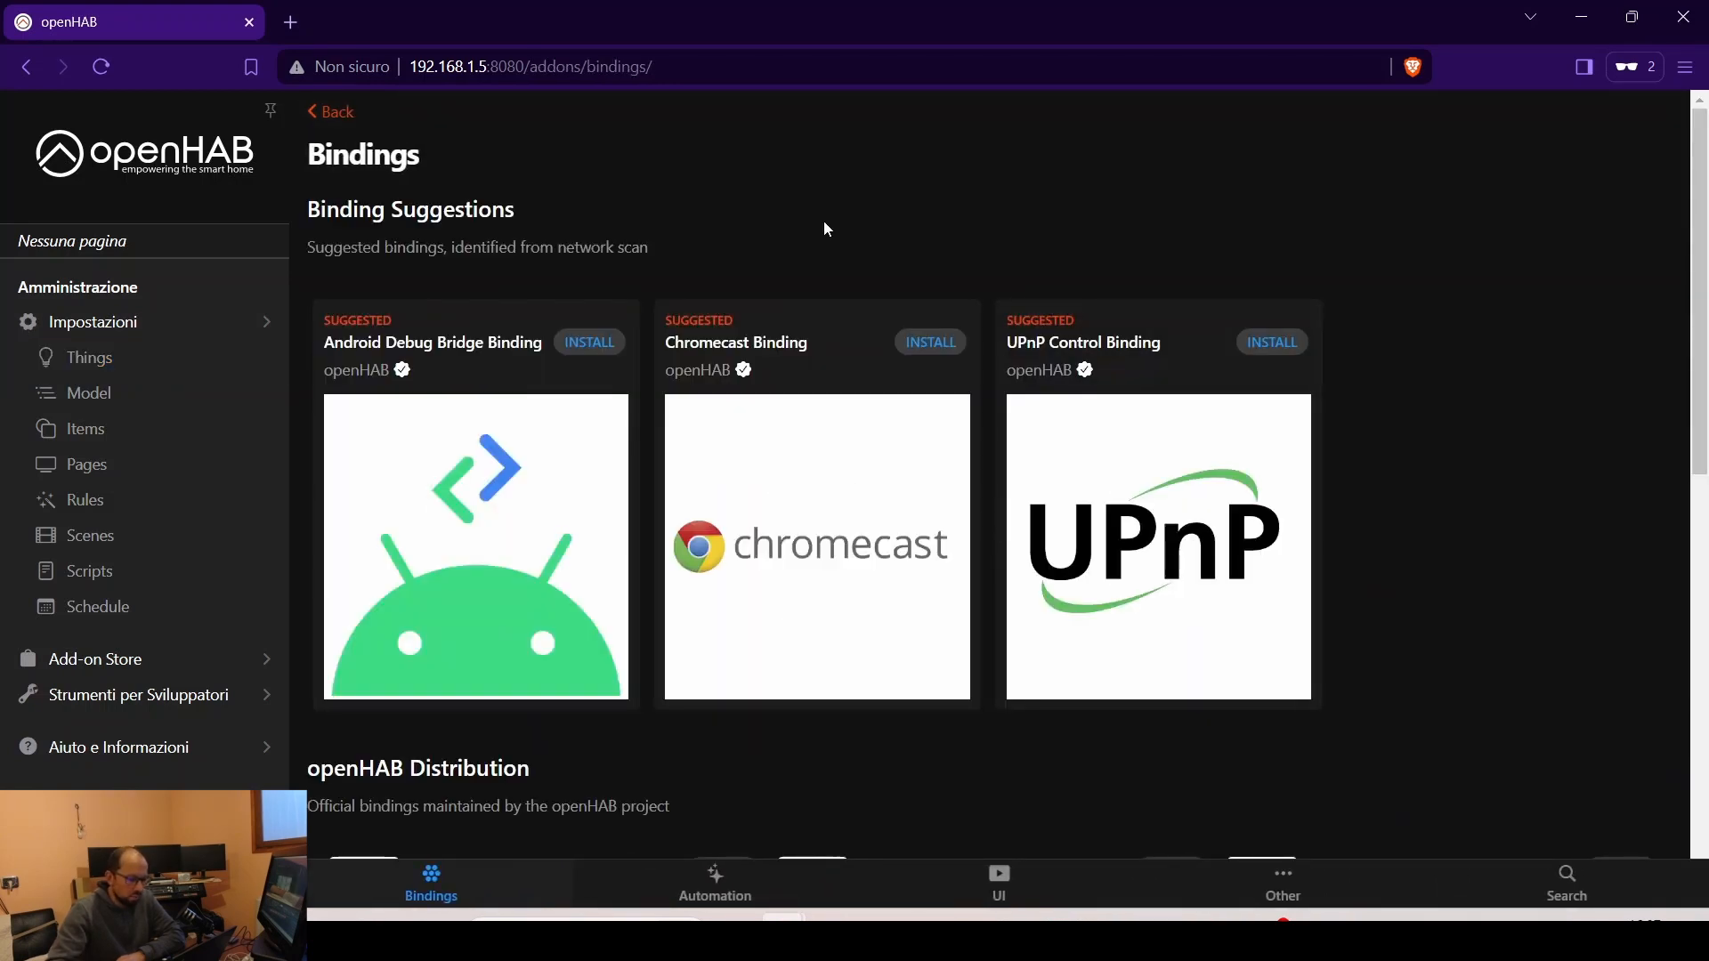
{"action": "left_click", "coordinate": [923, 352]}
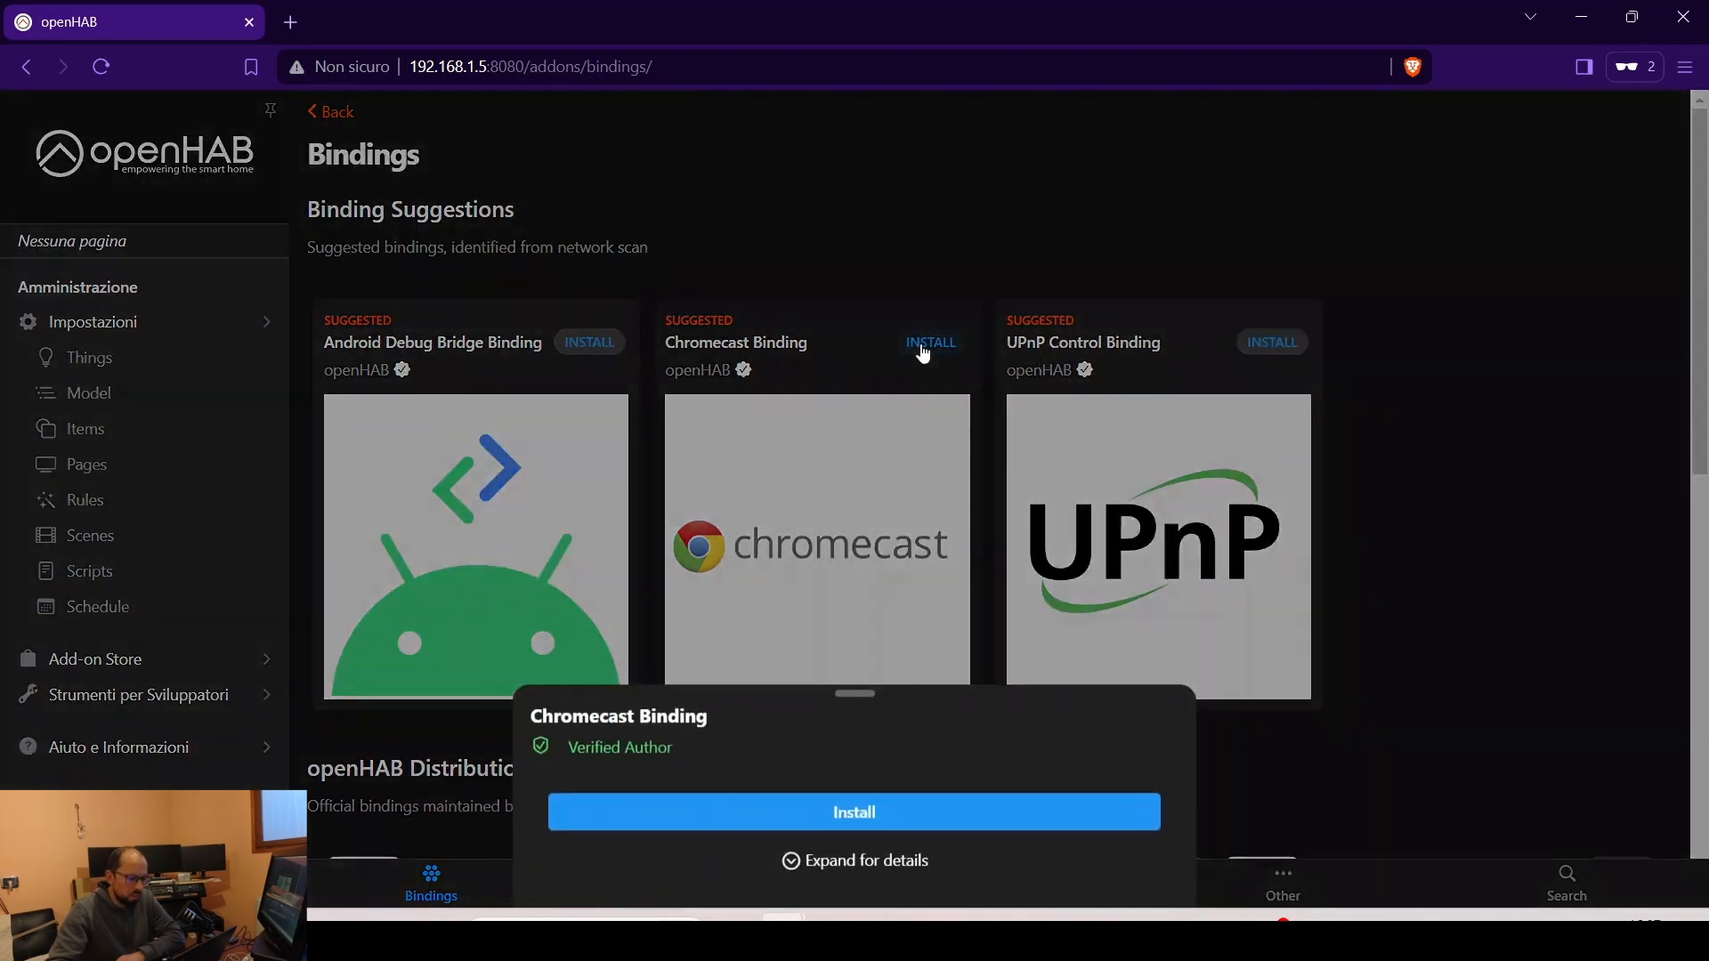
{"action": "left_click", "coordinate": [859, 819]}
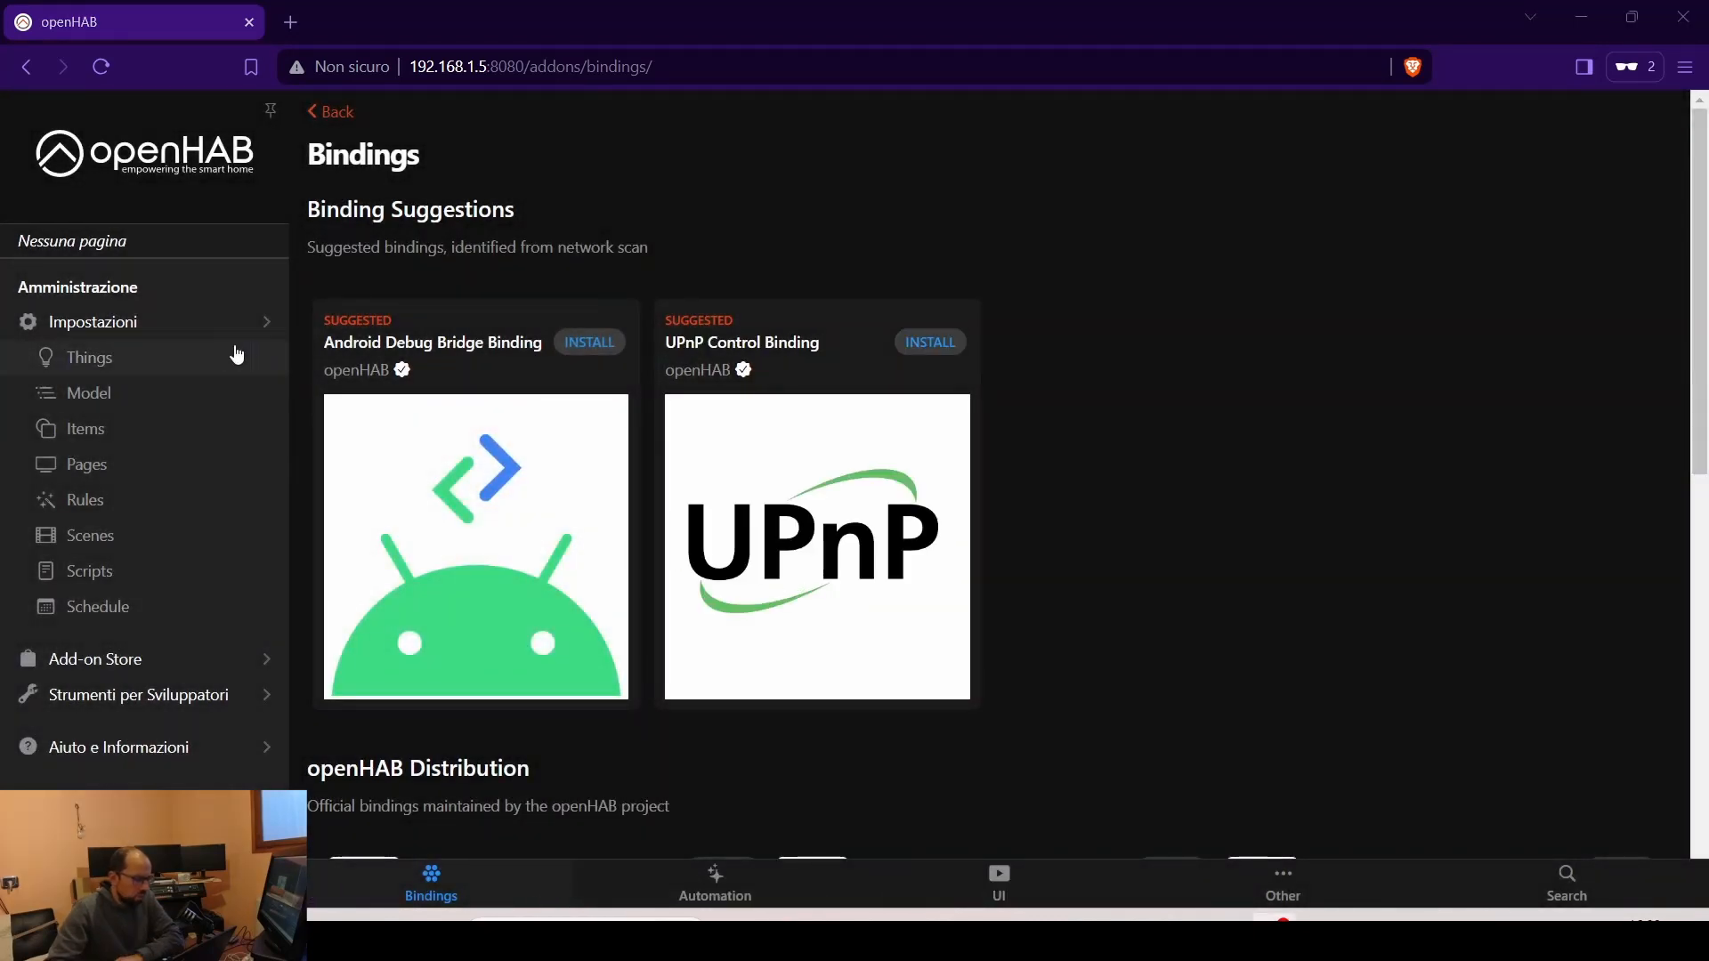
- Scan for Things with the Chromecast Binding and add the discovered Google Home Primo Piano under its suggested name
{"action": "left_click", "coordinate": [138, 368]}
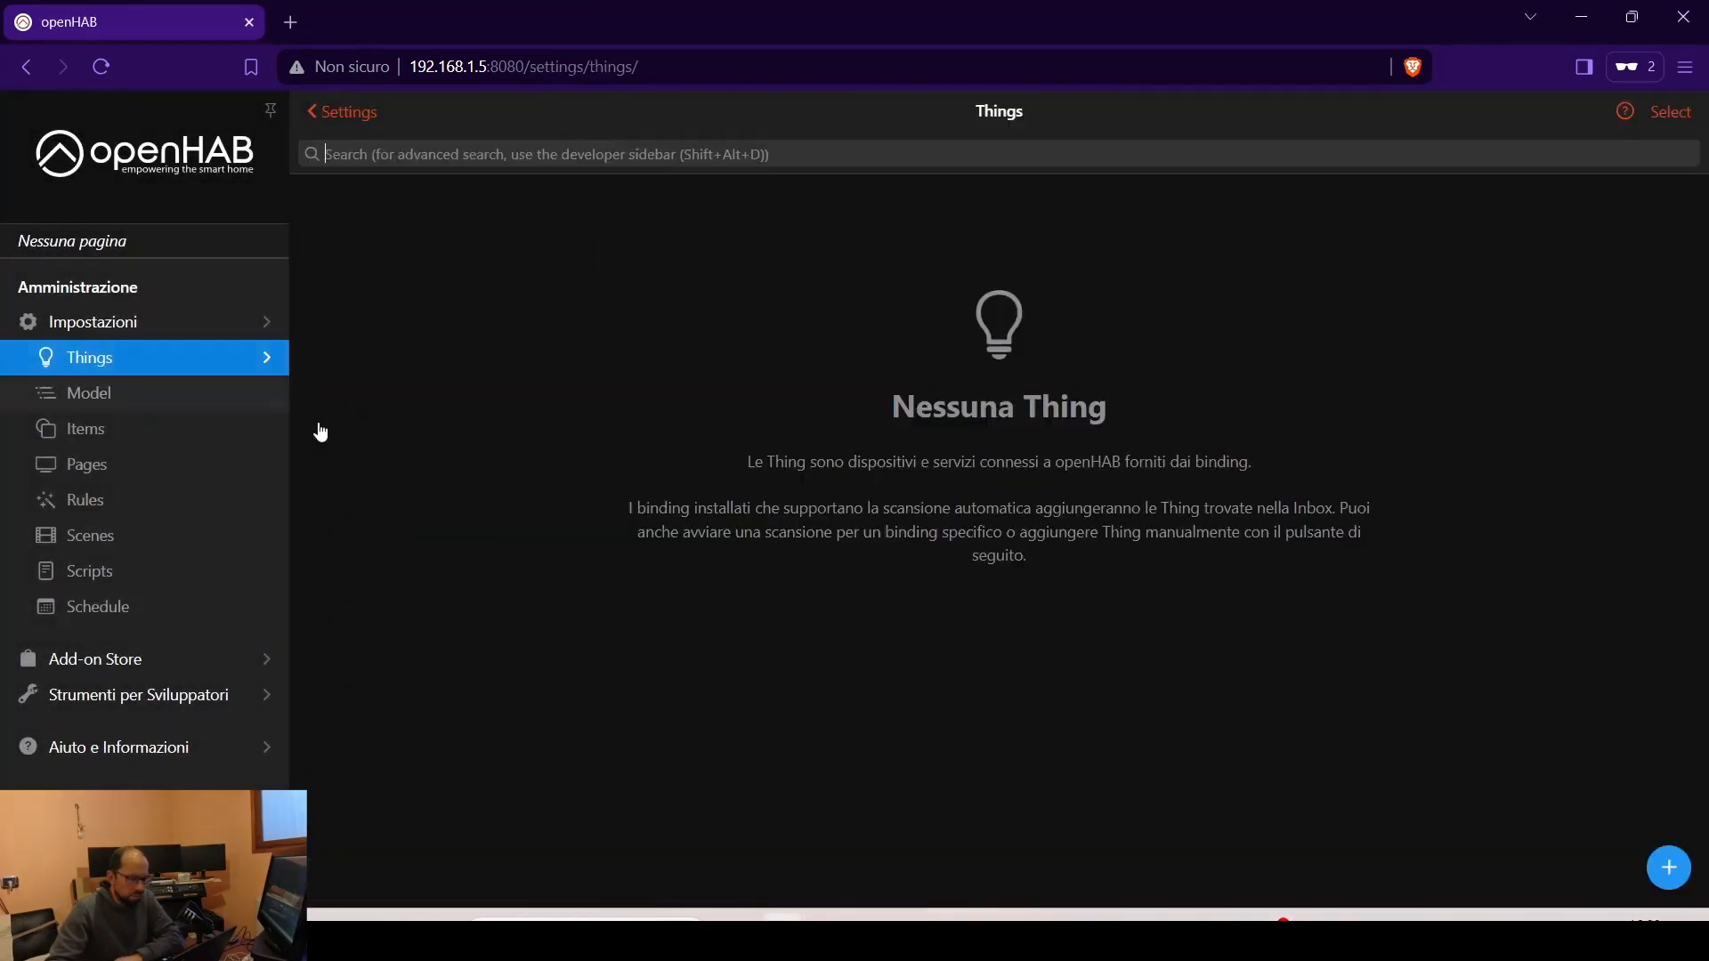
{"action": "left_click", "coordinate": [1670, 871]}
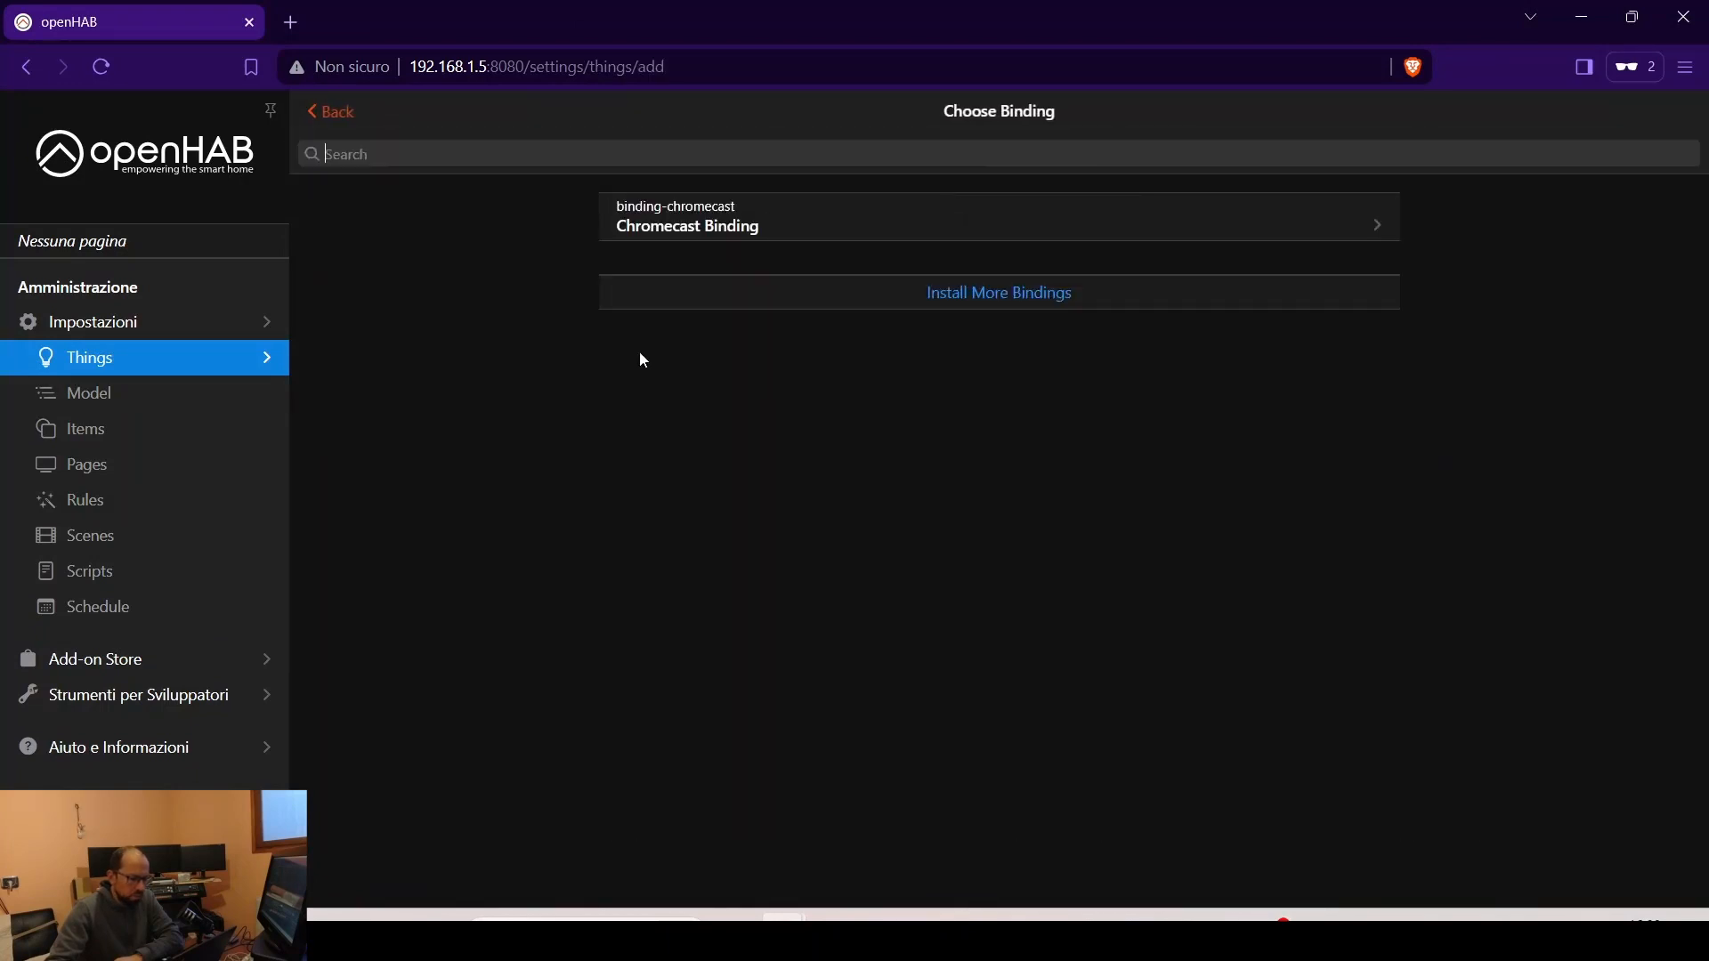
{"action": "left_click", "coordinate": [727, 229]}
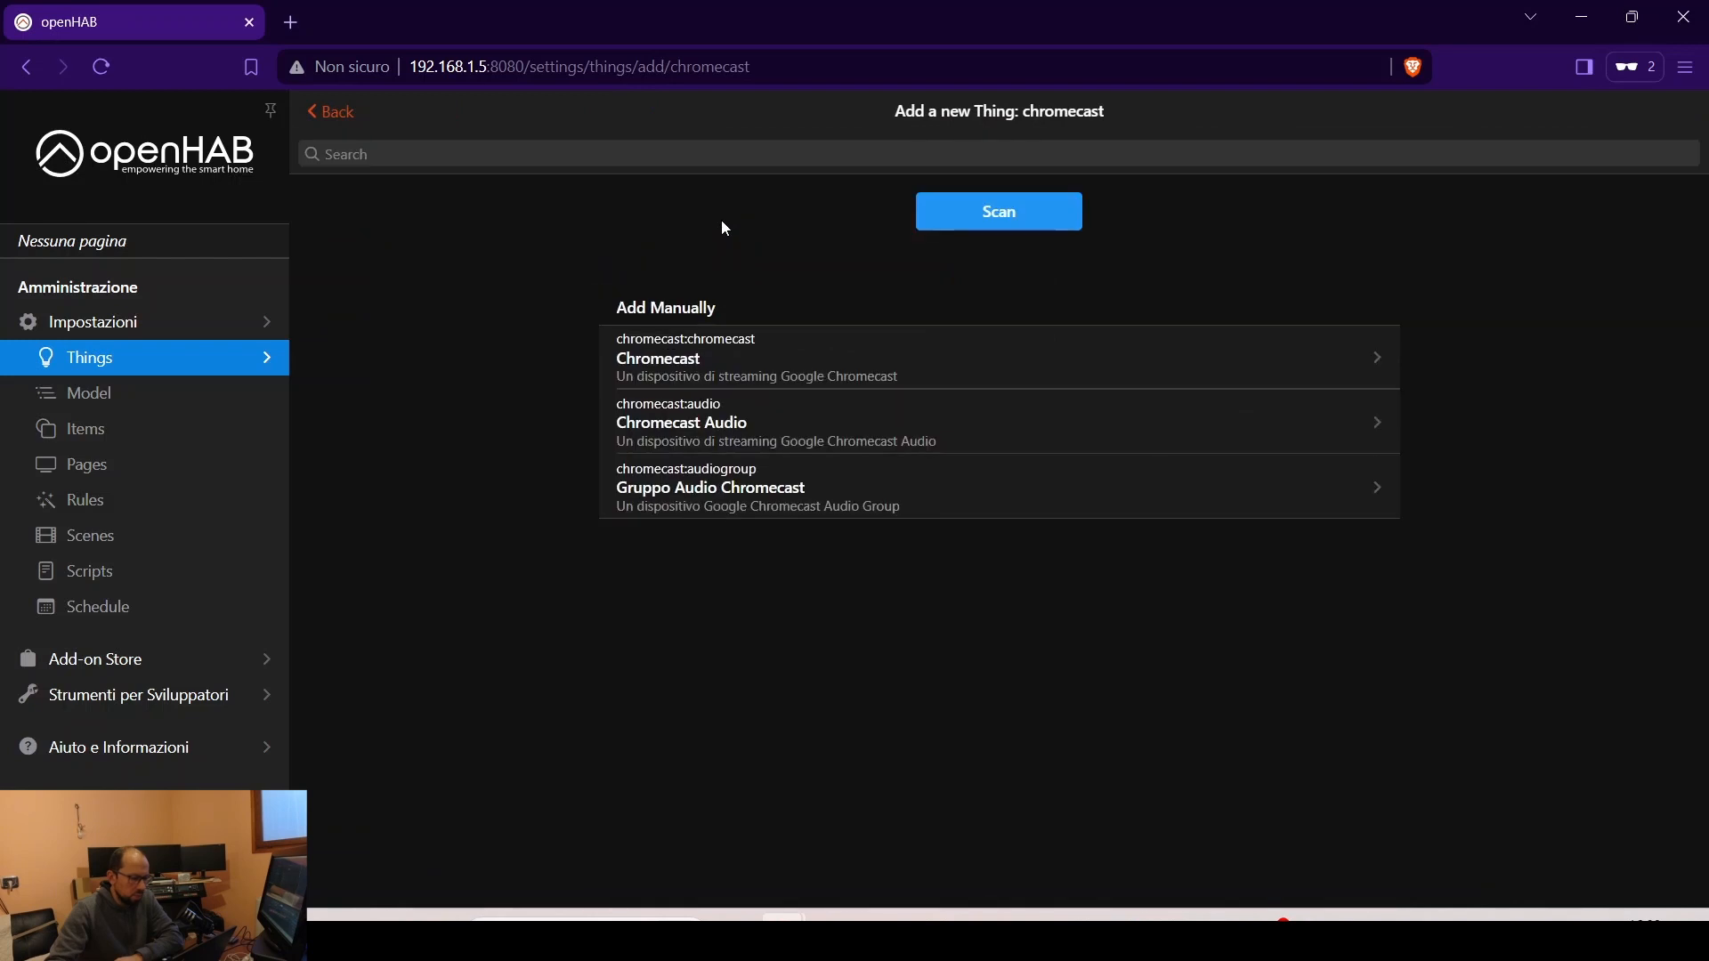
{"action": "left_click", "coordinate": [1058, 220]}
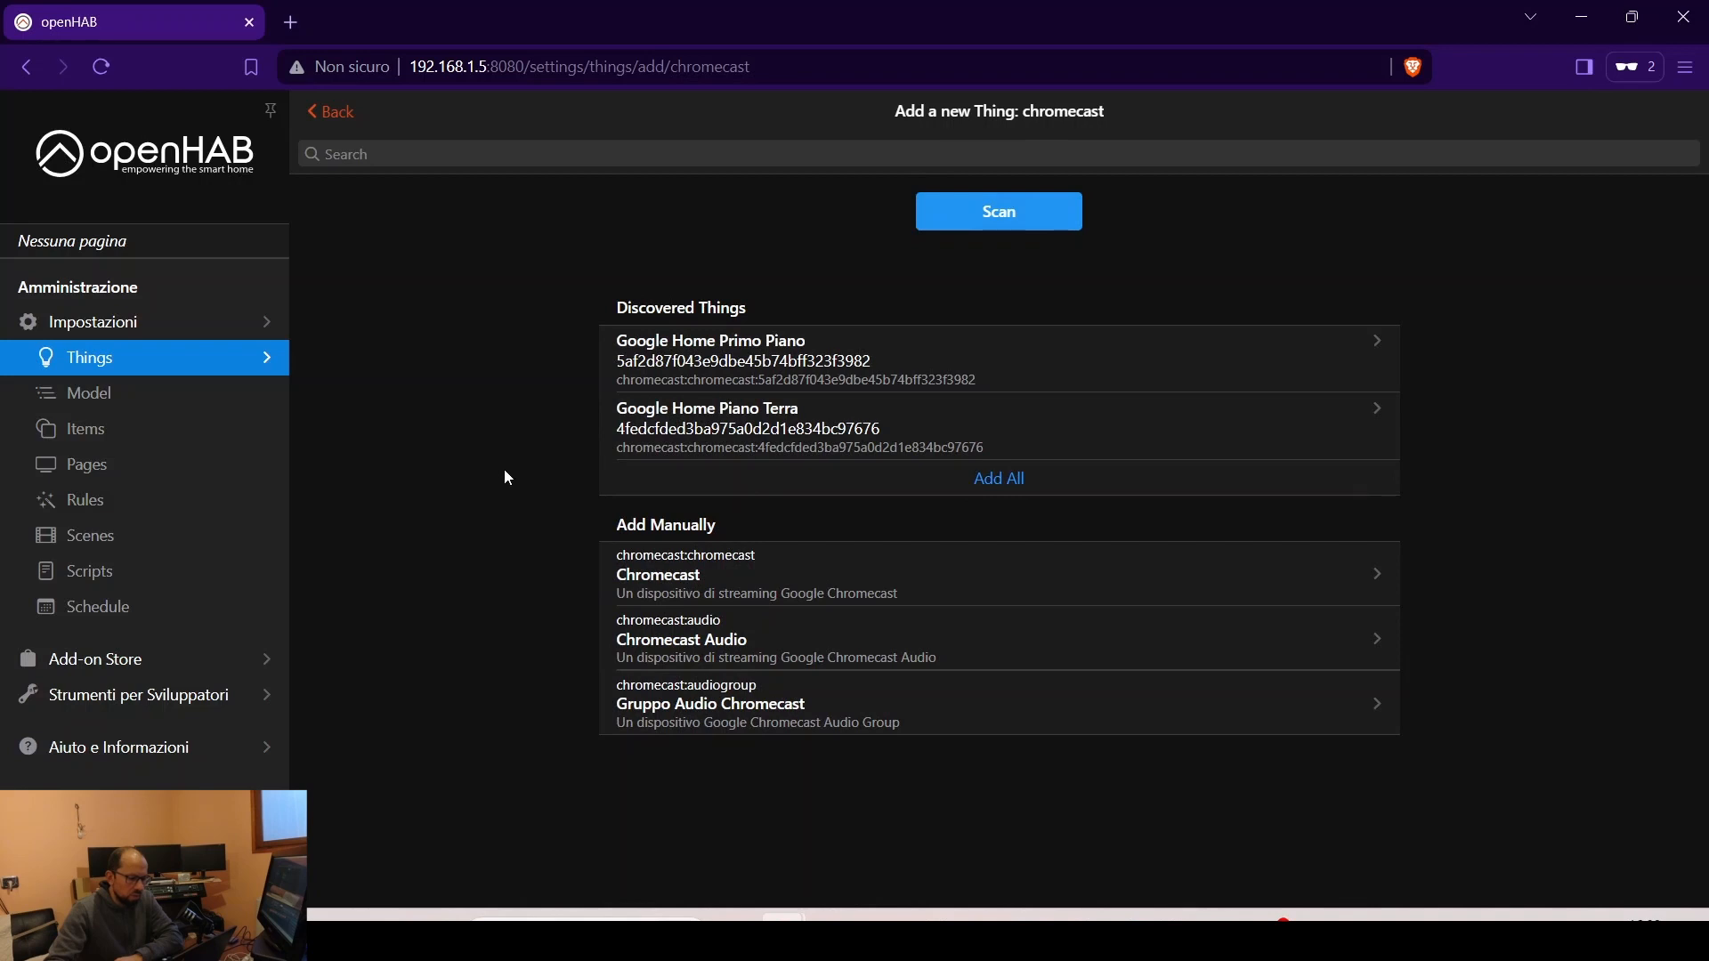
{"action": "left_click", "coordinate": [778, 374]}
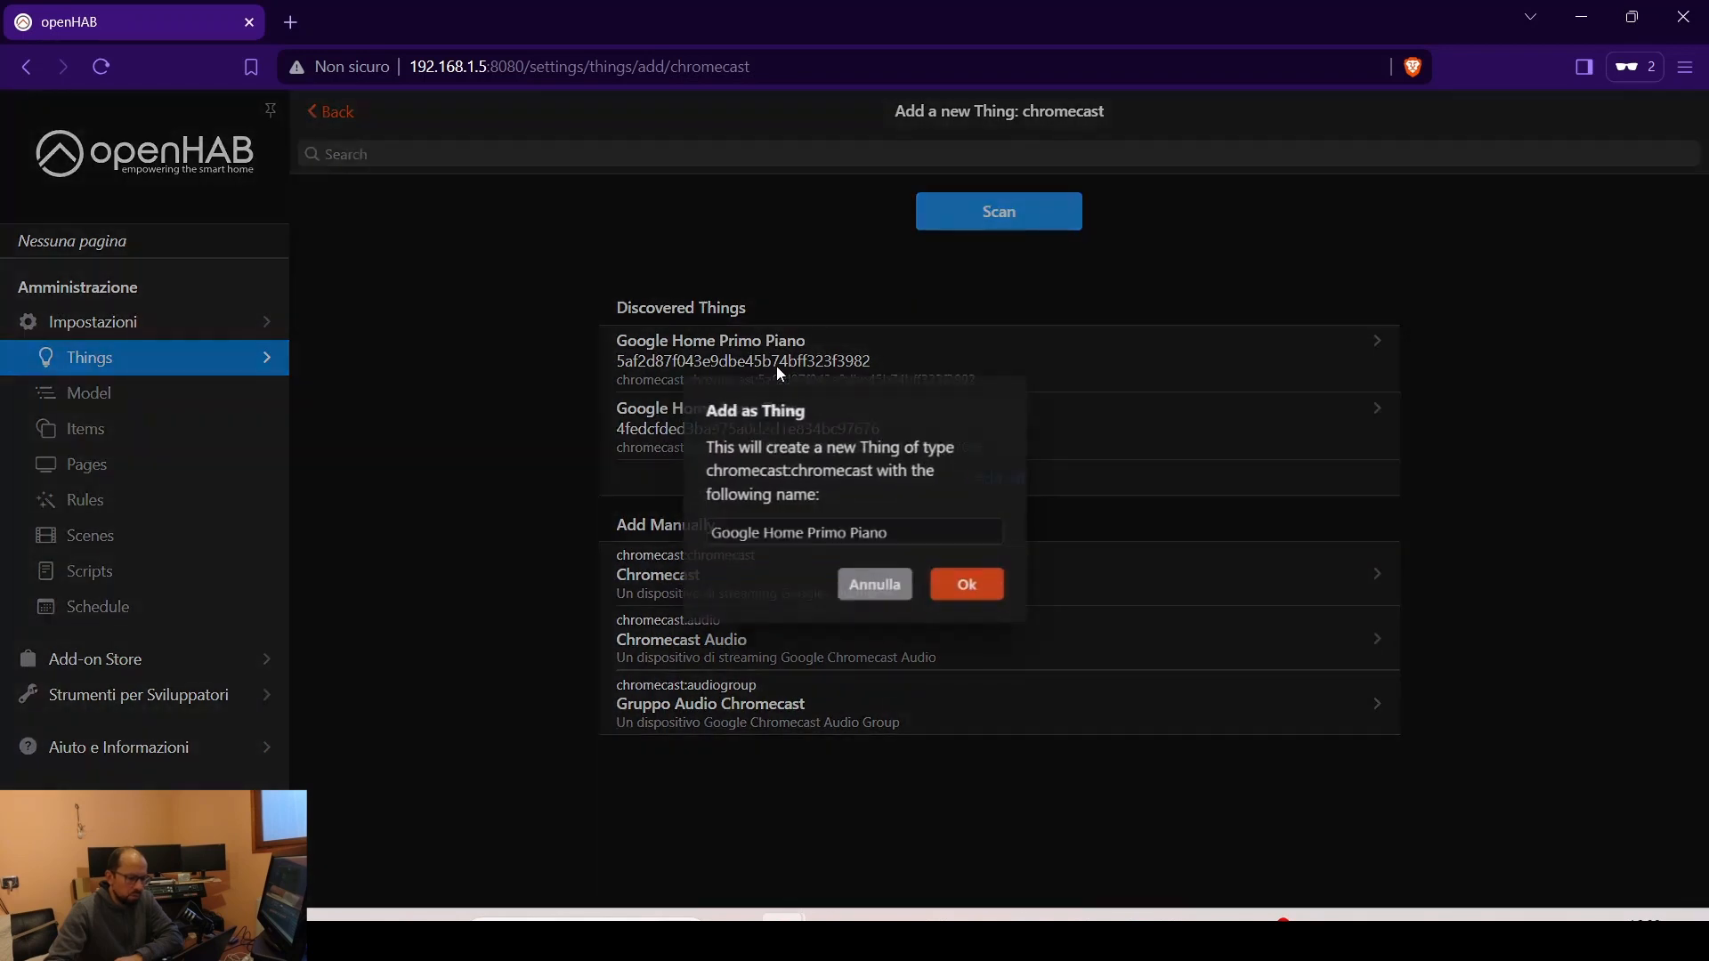
{"action": "left_click", "coordinate": [966, 584]}
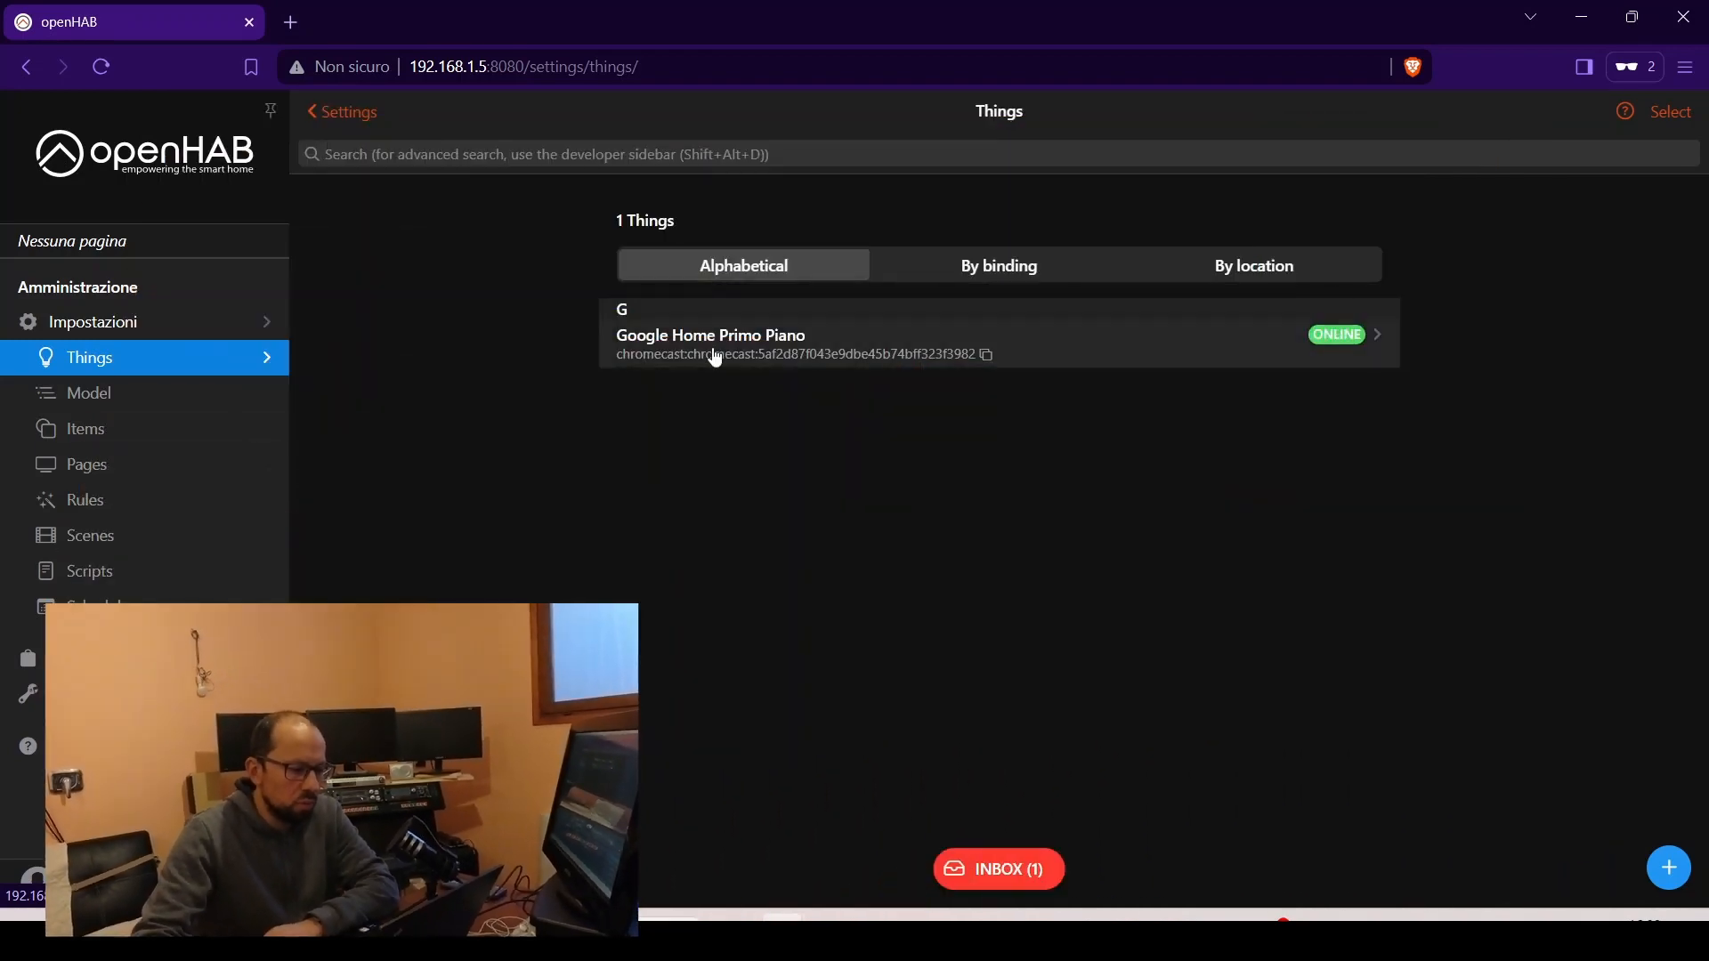
- Open the Google Home Primo Piano Thing and view its advanced configuration parameters
{"action": "left_click", "coordinate": [712, 354]}
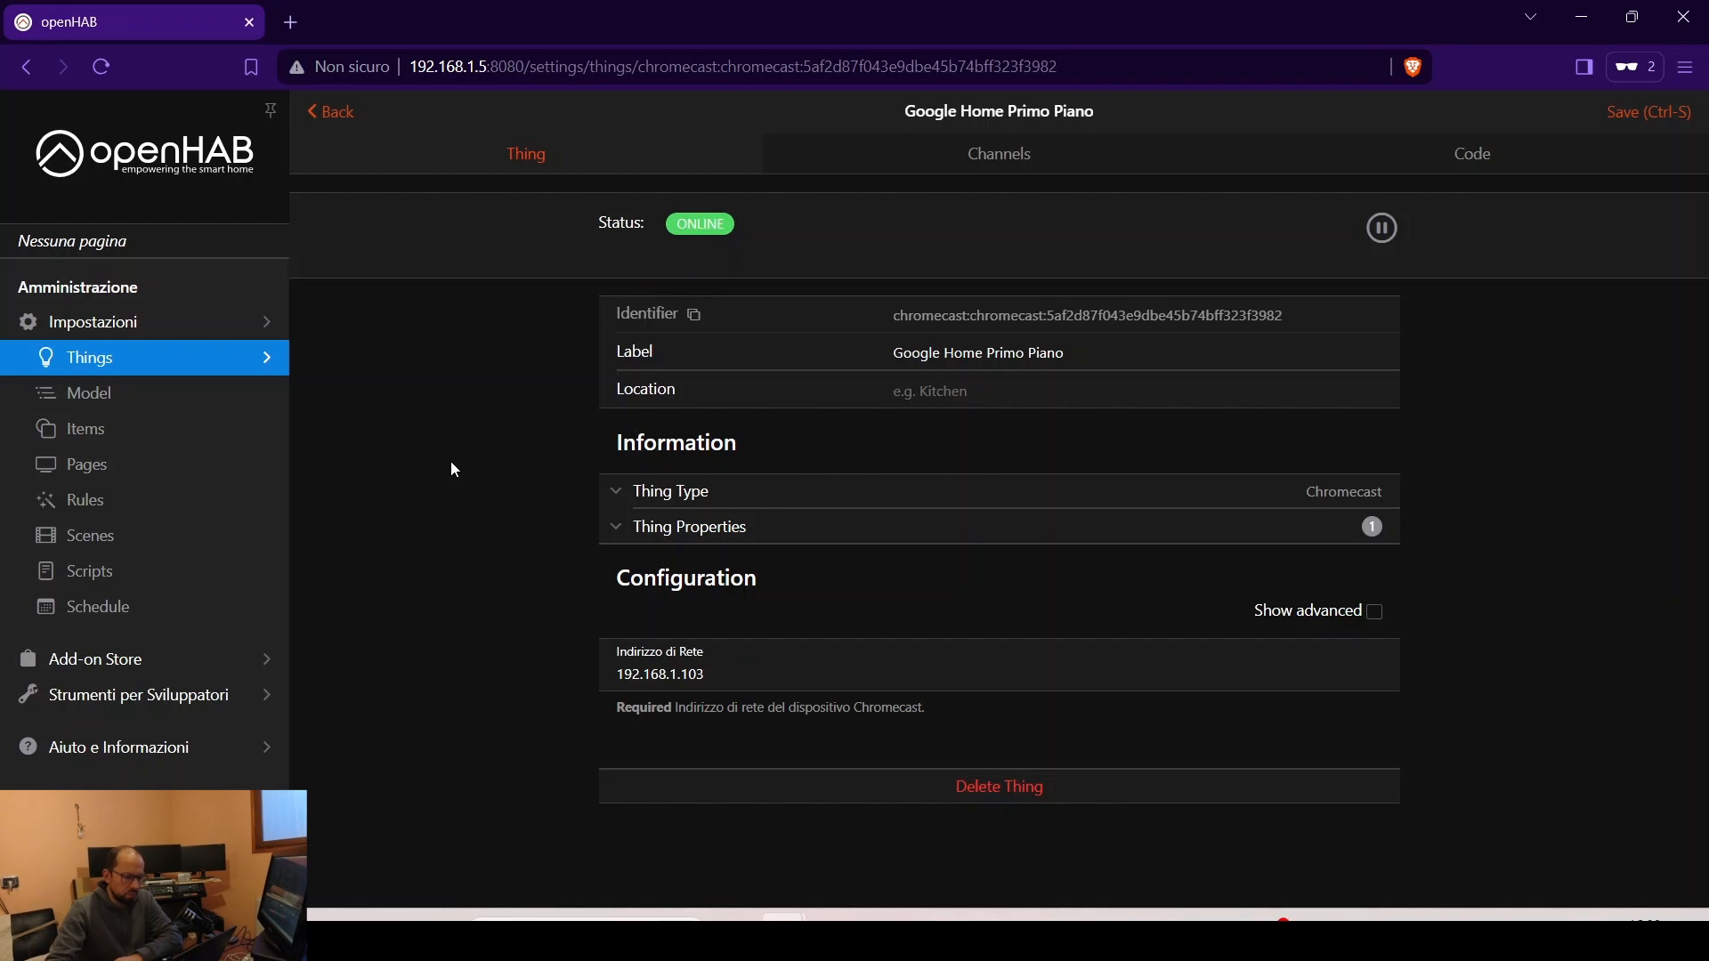
{"action": "left_click", "coordinate": [1380, 616]}
{"action": "scroll", "coordinate": [1380, 612], "scroll_direction": "down", "scroll_amount": 1}
{"action": "scroll", "coordinate": [1381, 616], "scroll_direction": "up", "scroll_amount": 1}
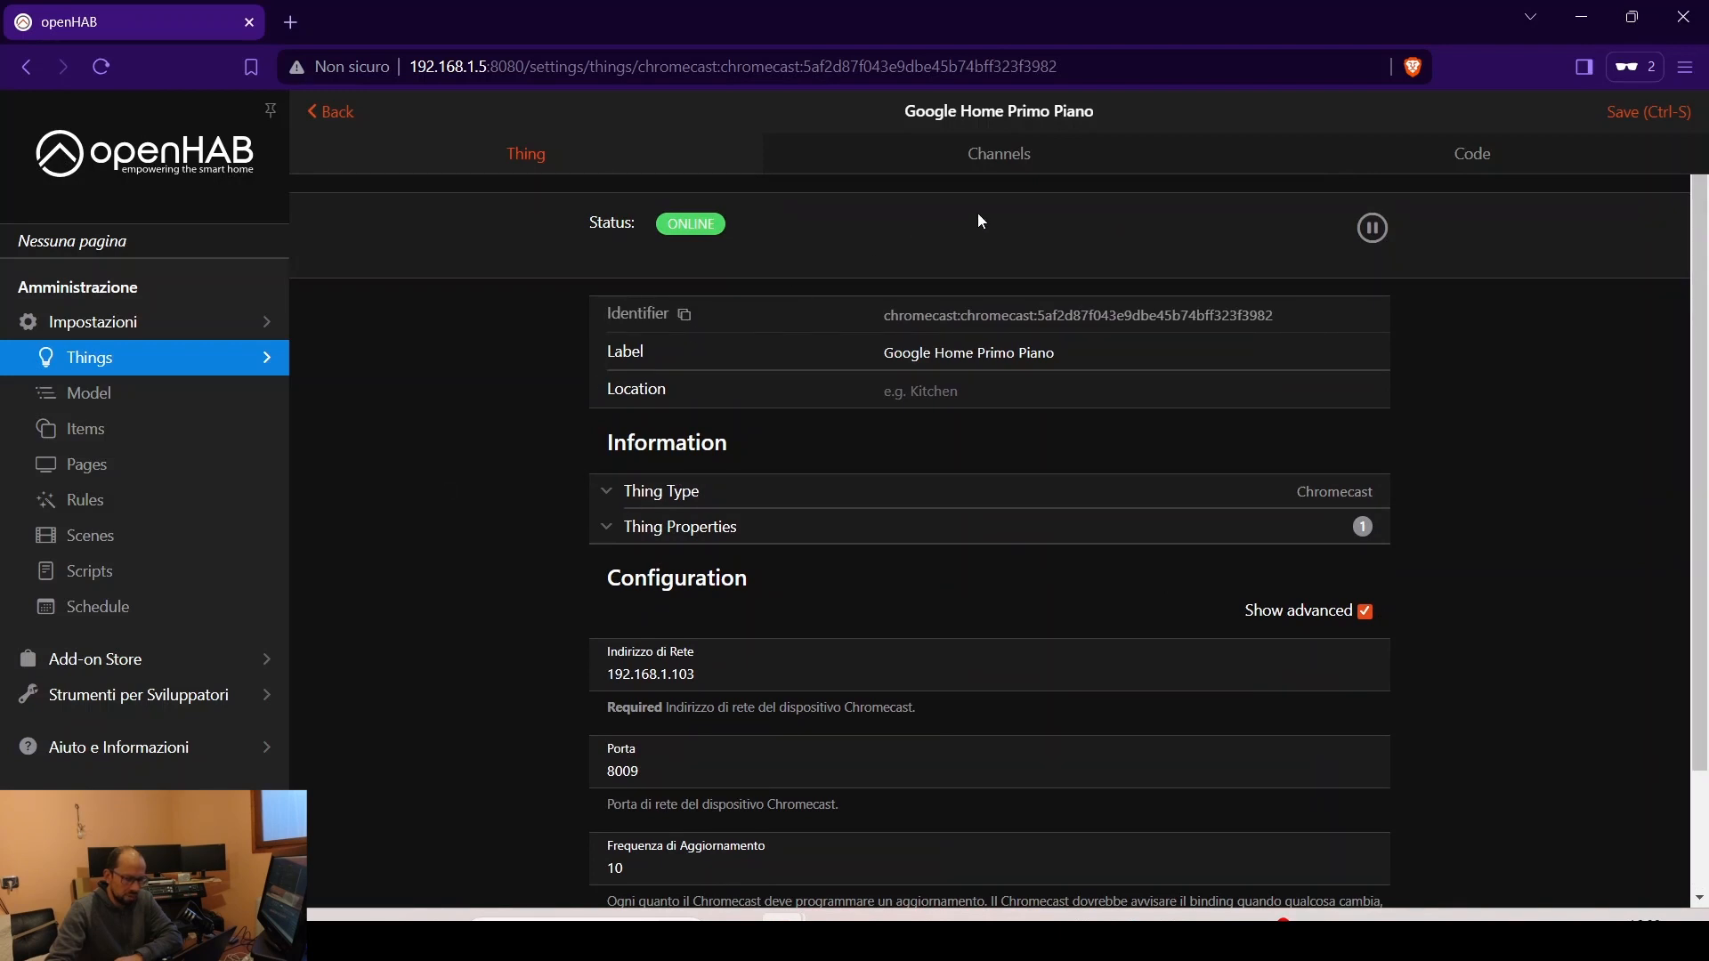
- Link the Thing's Volume channel to a new Dimmer item Google_Home_Primo_Piano_Volume, keeping the Predefinito profile
{"action": "left_click", "coordinate": [1014, 168]}
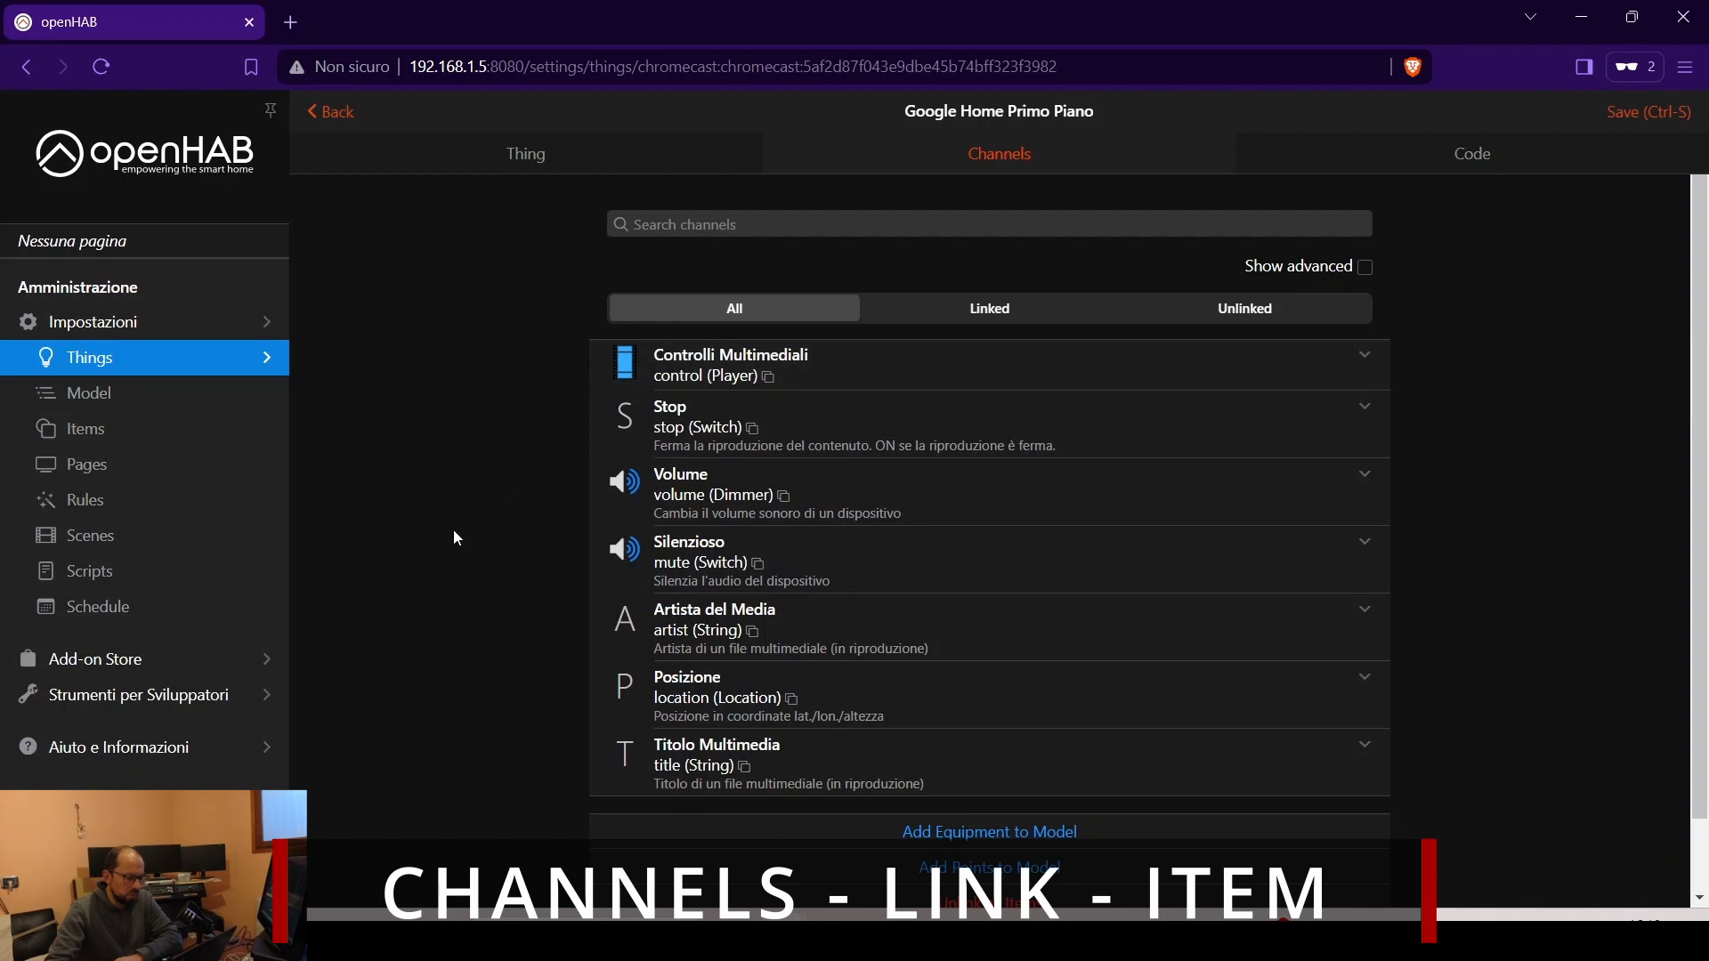
{"action": "scroll", "coordinate": [454, 530], "scroll_direction": "down", "scroll_amount": 1}
{"action": "left_click", "coordinate": [690, 427]}
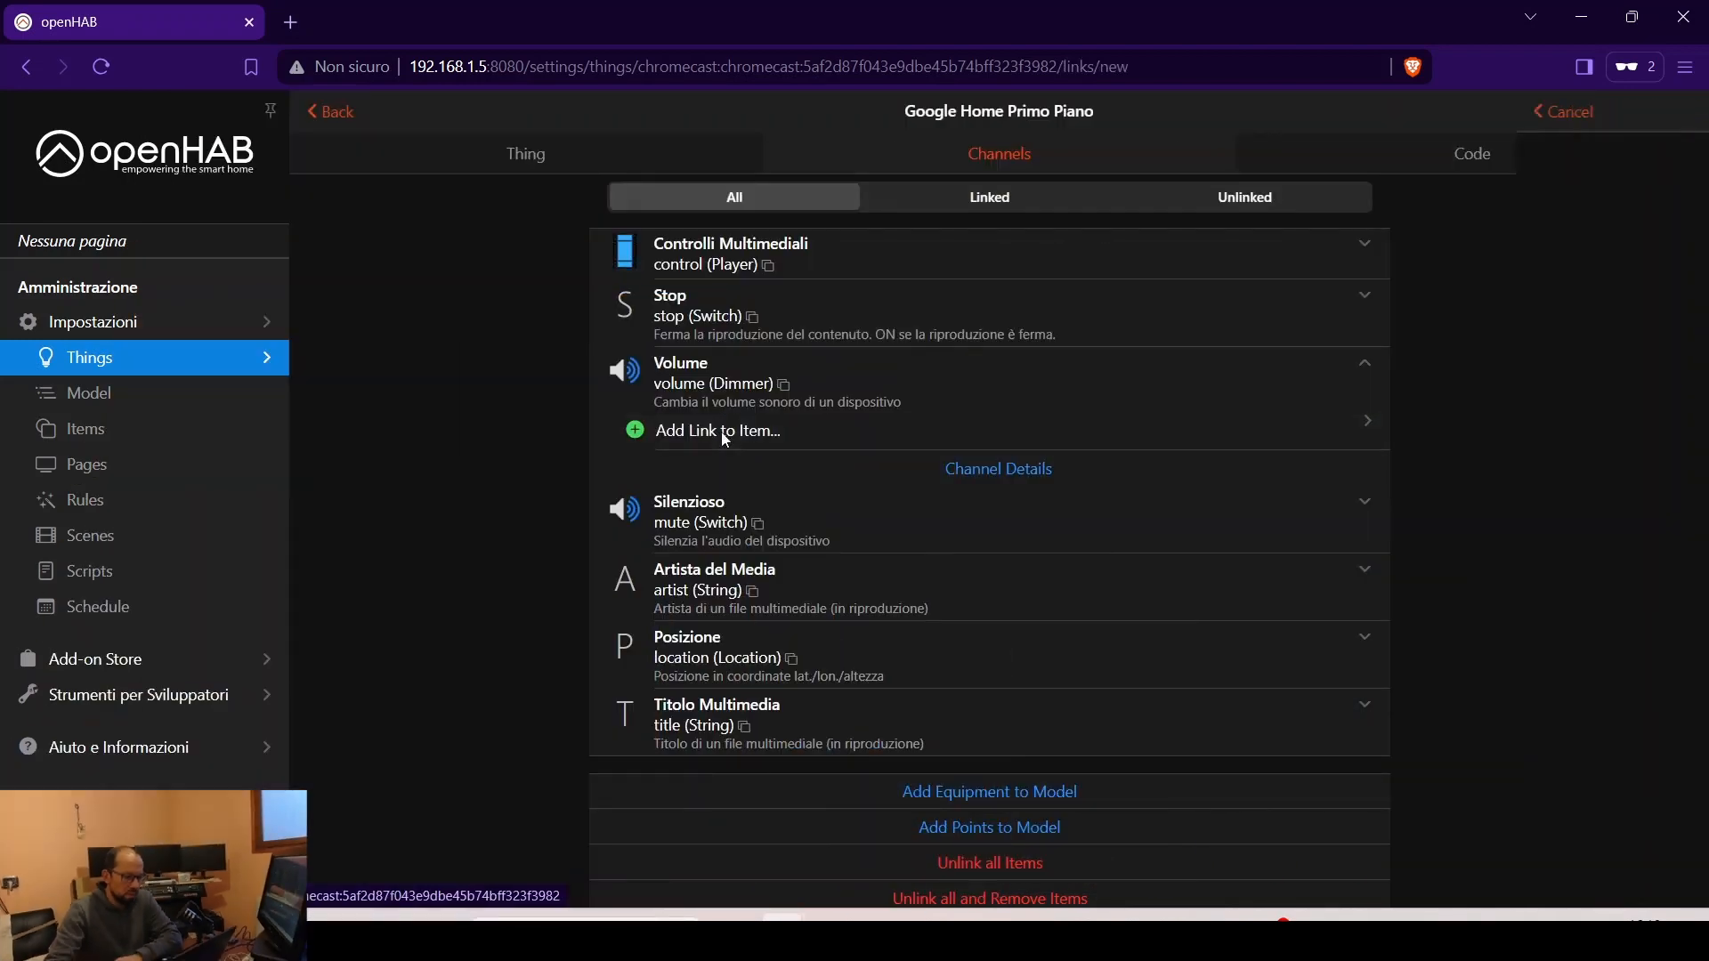
{"action": "left_click", "coordinate": [725, 431]}
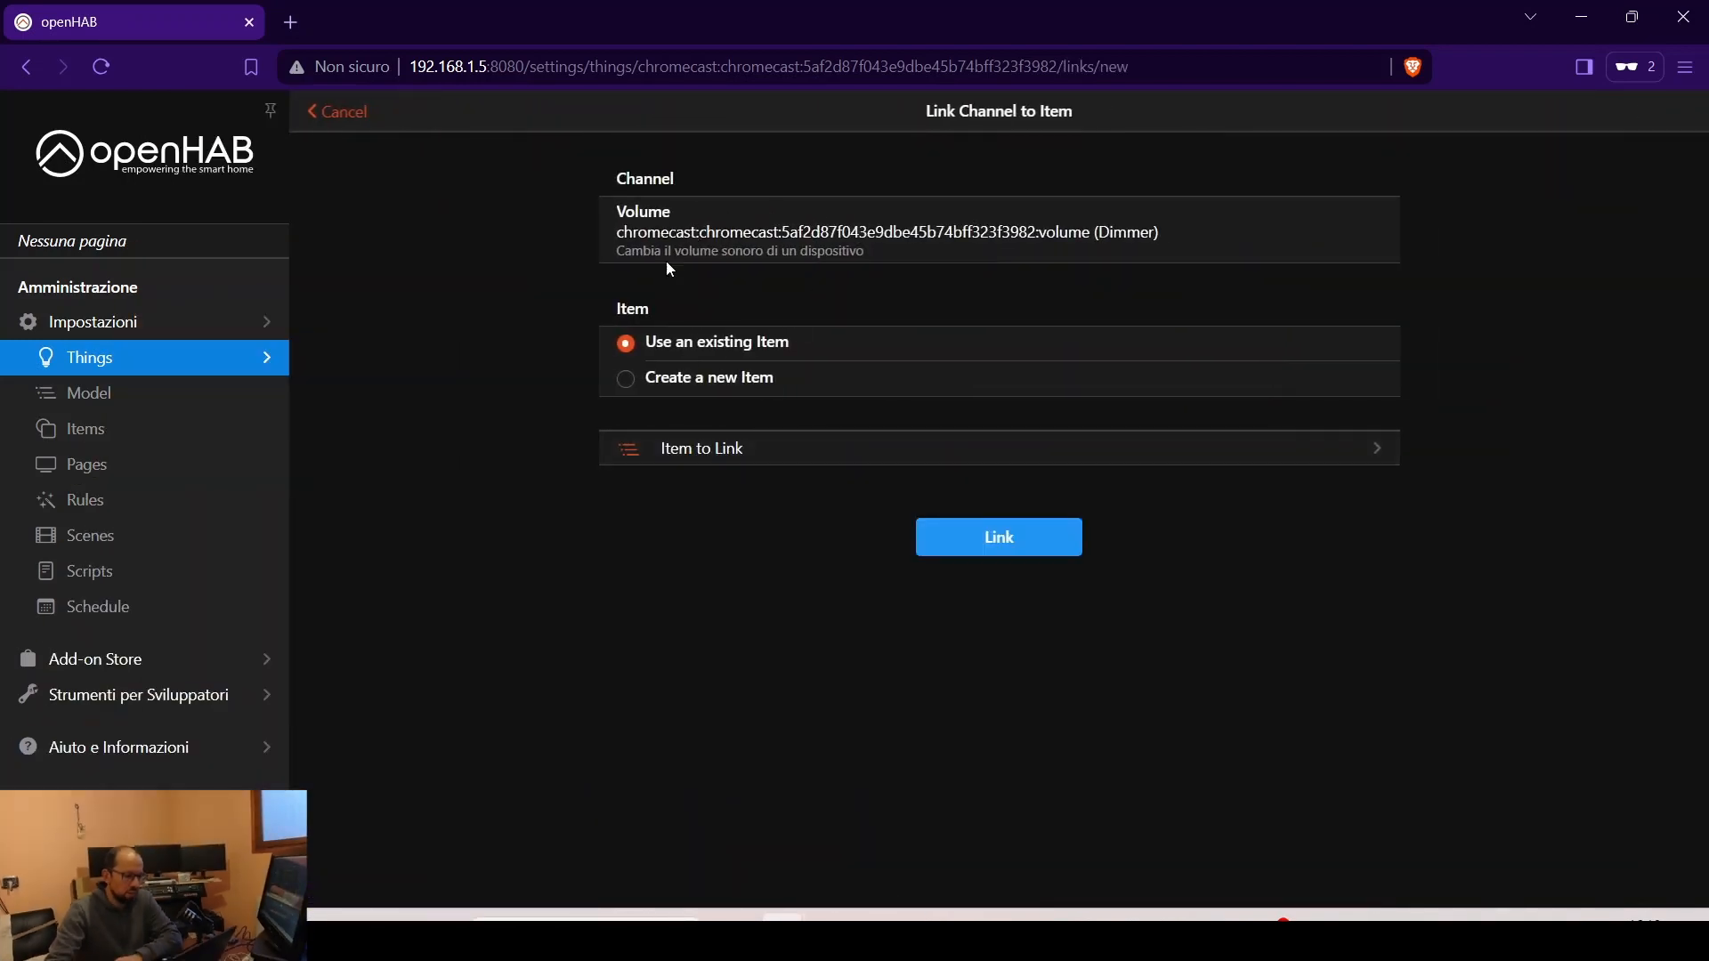
{"action": "left_click", "coordinate": [677, 383]}
{"action": "scroll", "coordinate": [840, 474], "scroll_direction": "down", "scroll_amount": 1}
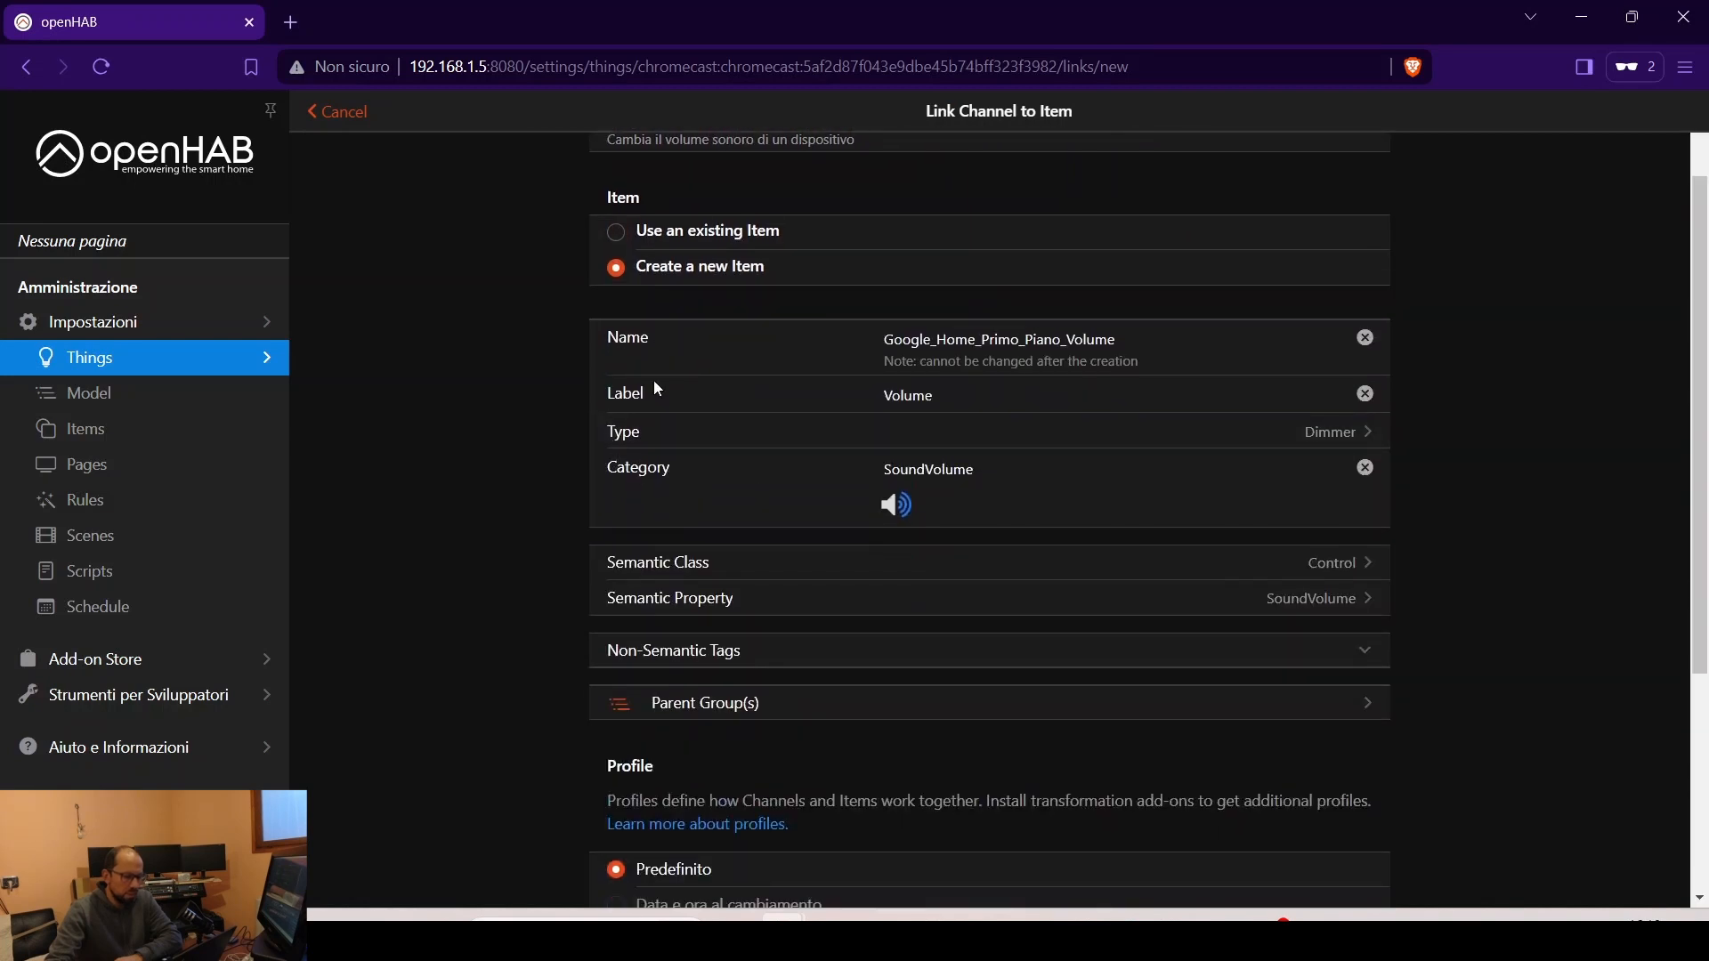
{"action": "scroll", "coordinate": [655, 379], "scroll_direction": "down", "scroll_amount": 3}
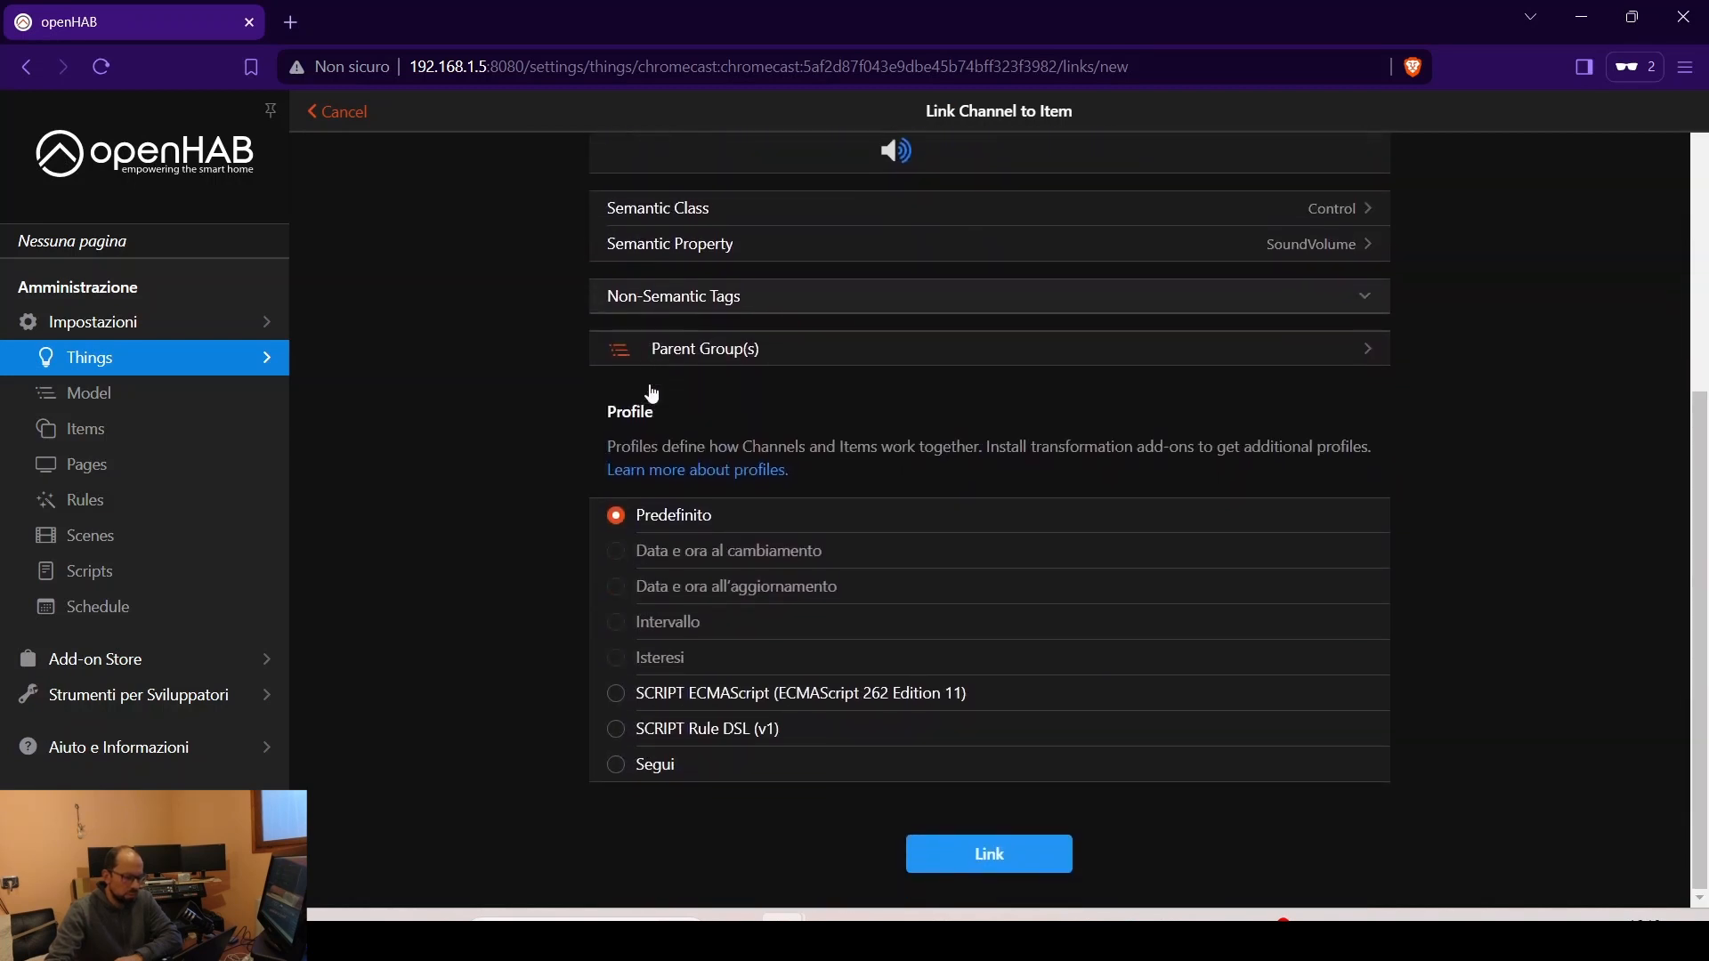
{"action": "left_click", "coordinate": [999, 861]}
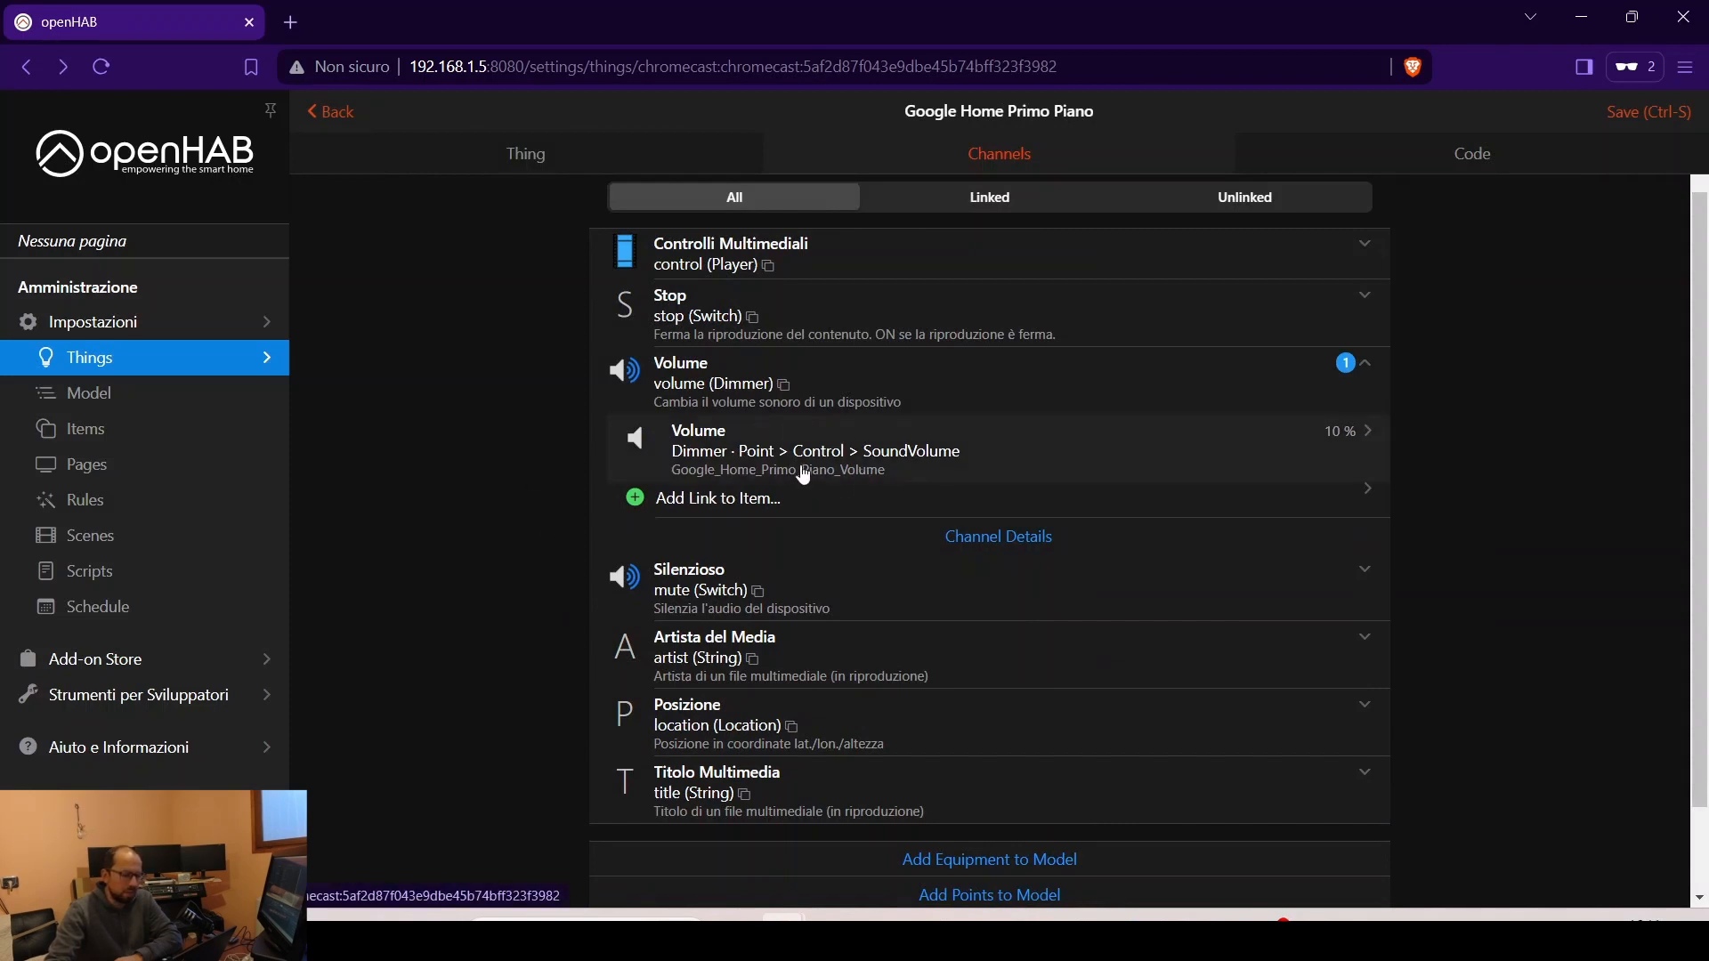
- Examine the Volume channel link, the linked item's details and channel links, and the Things list
{"action": "left_click", "coordinate": [756, 465]}
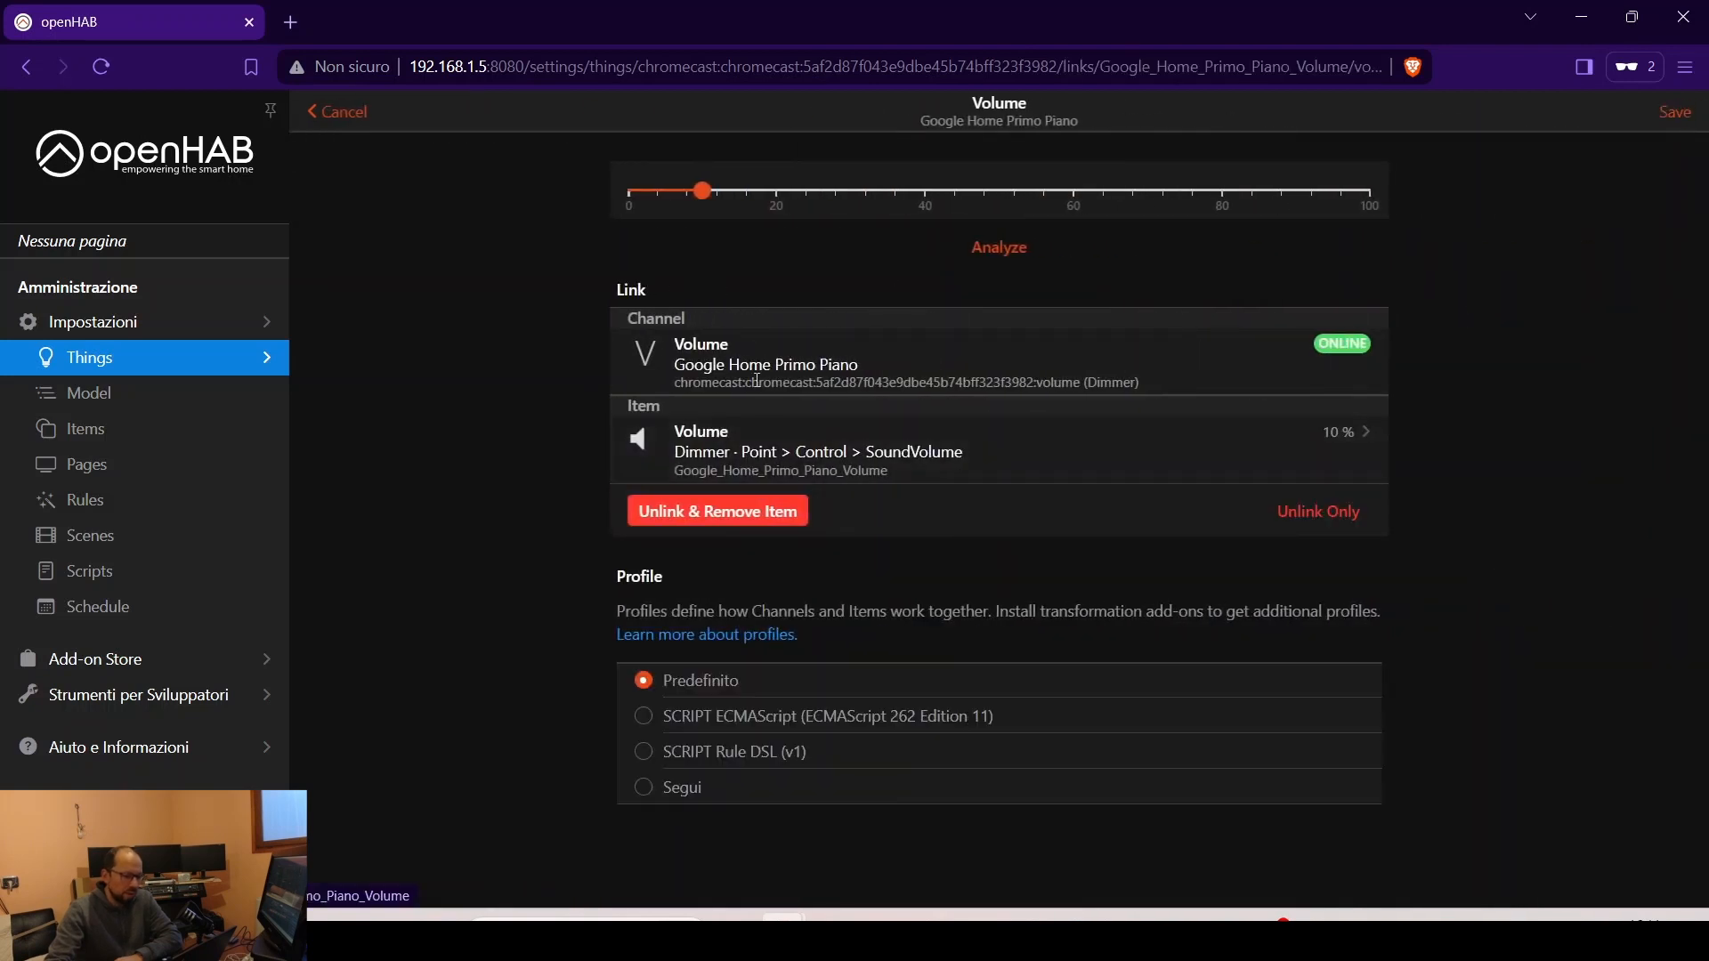
{"action": "left_click", "coordinate": [745, 469]}
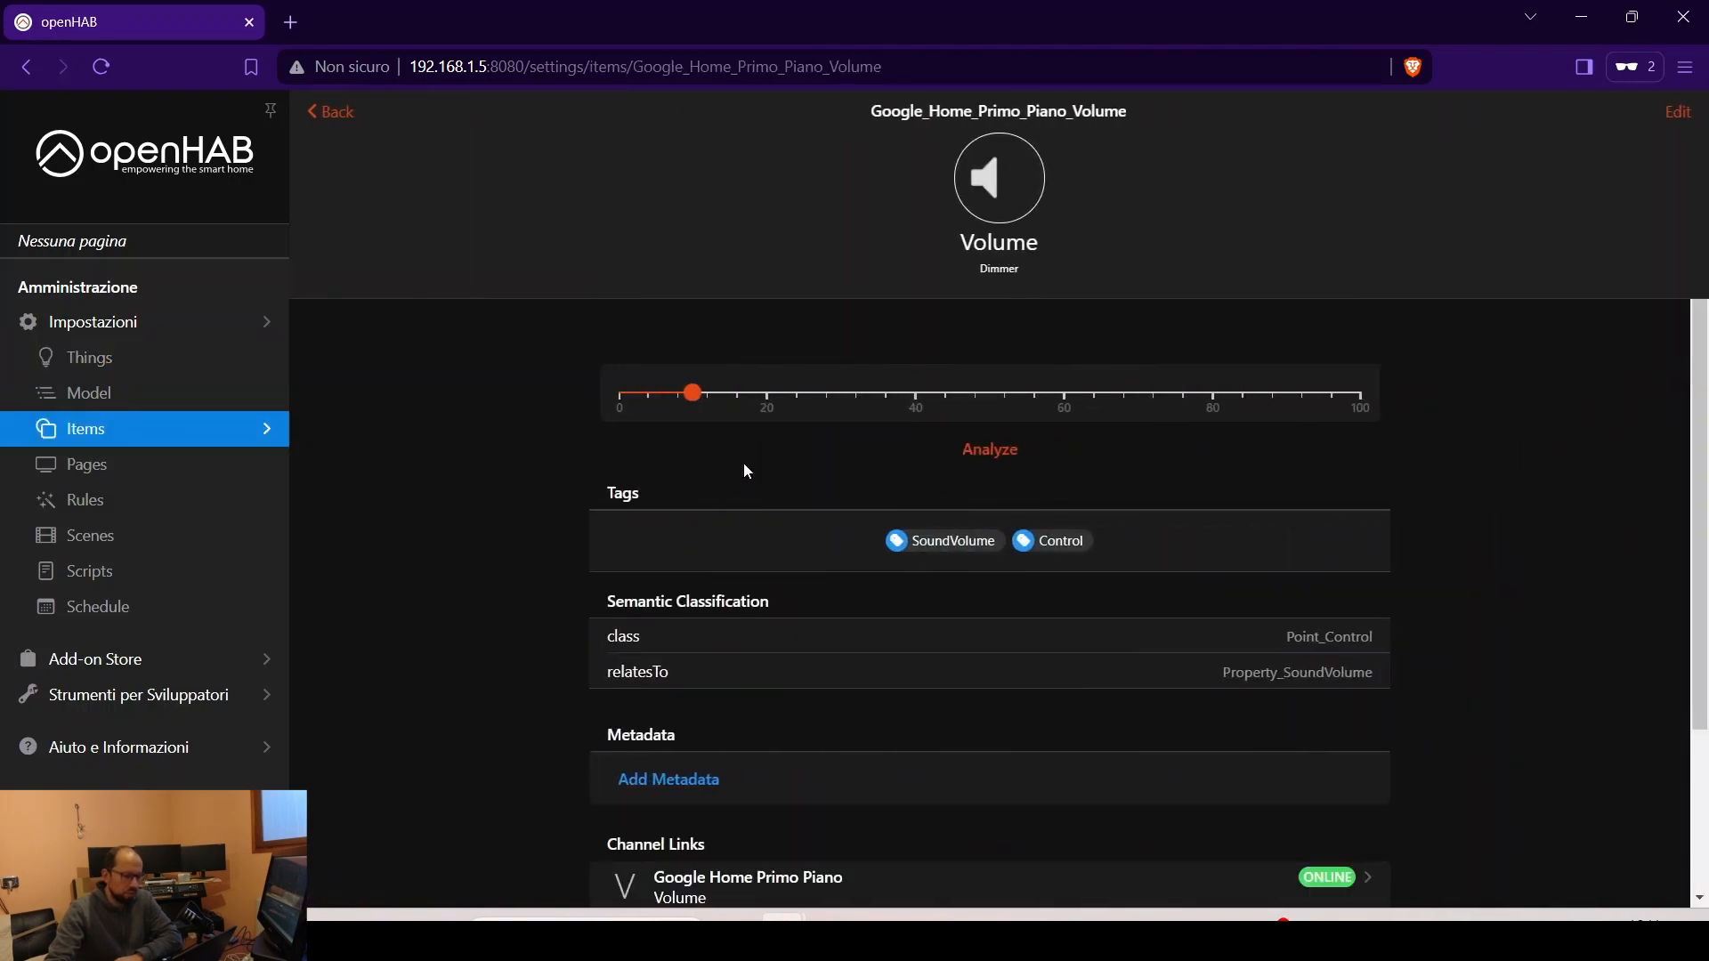
{"action": "scroll", "coordinate": [483, 611], "scroll_direction": "down", "scroll_amount": 1}
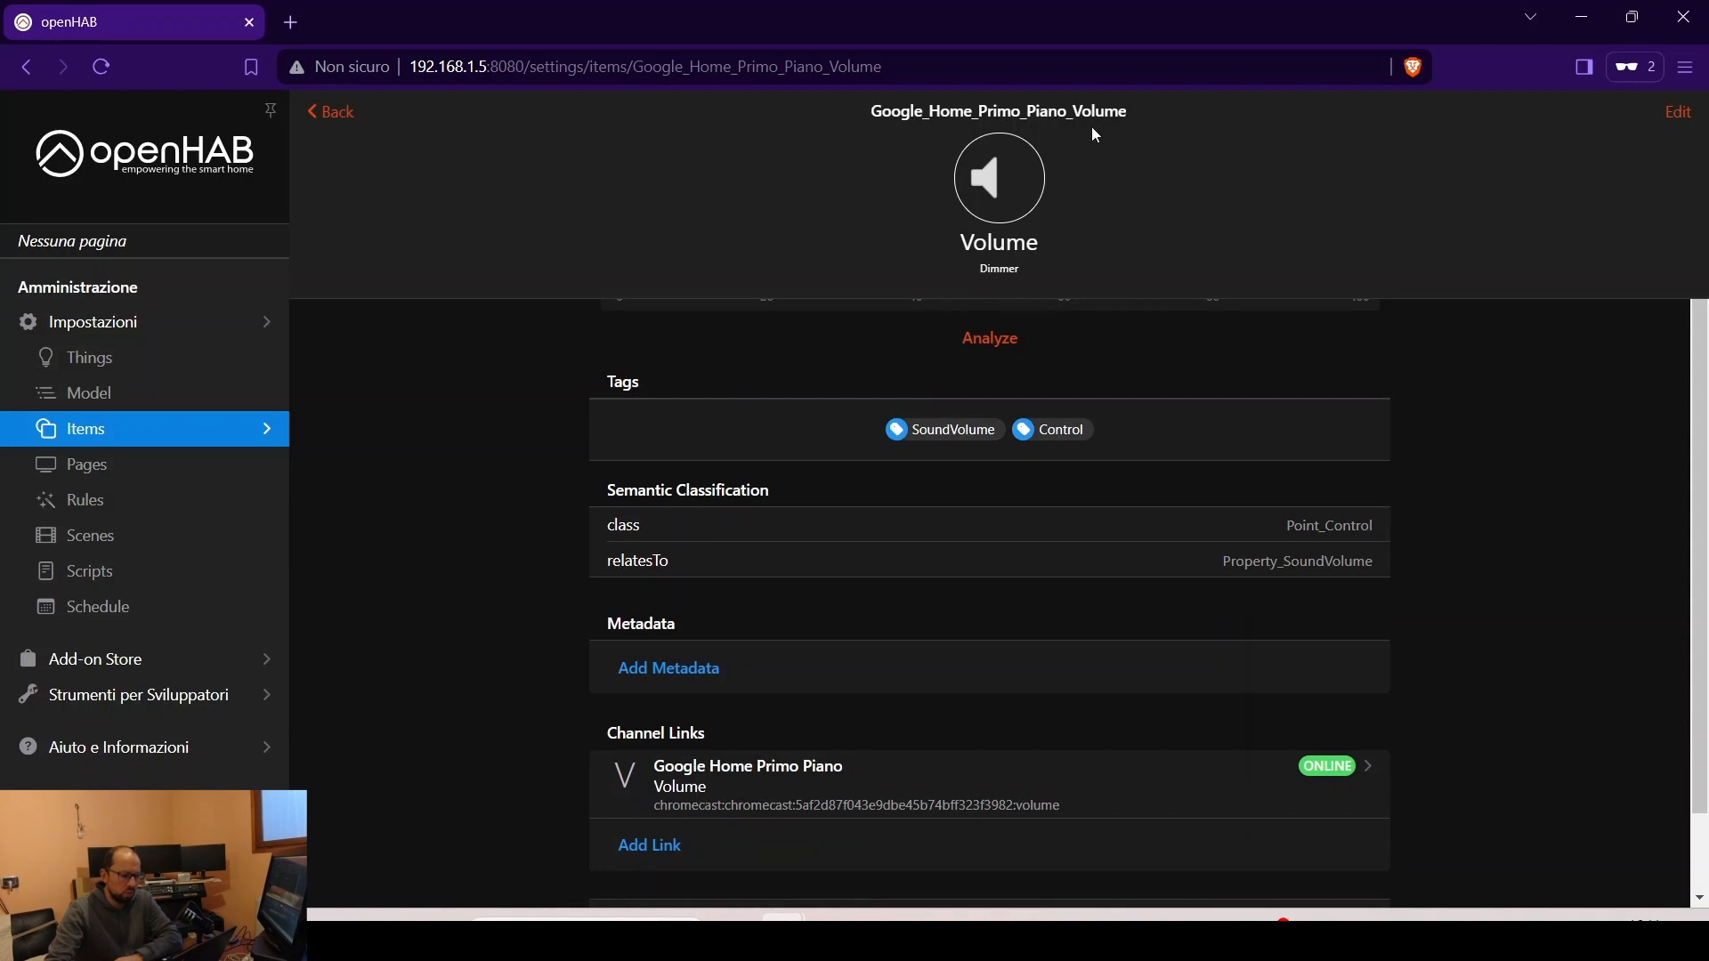
{"action": "scroll", "coordinate": [445, 561], "scroll_direction": "down", "scroll_amount": 1}
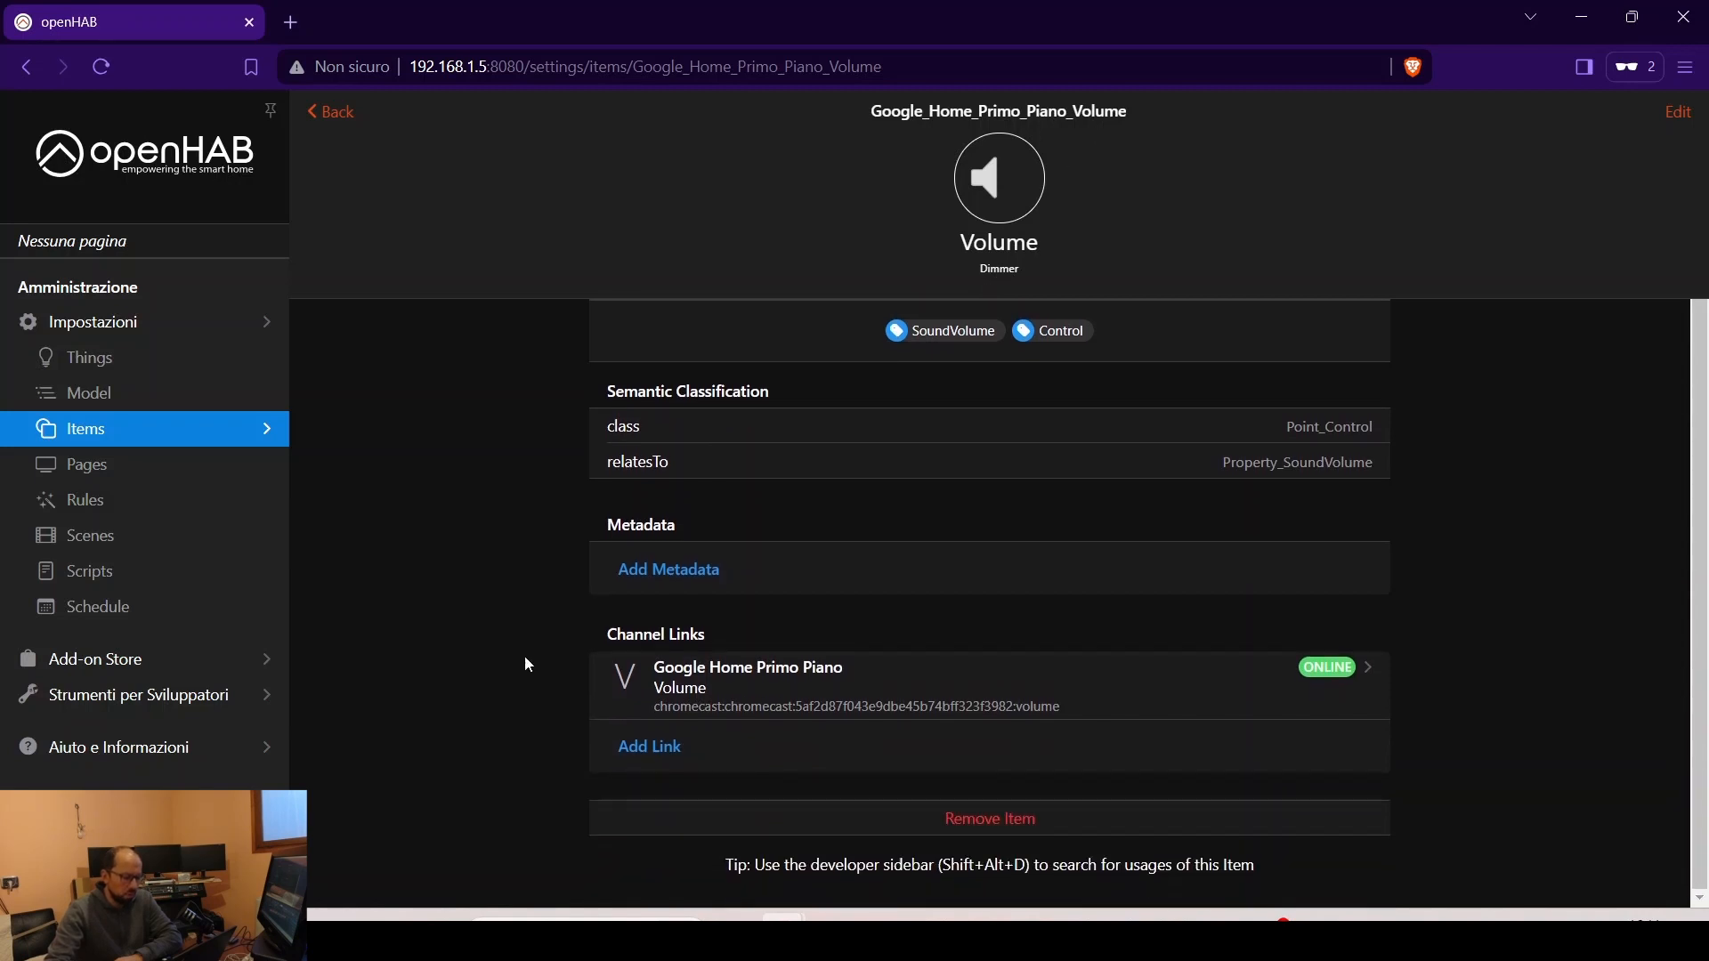
{"action": "left_click", "coordinate": [774, 701]}
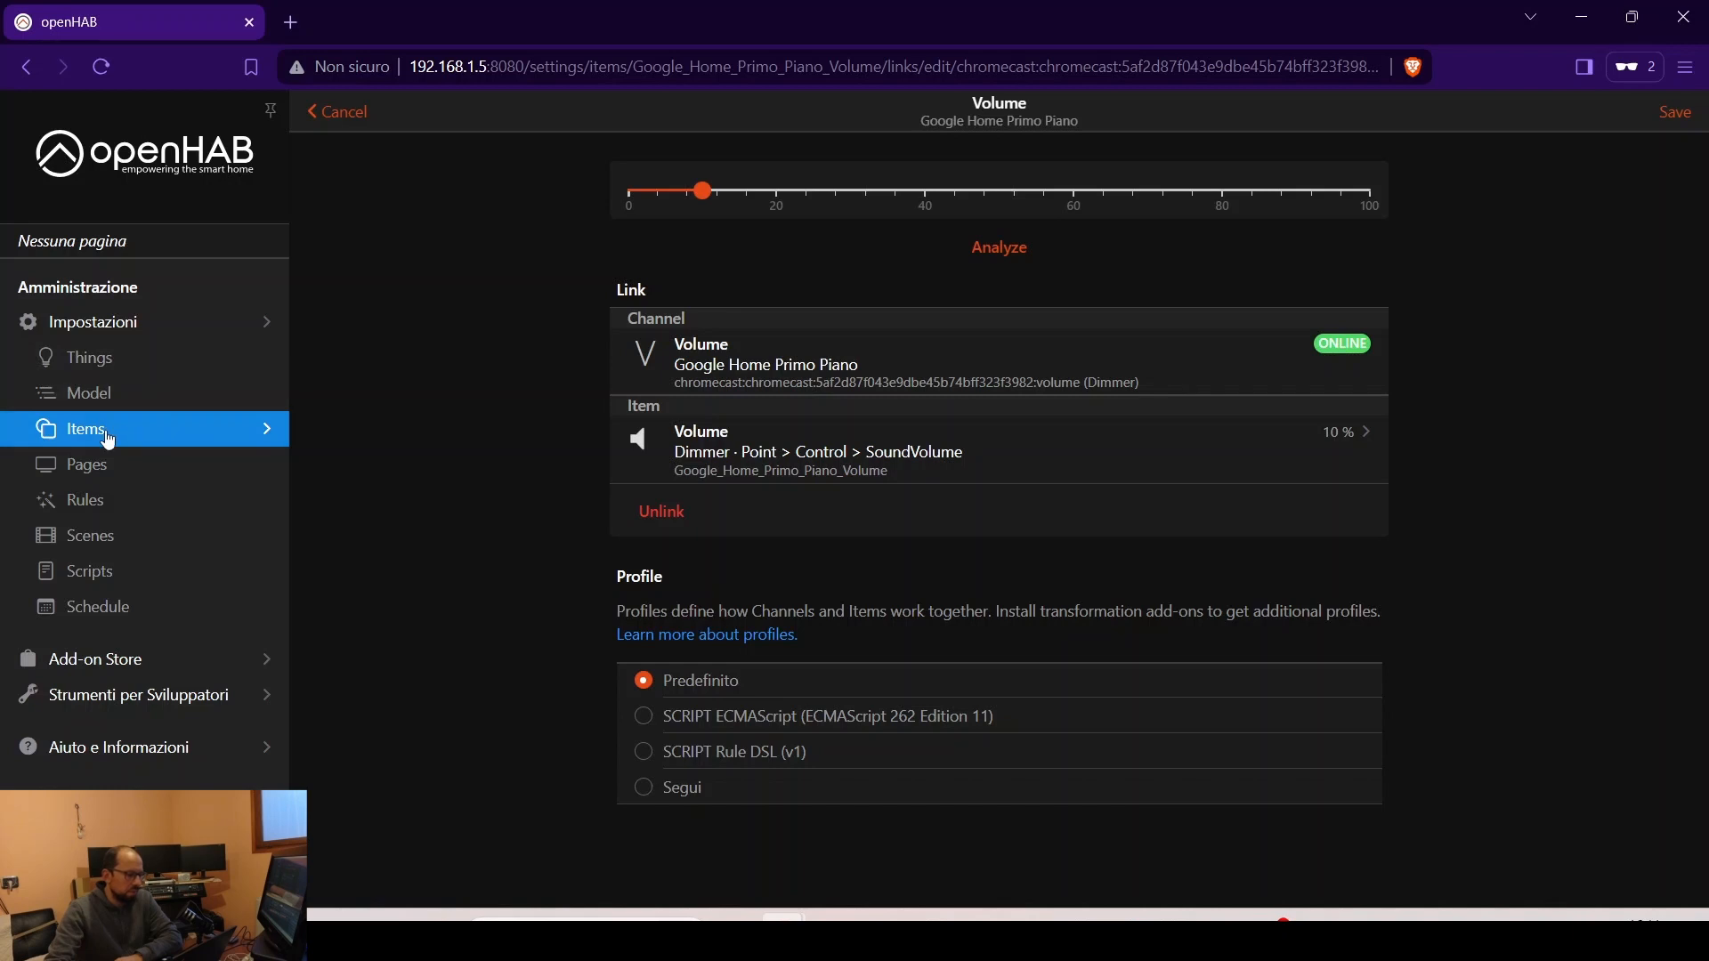
{"action": "left_click", "coordinate": [89, 360]}
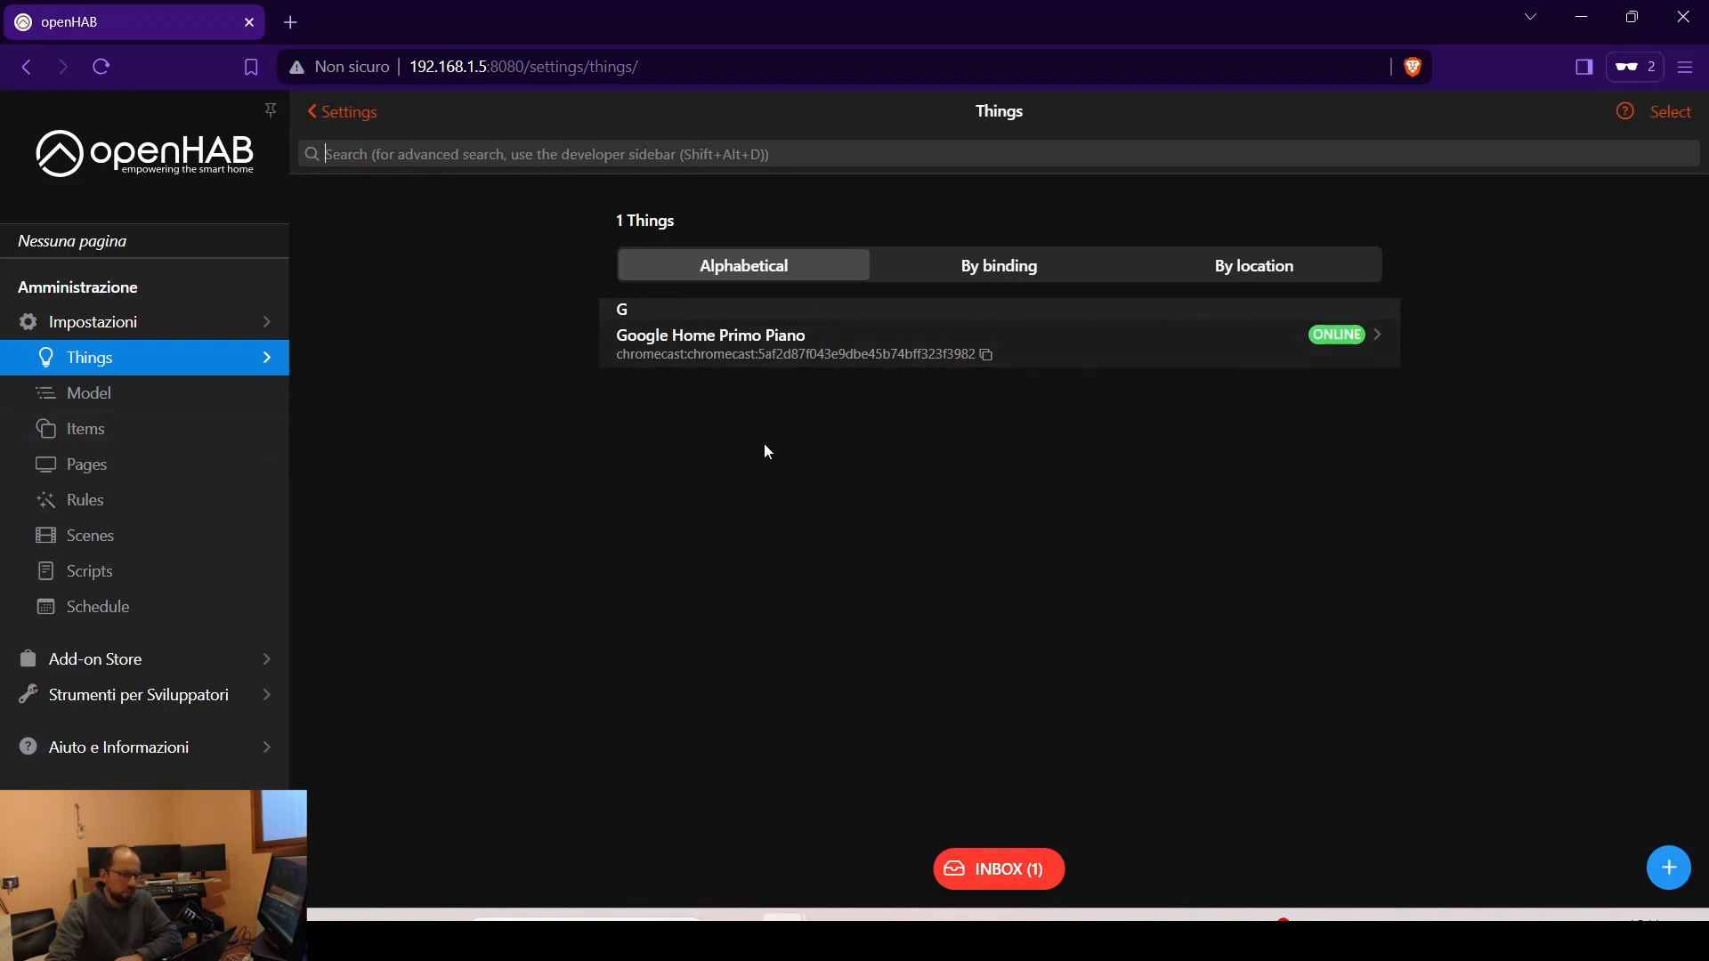
- Start a new item in the Items list with the name test and the label test
{"action": "left_click", "coordinate": [96, 430]}
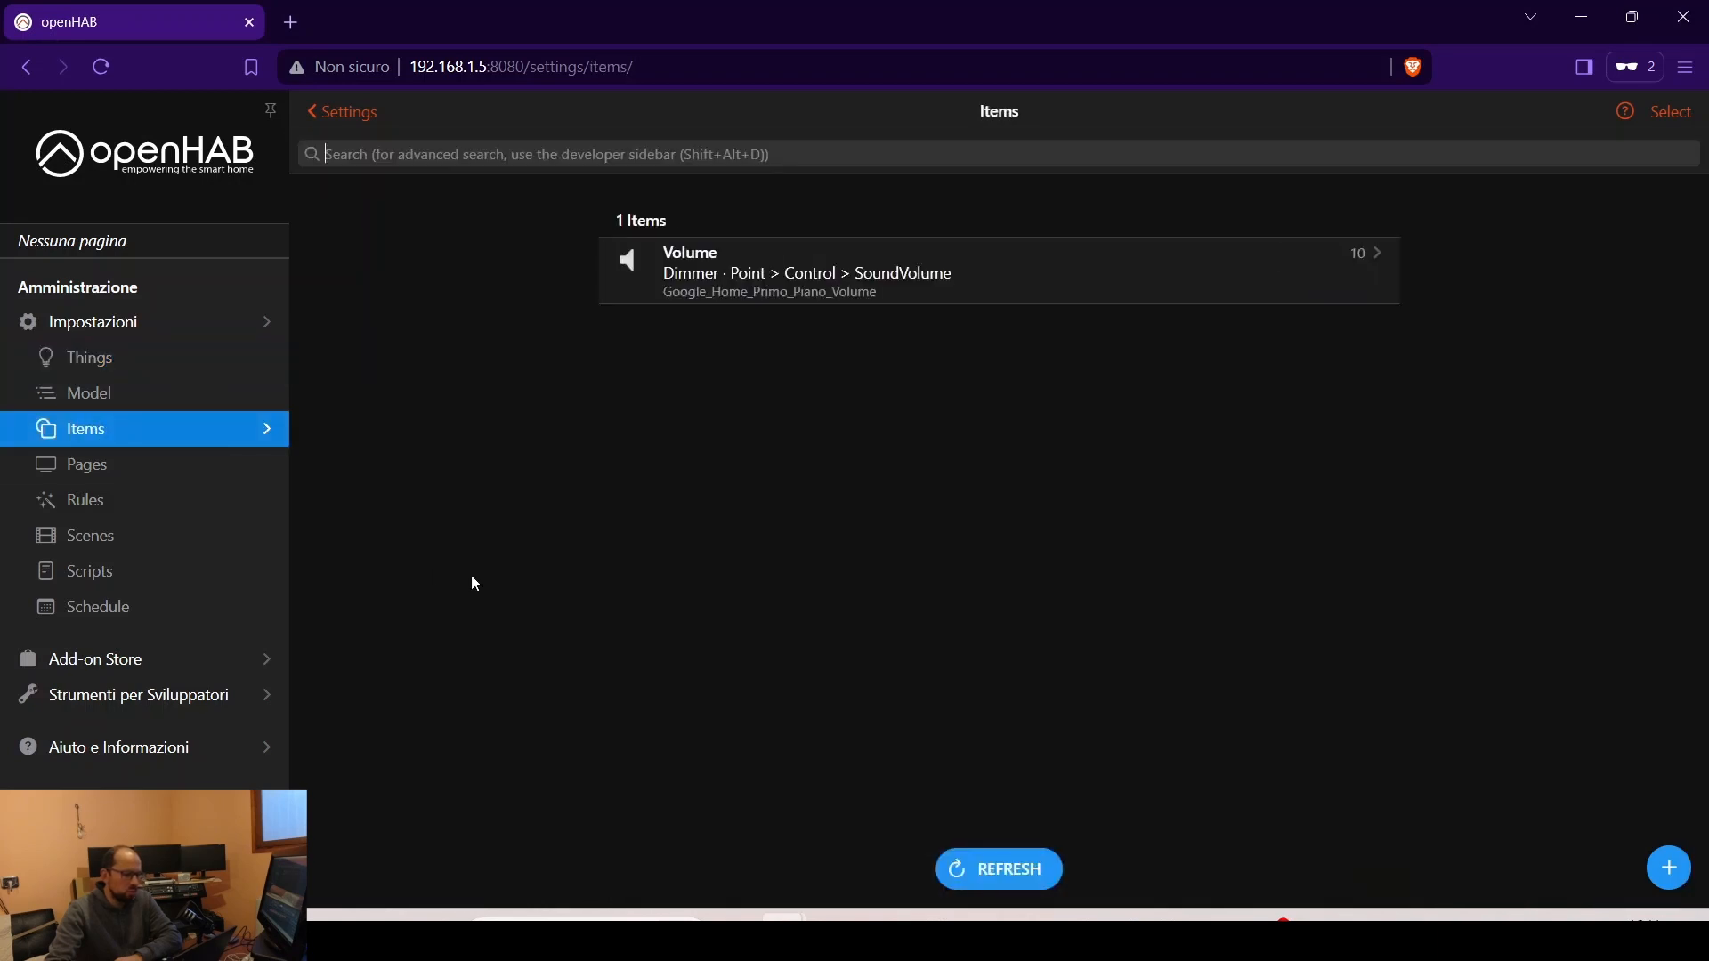
{"action": "left_click", "coordinate": [1667, 870]}
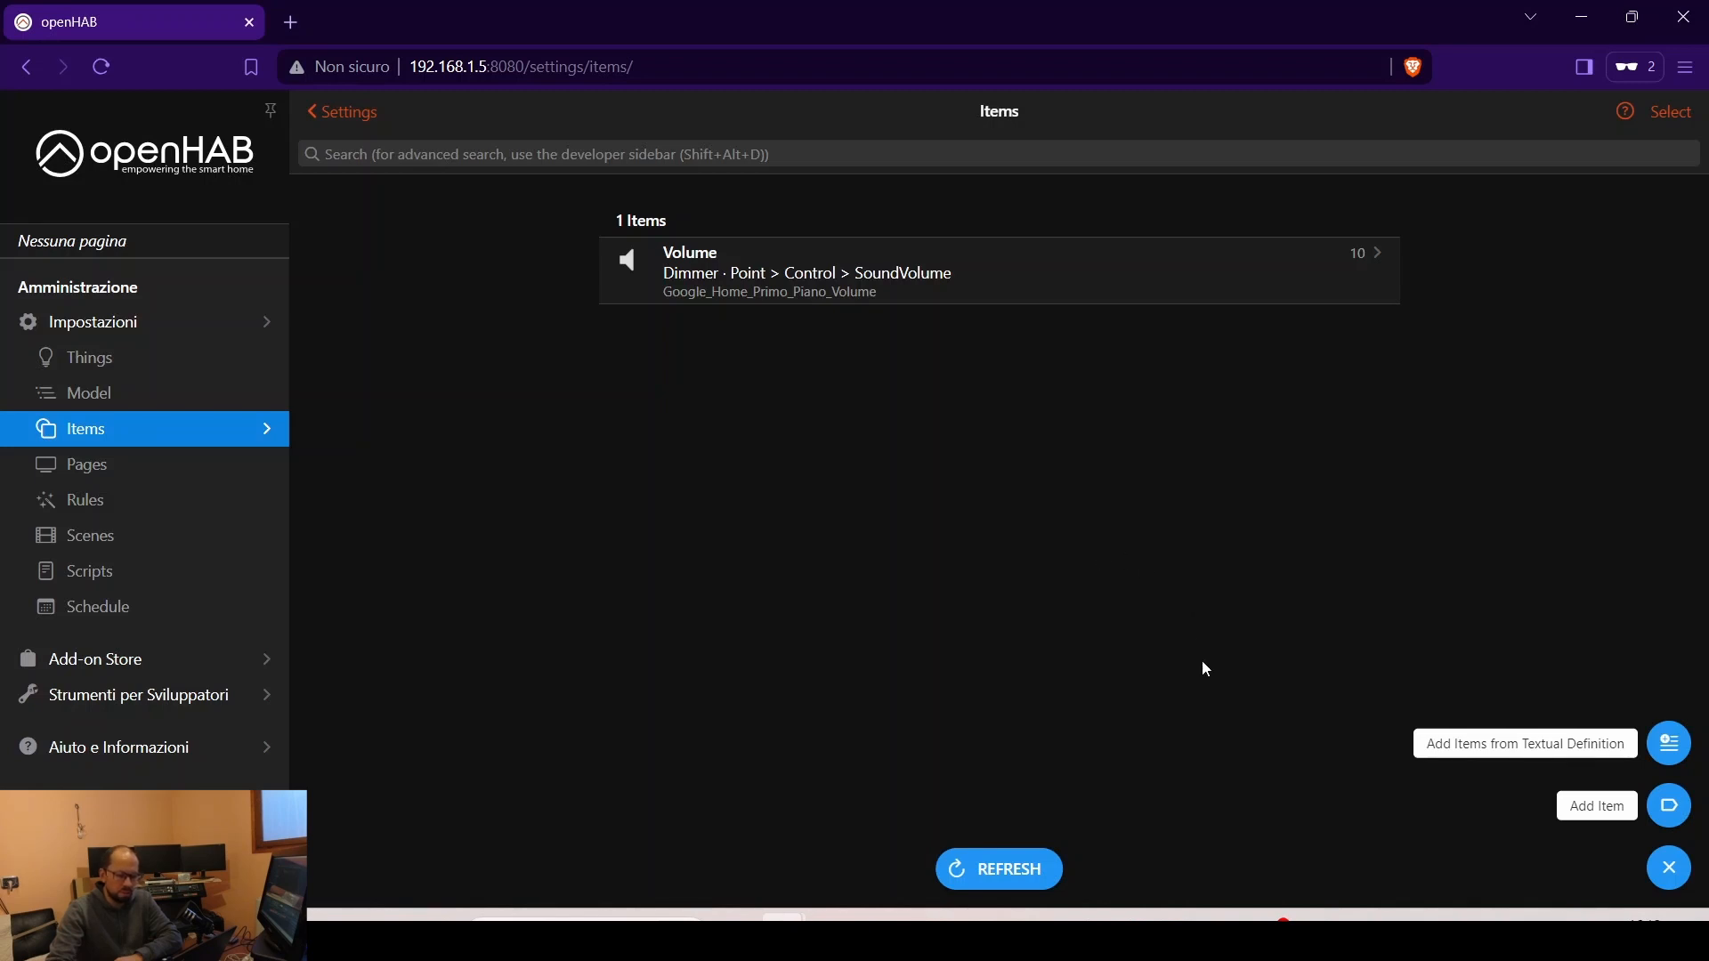
{"action": "left_click", "coordinate": [1662, 804]}
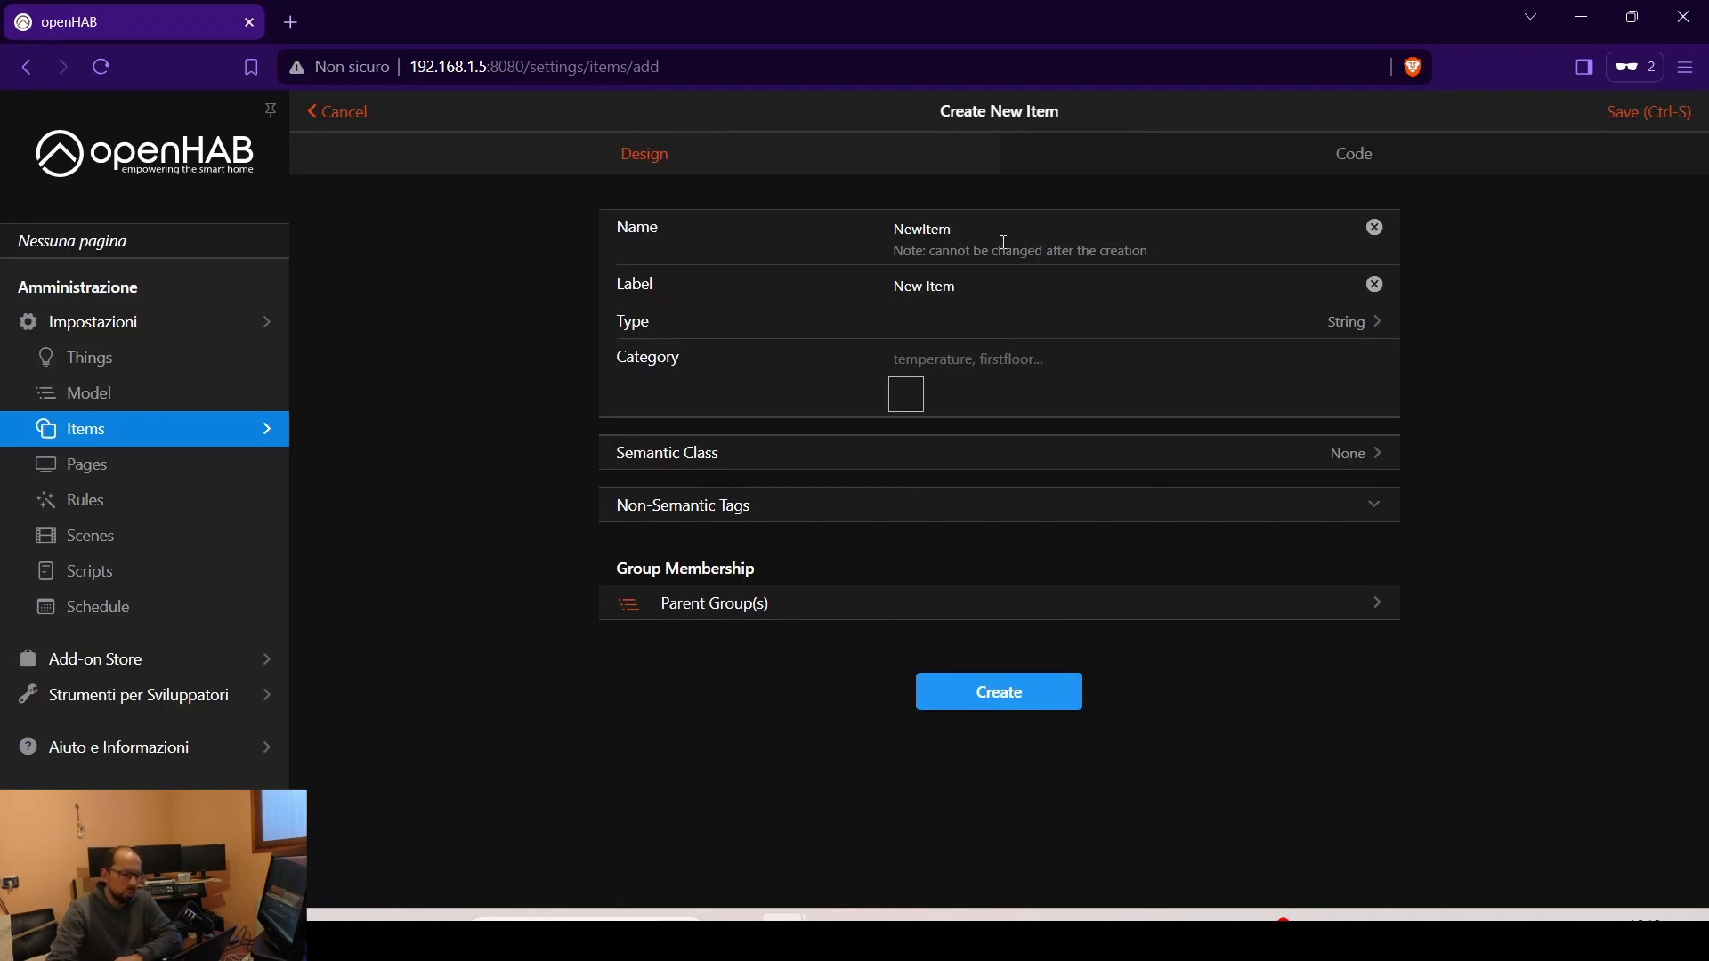
{"action": "left_click_drag", "start_coordinate": [968, 229], "coordinate": [790, 214]}
{"action": "type", "text": "test"}
{"action": "key", "text": "Tab"}
{"action": "type", "text": "test"}
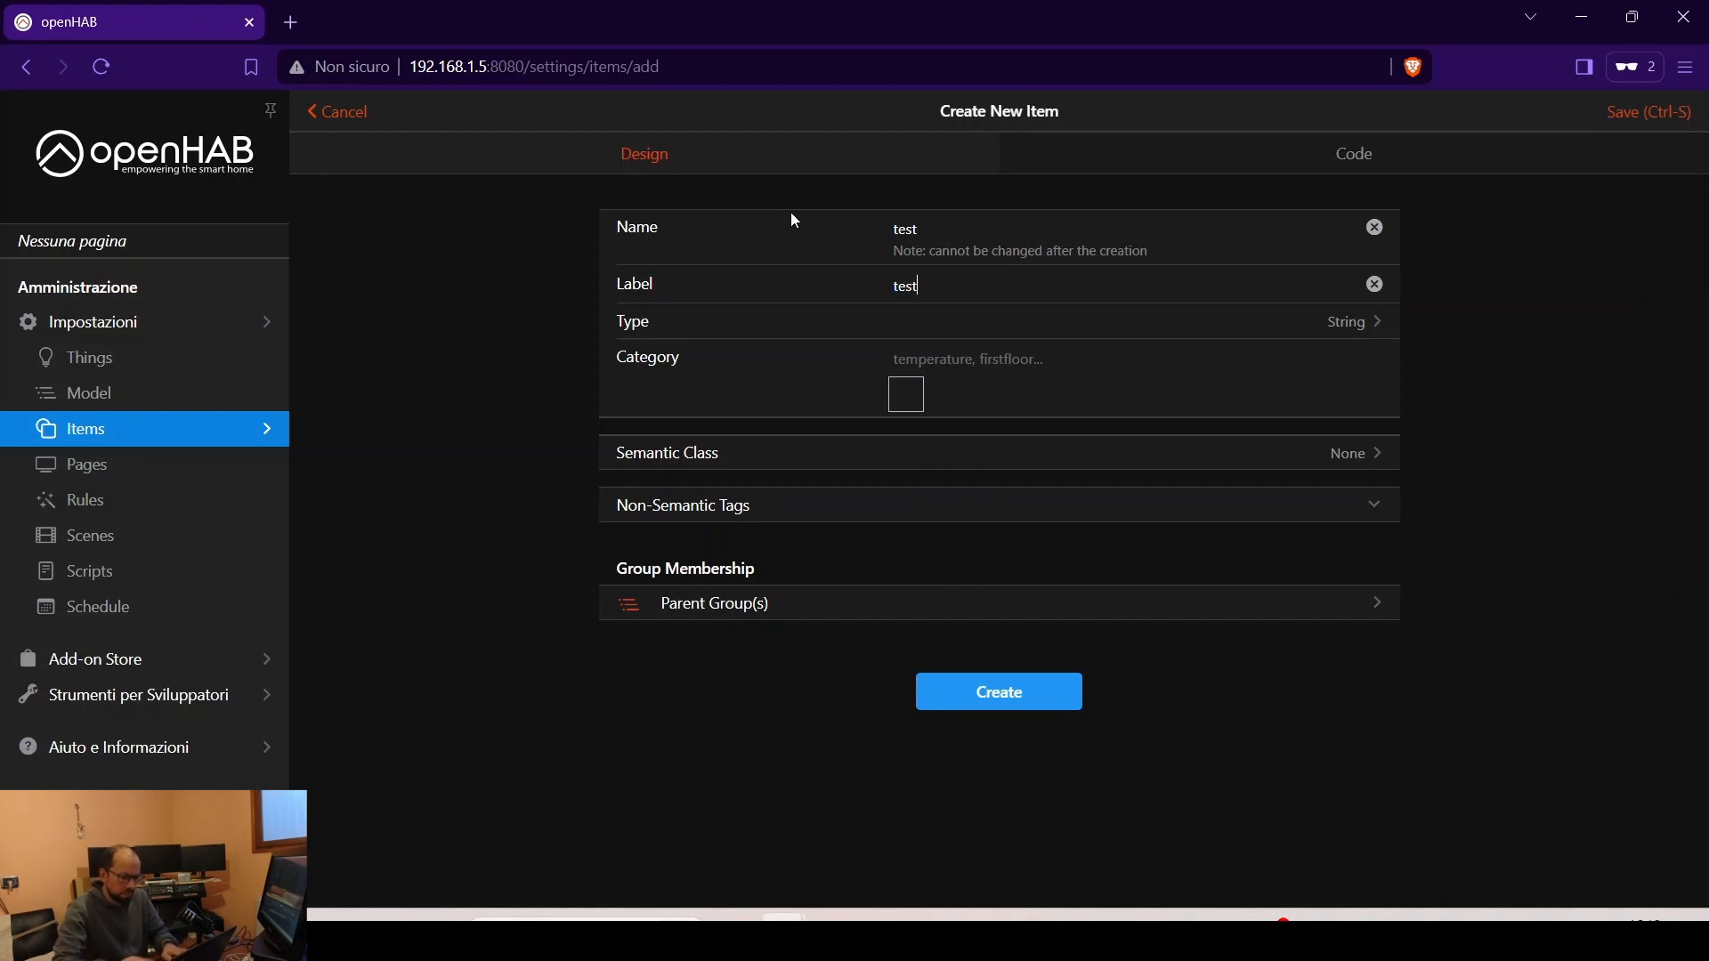
- Set the new item's type to Number and its category to temperature, and create it
{"action": "left_click", "coordinate": [1335, 324]}
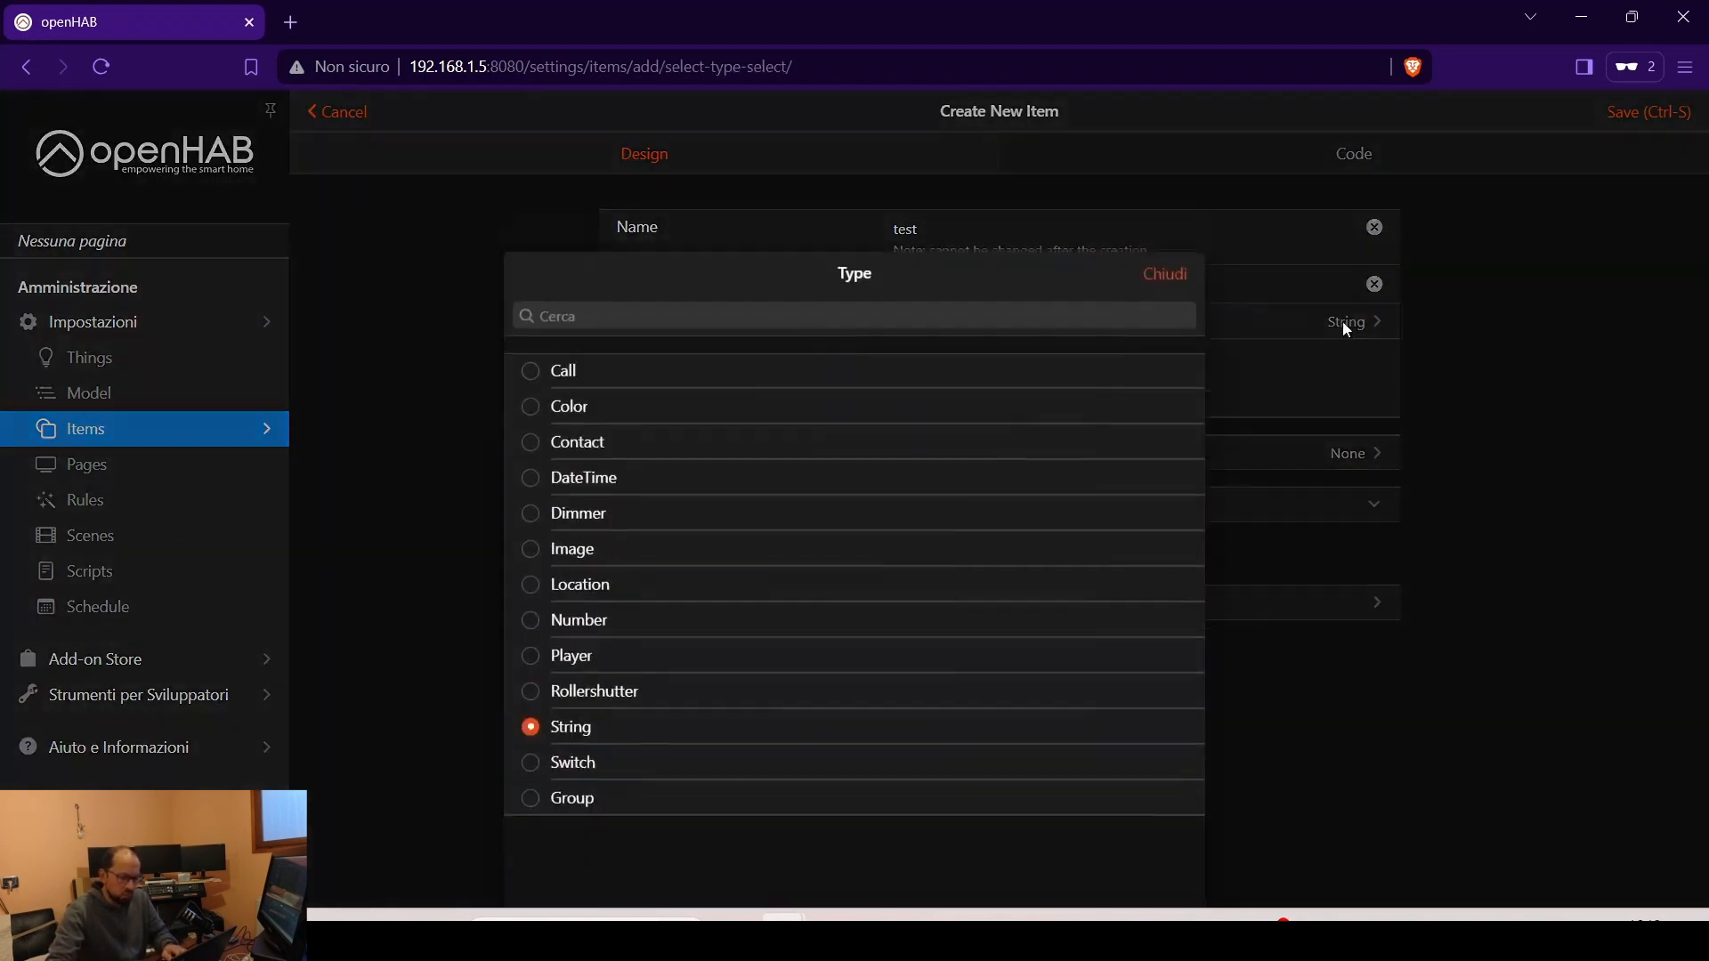
{"action": "type", "text": "number"}
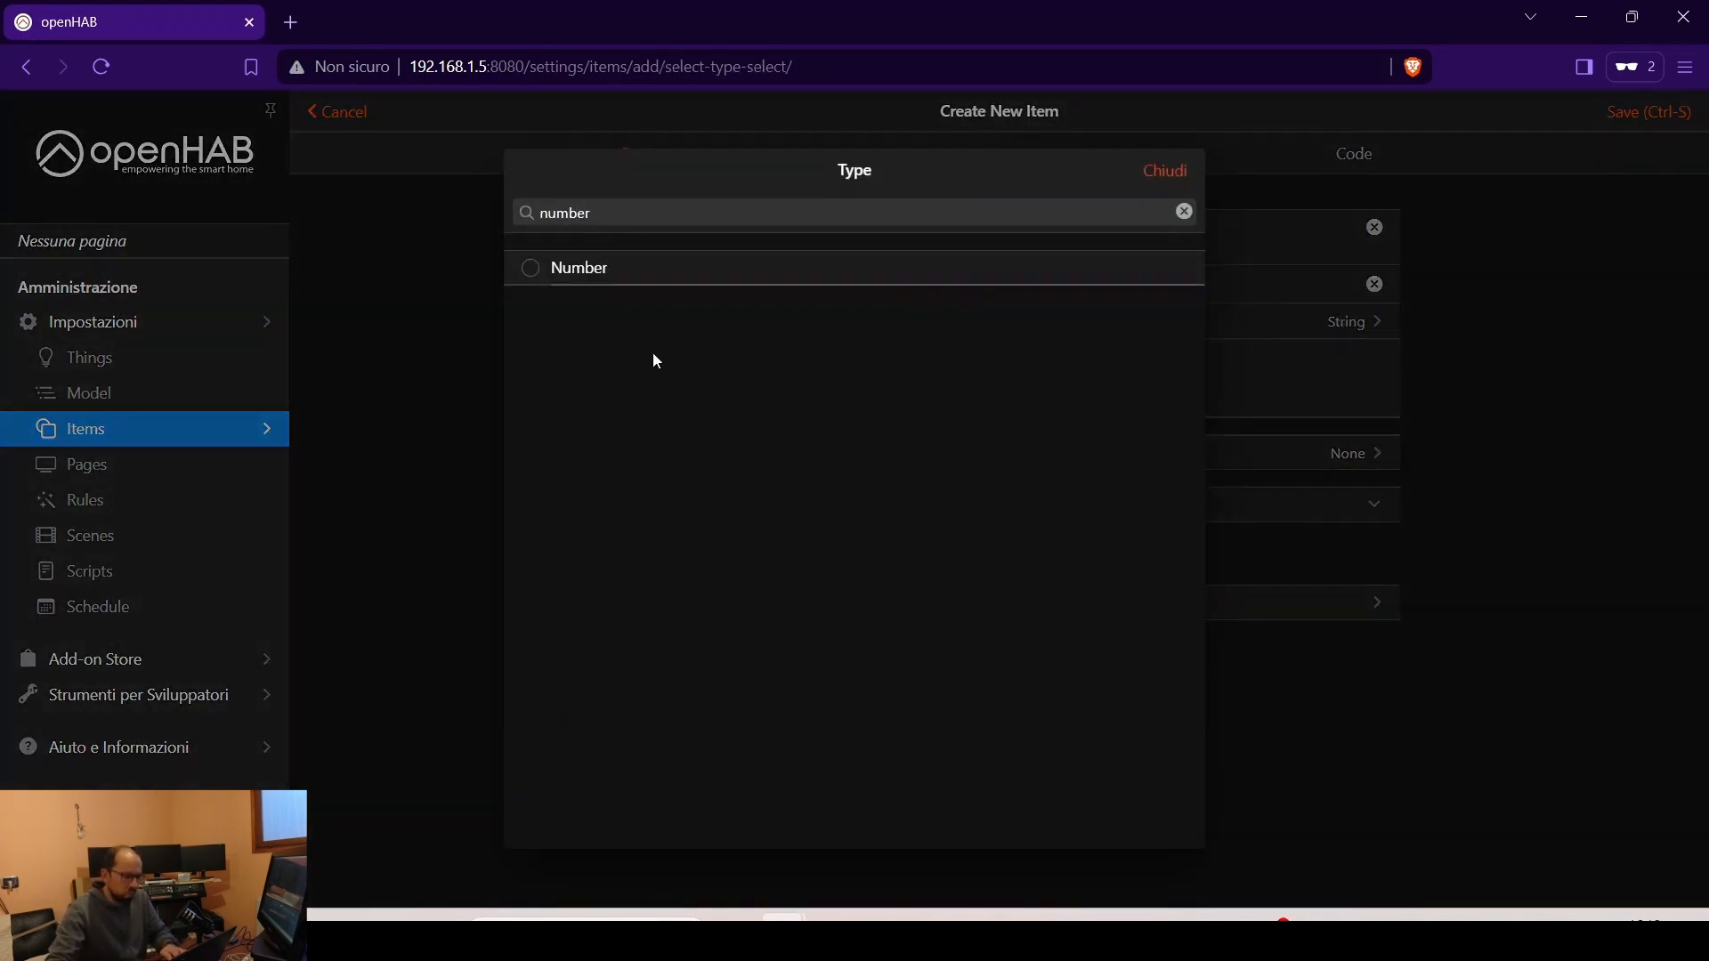
{"action": "left_click", "coordinate": [575, 277]}
{"action": "left_click", "coordinate": [899, 419]}
{"action": "type", "text": "temper"}
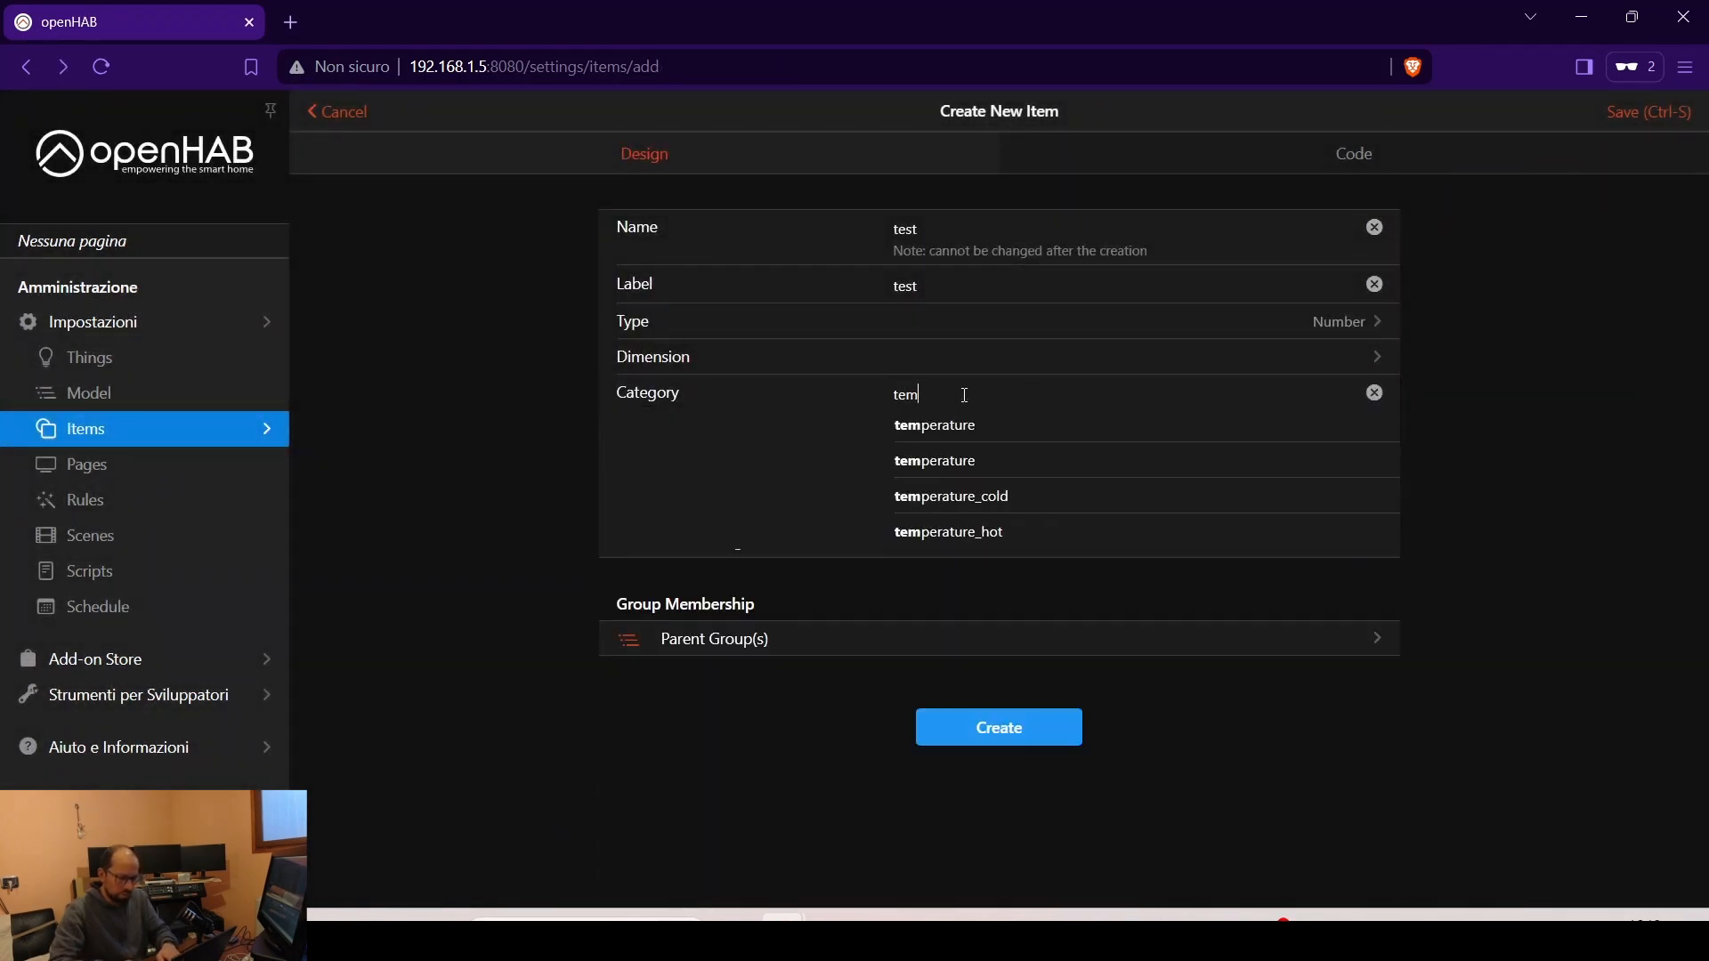
{"action": "left_click", "coordinate": [957, 424]}
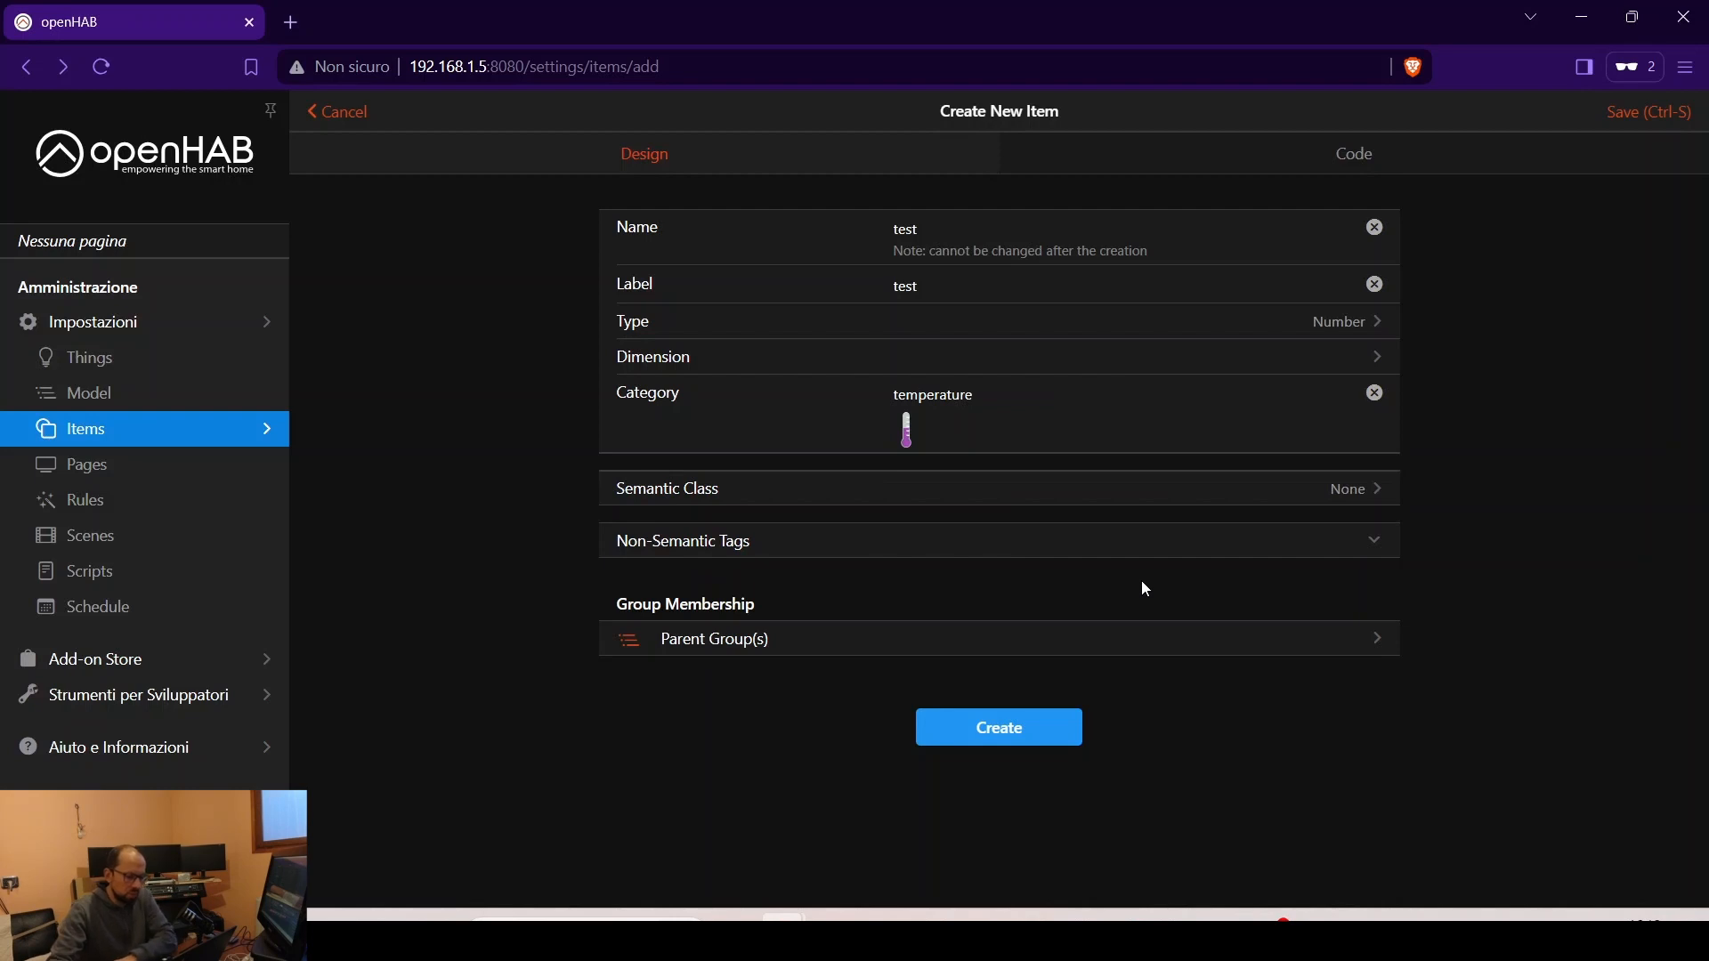
{"action": "left_click", "coordinate": [1015, 738]}
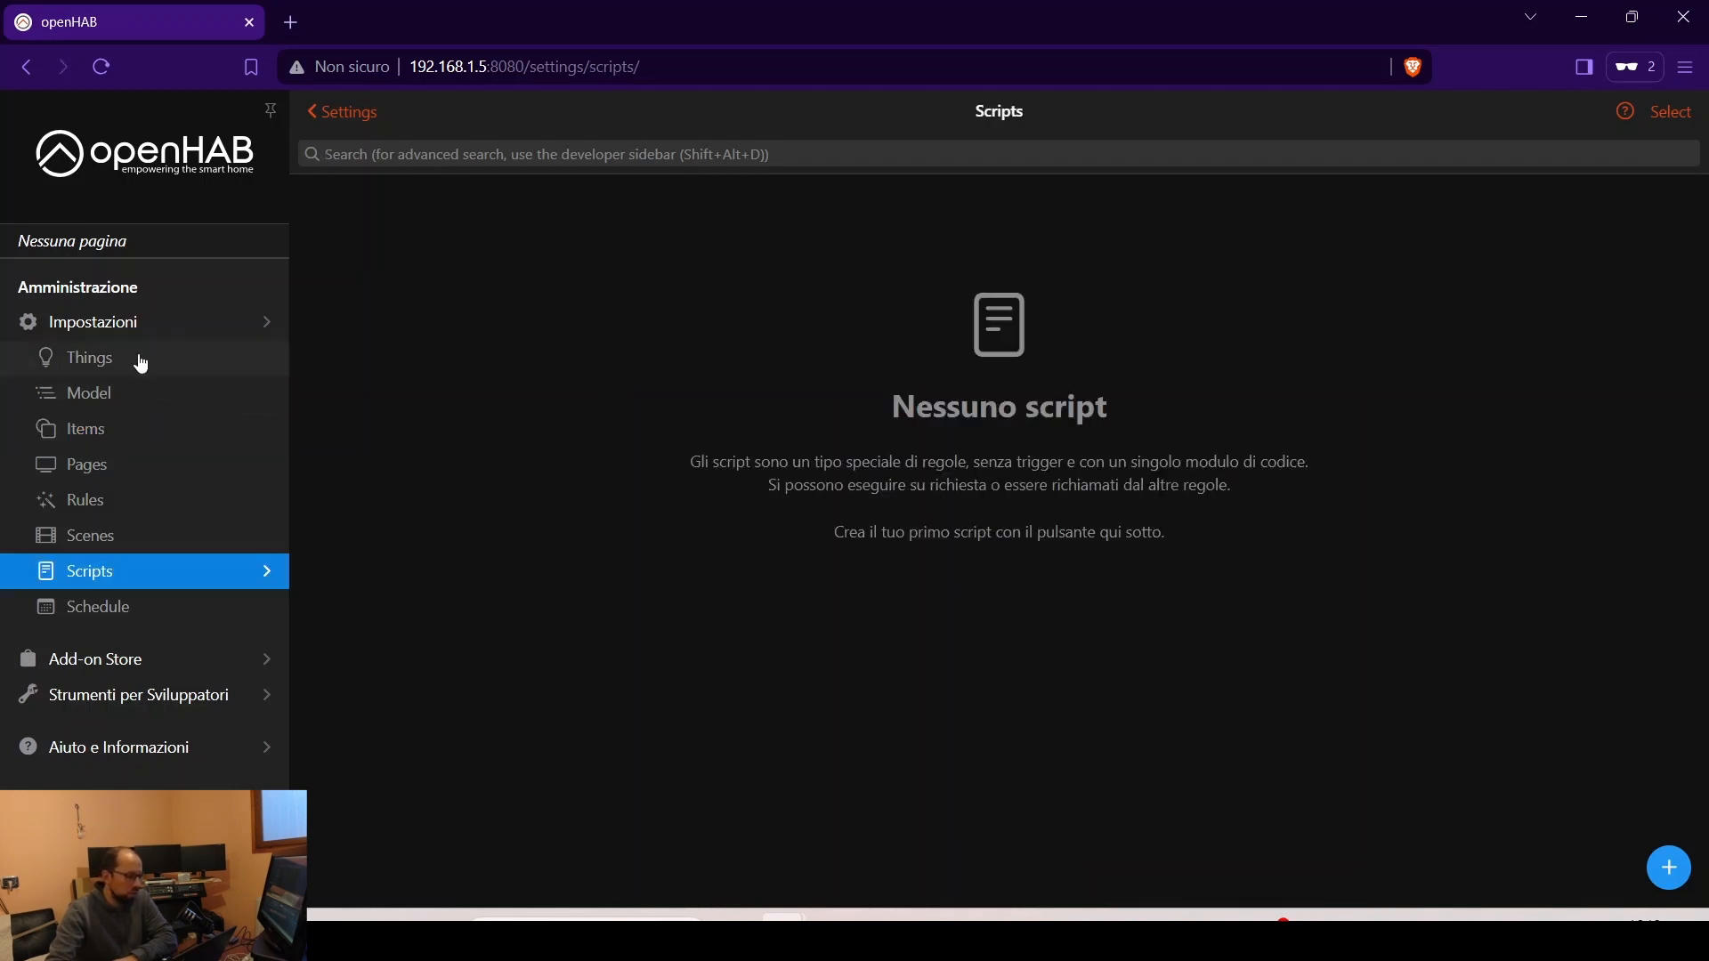
- Examine the link between the Google Home Primo Piano Thing's Volume channel and its item
{"action": "left_click", "coordinate": [134, 359]}
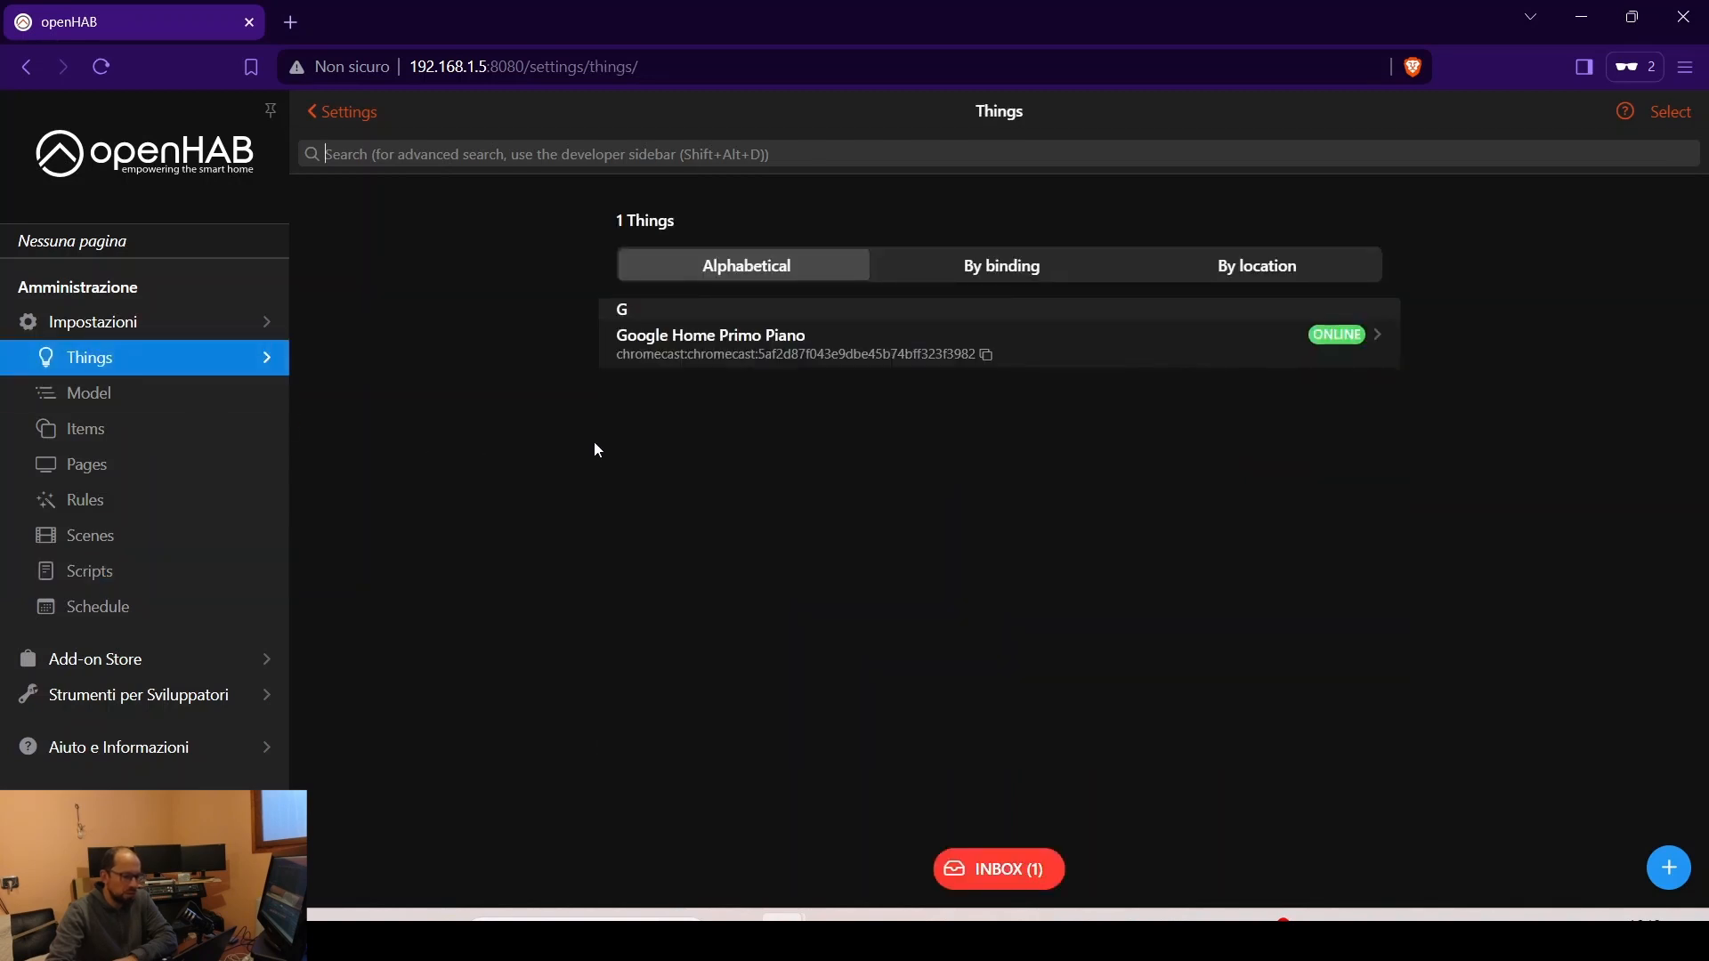
{"action": "left_click", "coordinate": [746, 360]}
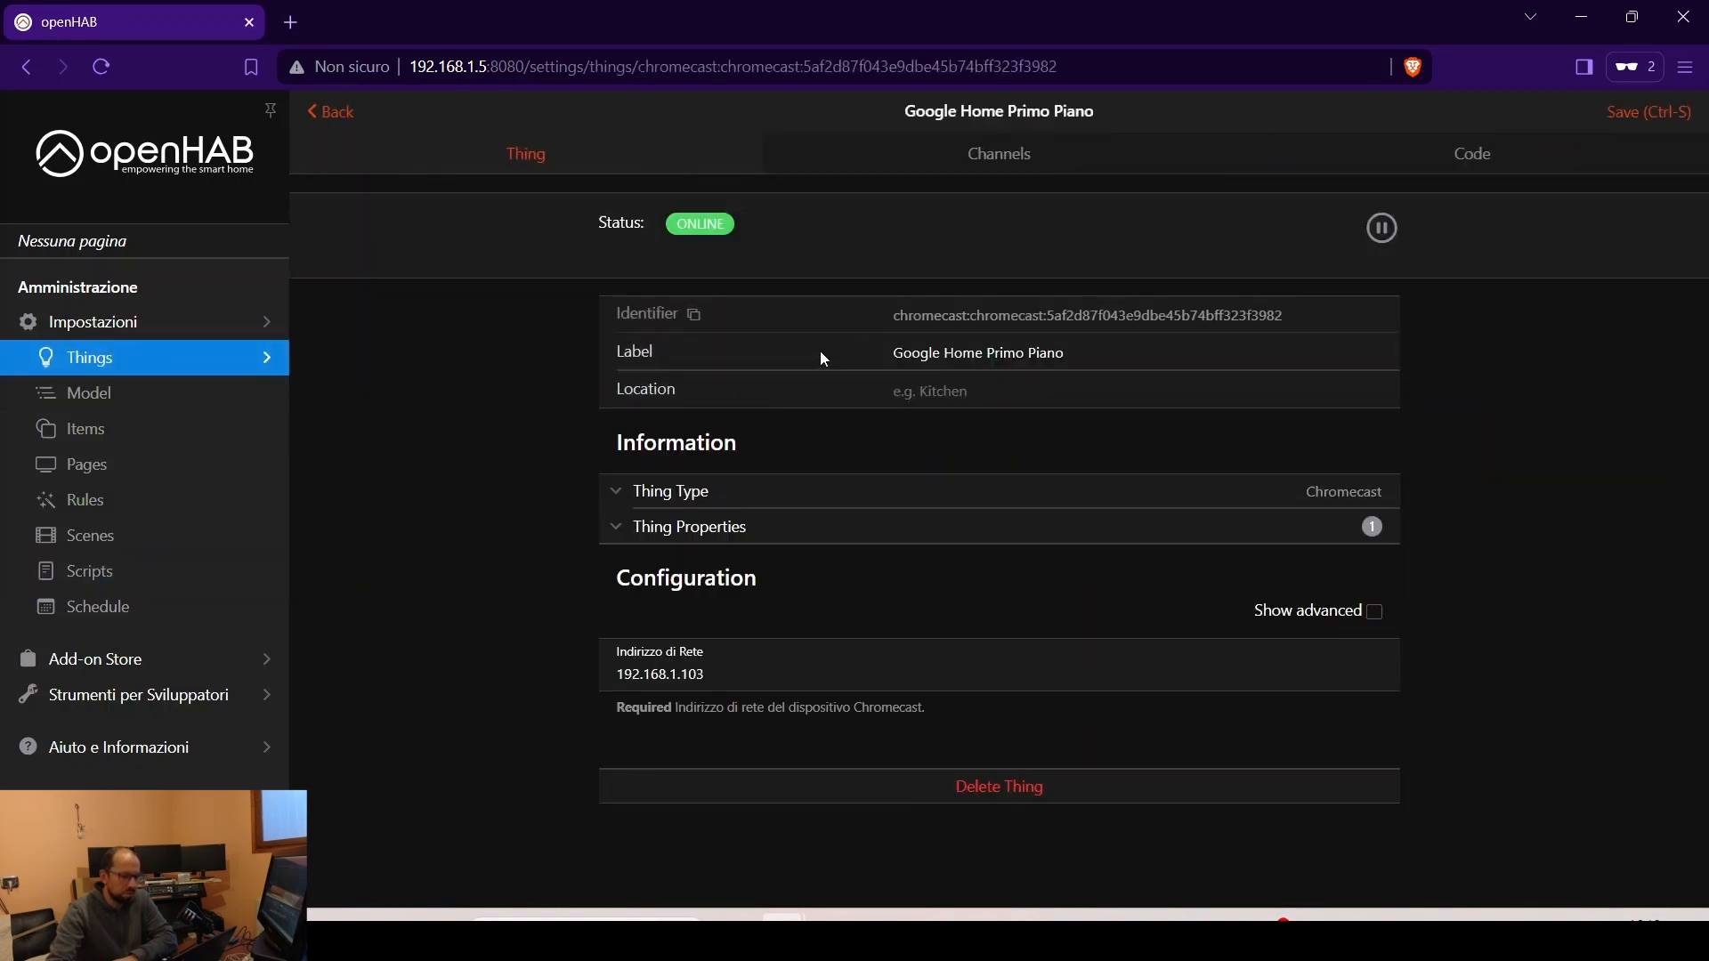
{"action": "left_click", "coordinate": [996, 169]}
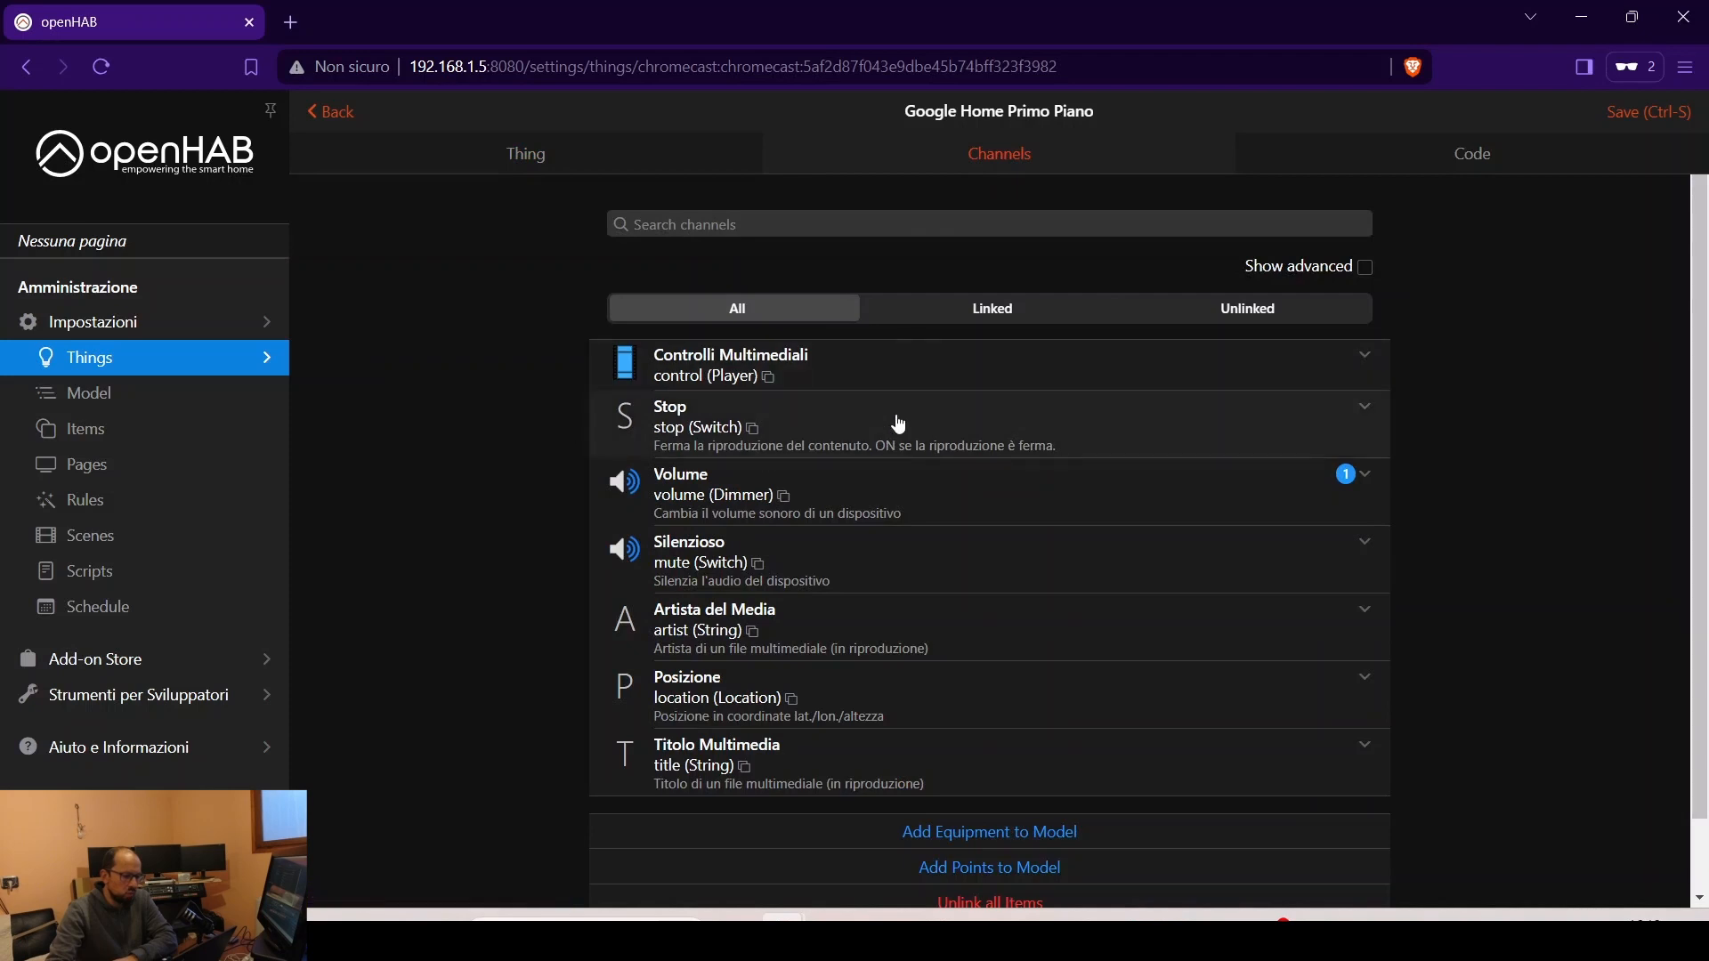
{"action": "left_click", "coordinate": [697, 494]}
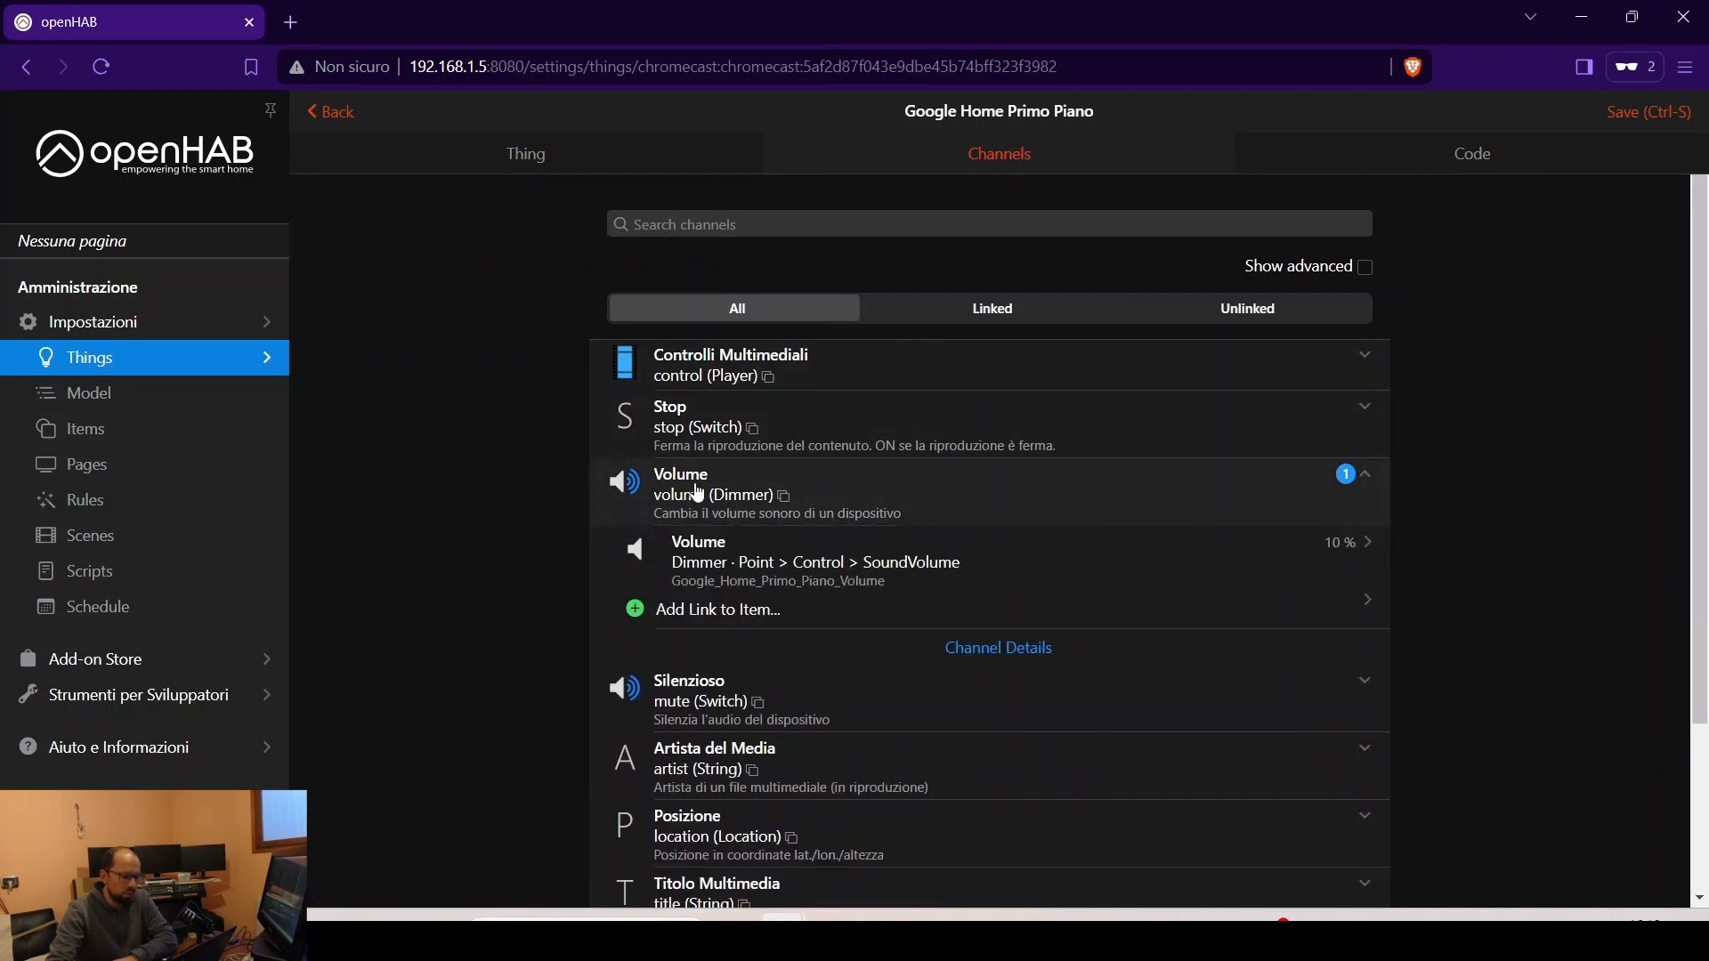
{"action": "left_click", "coordinate": [728, 579]}
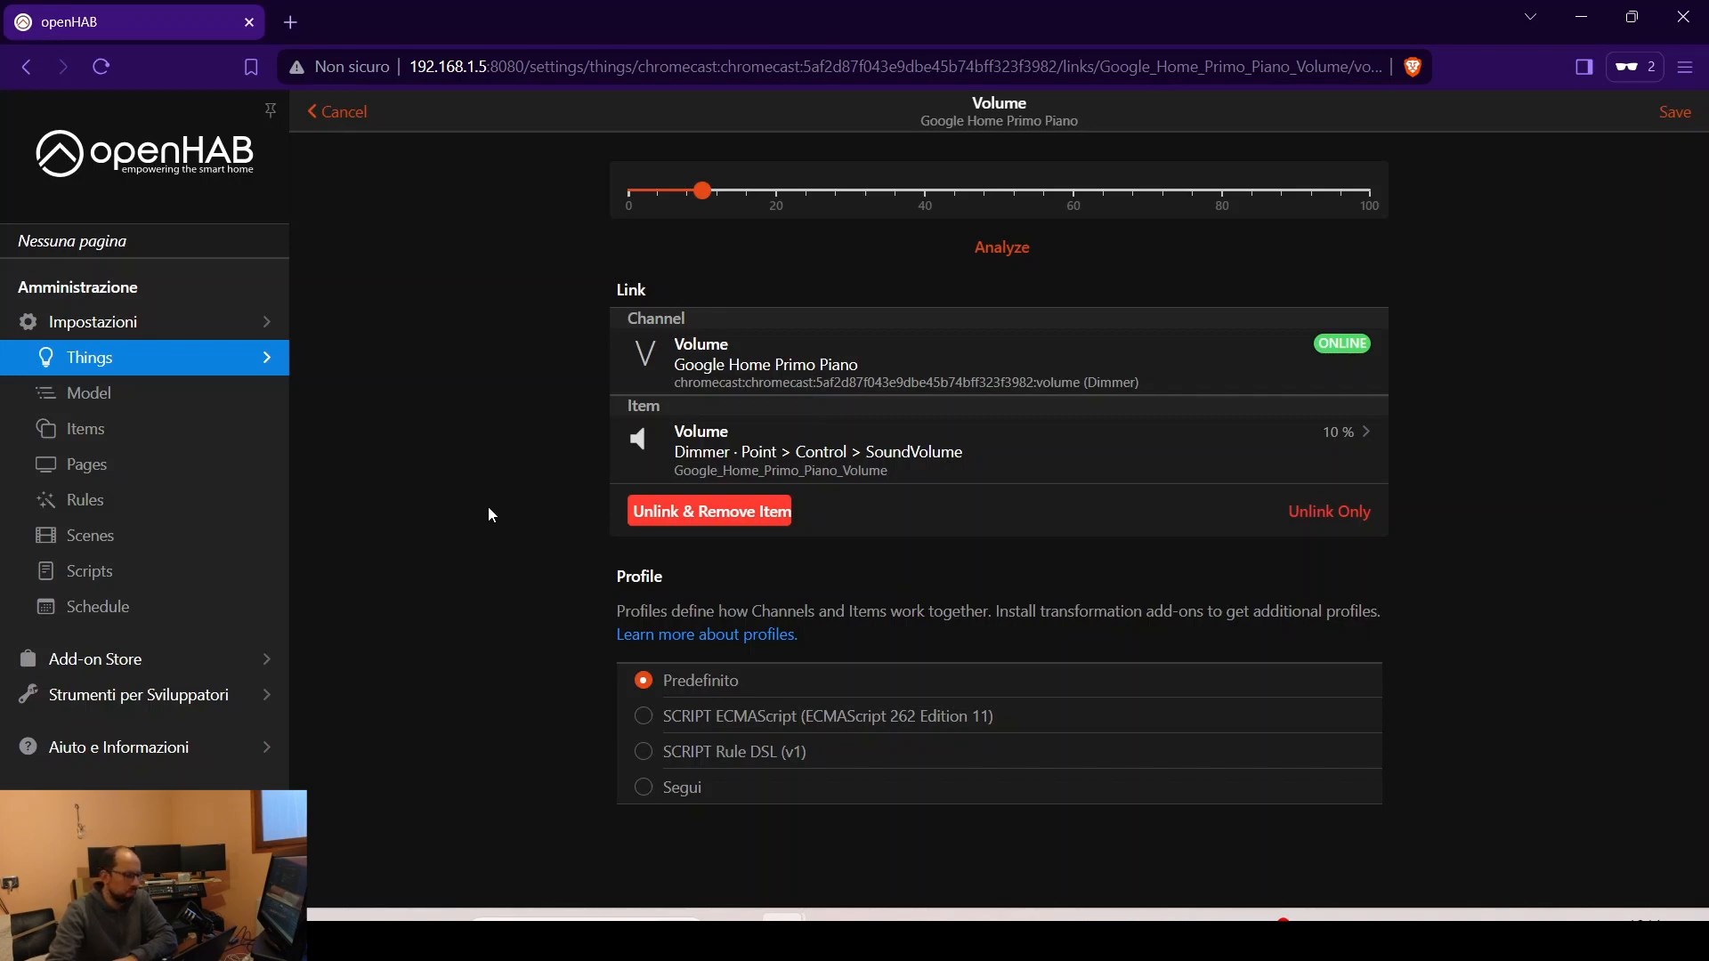
- Start a new sitemap in the Pages settings
{"action": "left_click", "coordinate": [115, 480]}
{"action": "left_click", "coordinate": [1655, 863]}
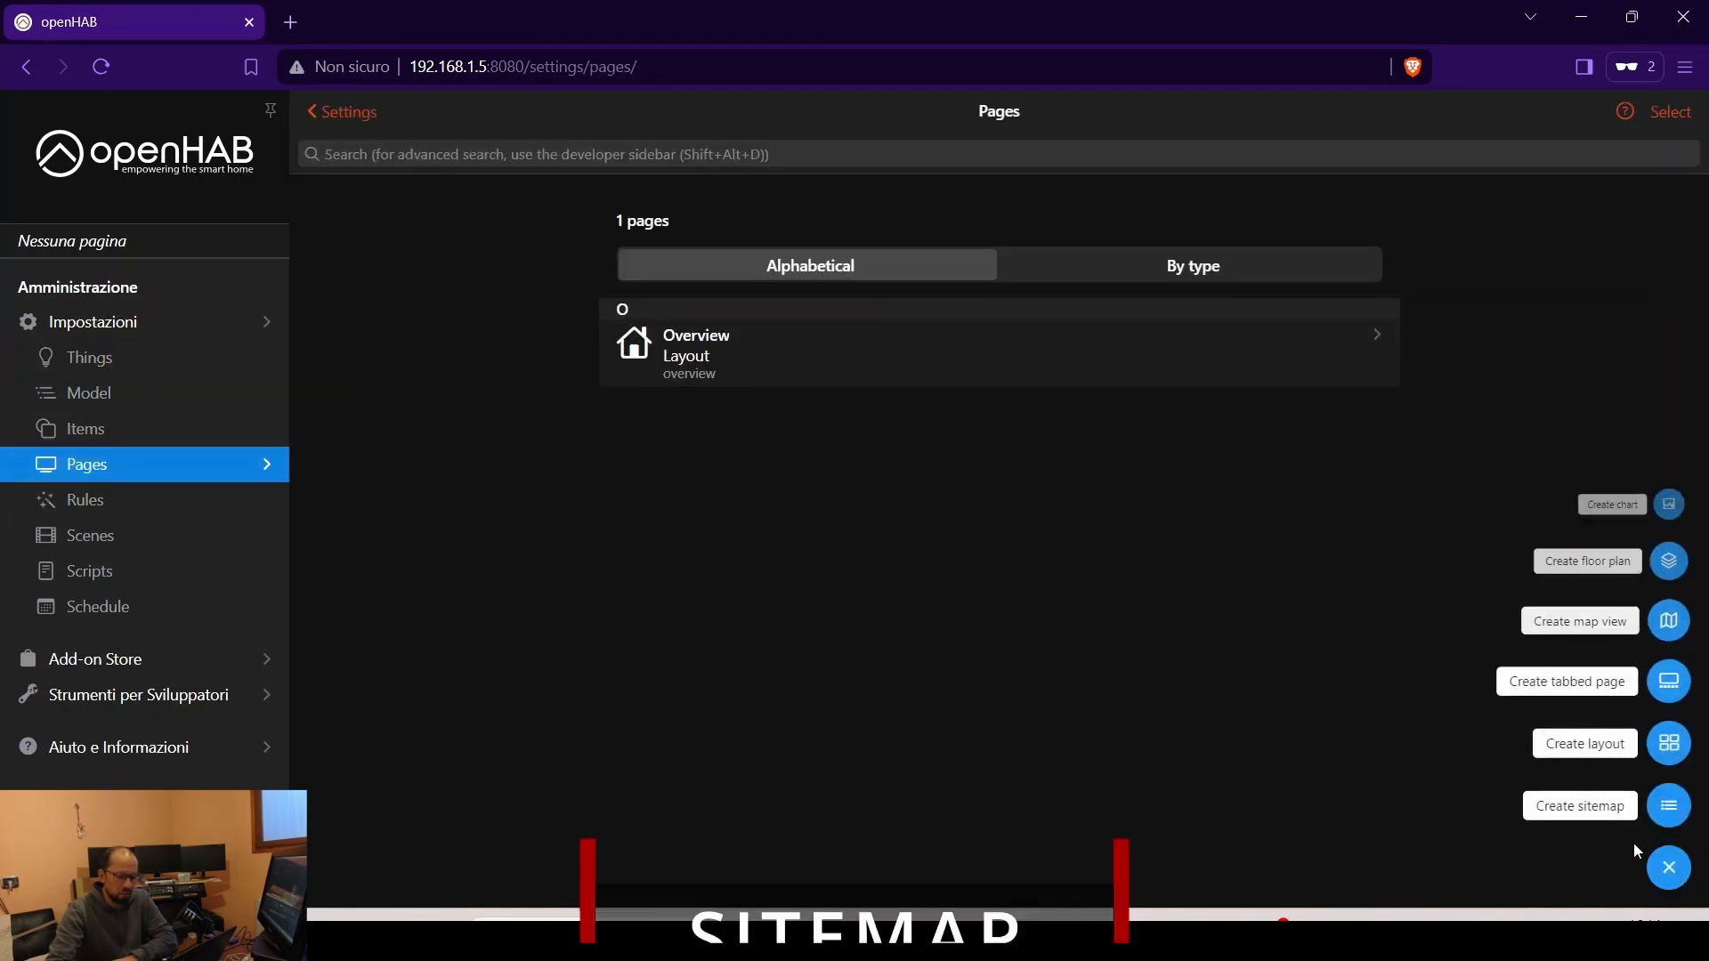
{"action": "left_click", "coordinate": [1670, 807]}
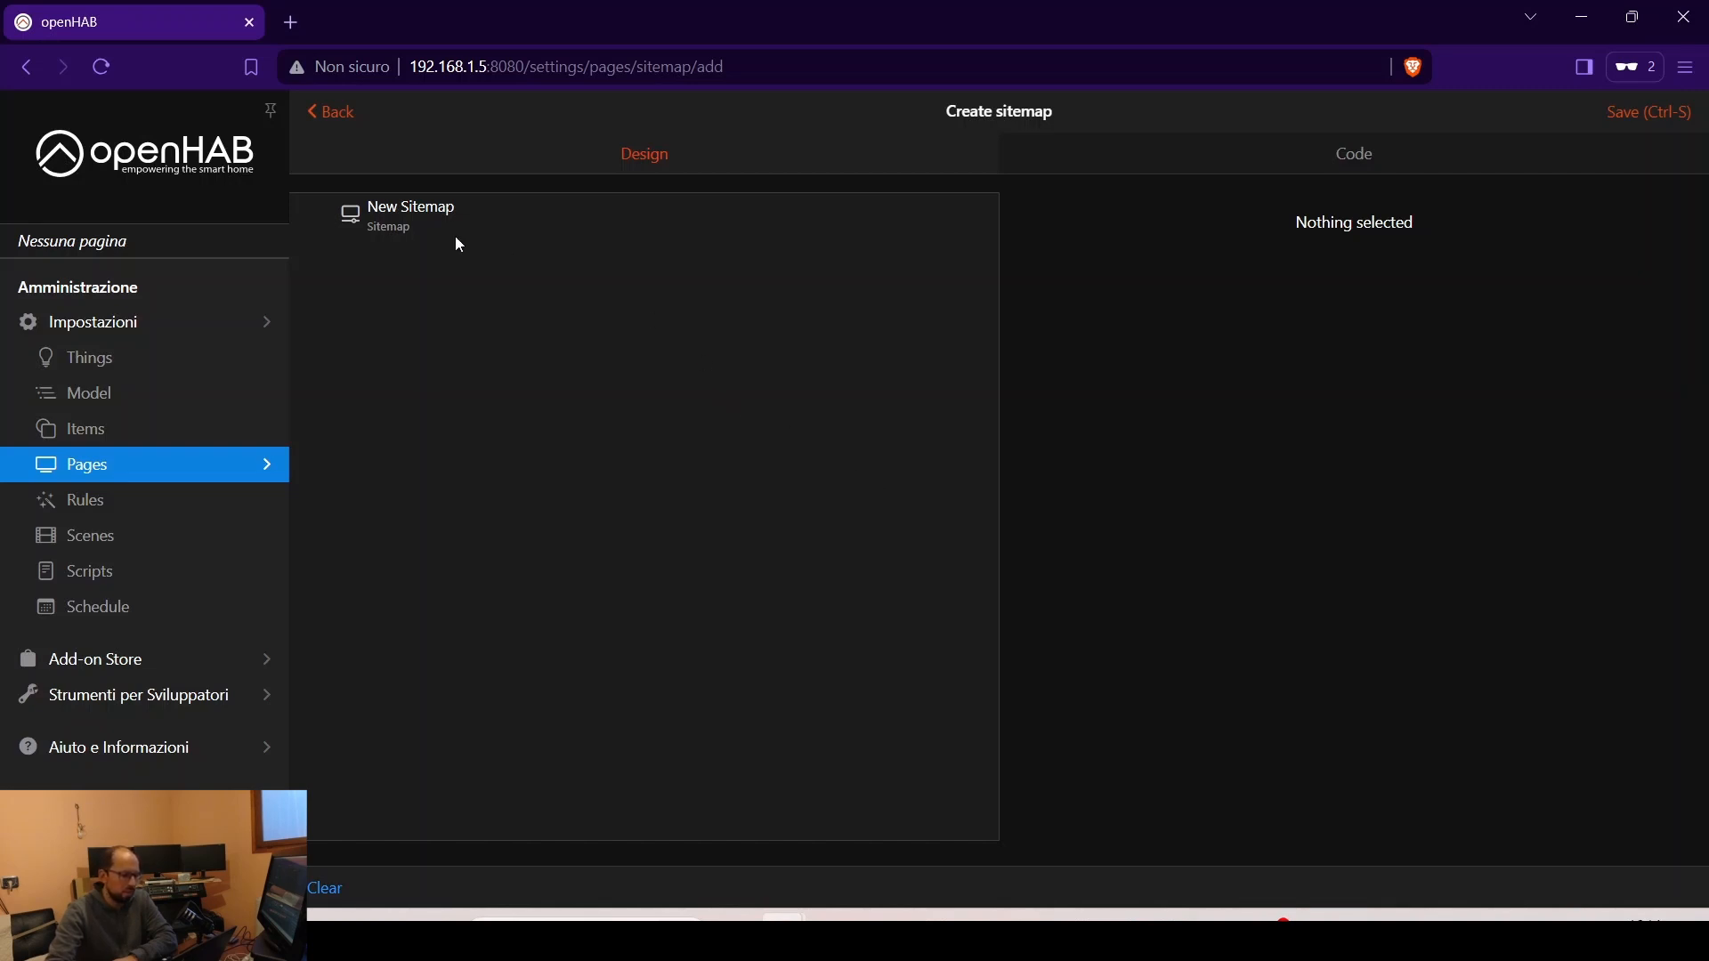
- Label the new sitemap TEST UI and save it
{"action": "left_click", "coordinate": [418, 220]}
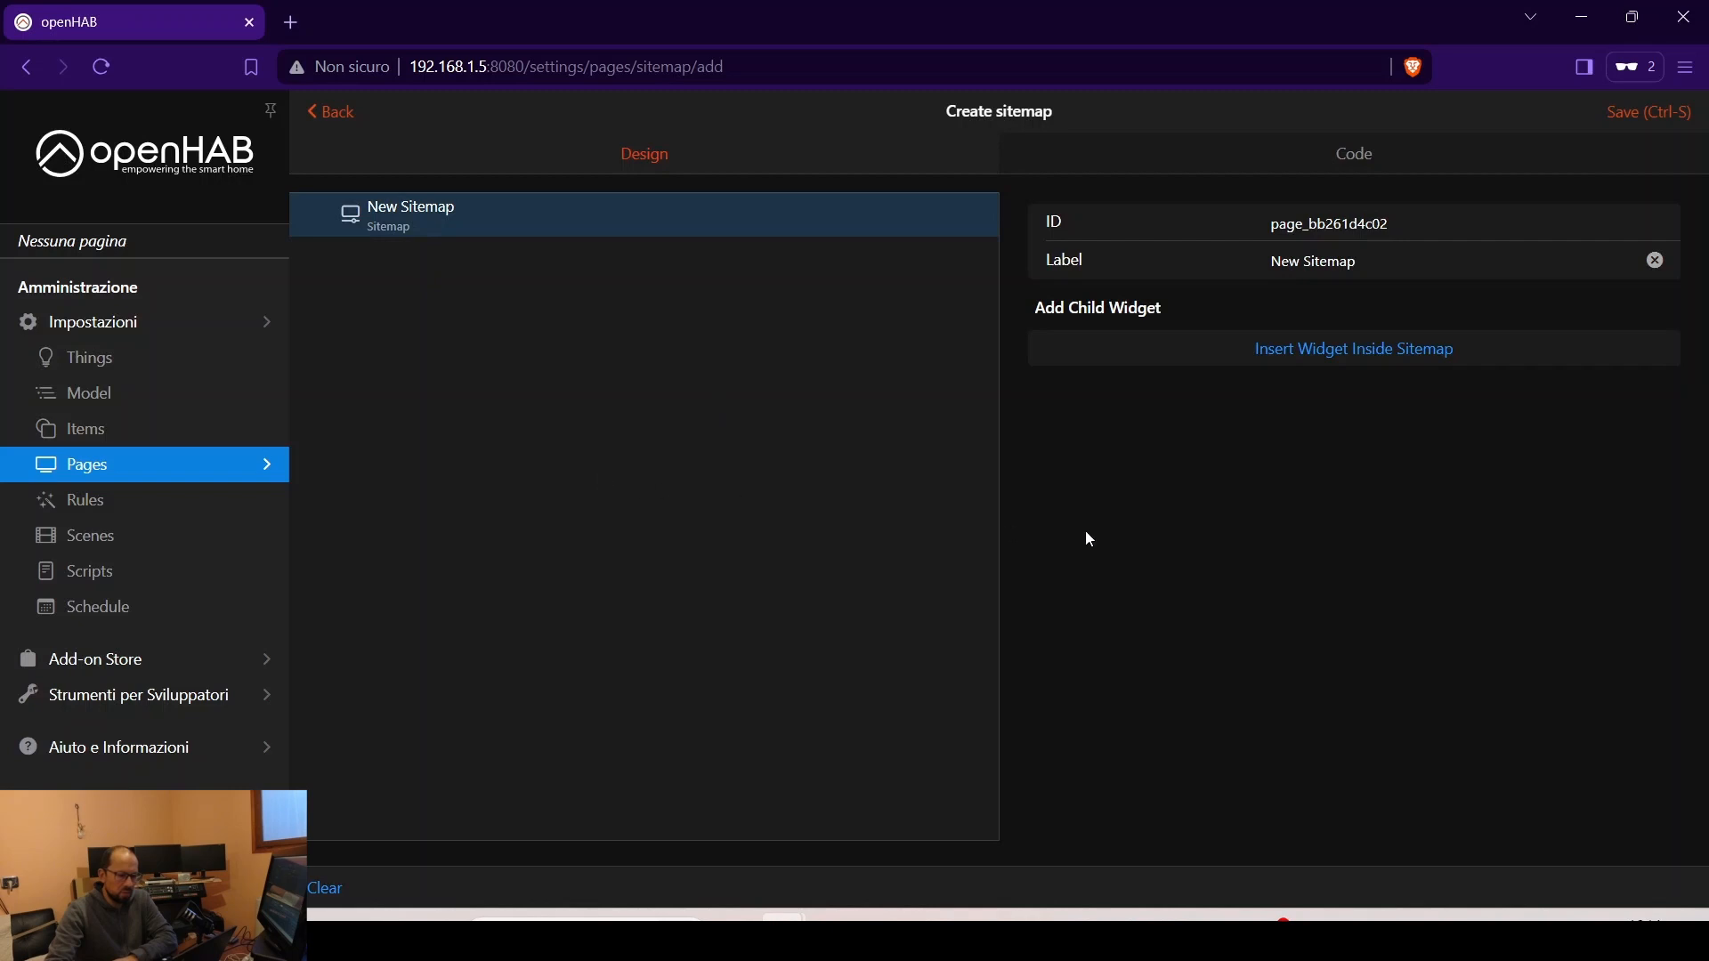
{"action": "left_click_drag", "start_coordinate": [1384, 255], "coordinate": [1150, 256]}
{"action": "type", "text": "Sitem"}
{"action": "key", "text": "BackSpace"}
{"action": "key", "text": "BackSpace"}
{"action": "key", "text": "BackSpace"}
{"action": "key", "text": "BackSpace"}
{"action": "key", "text": "BackSpace"}
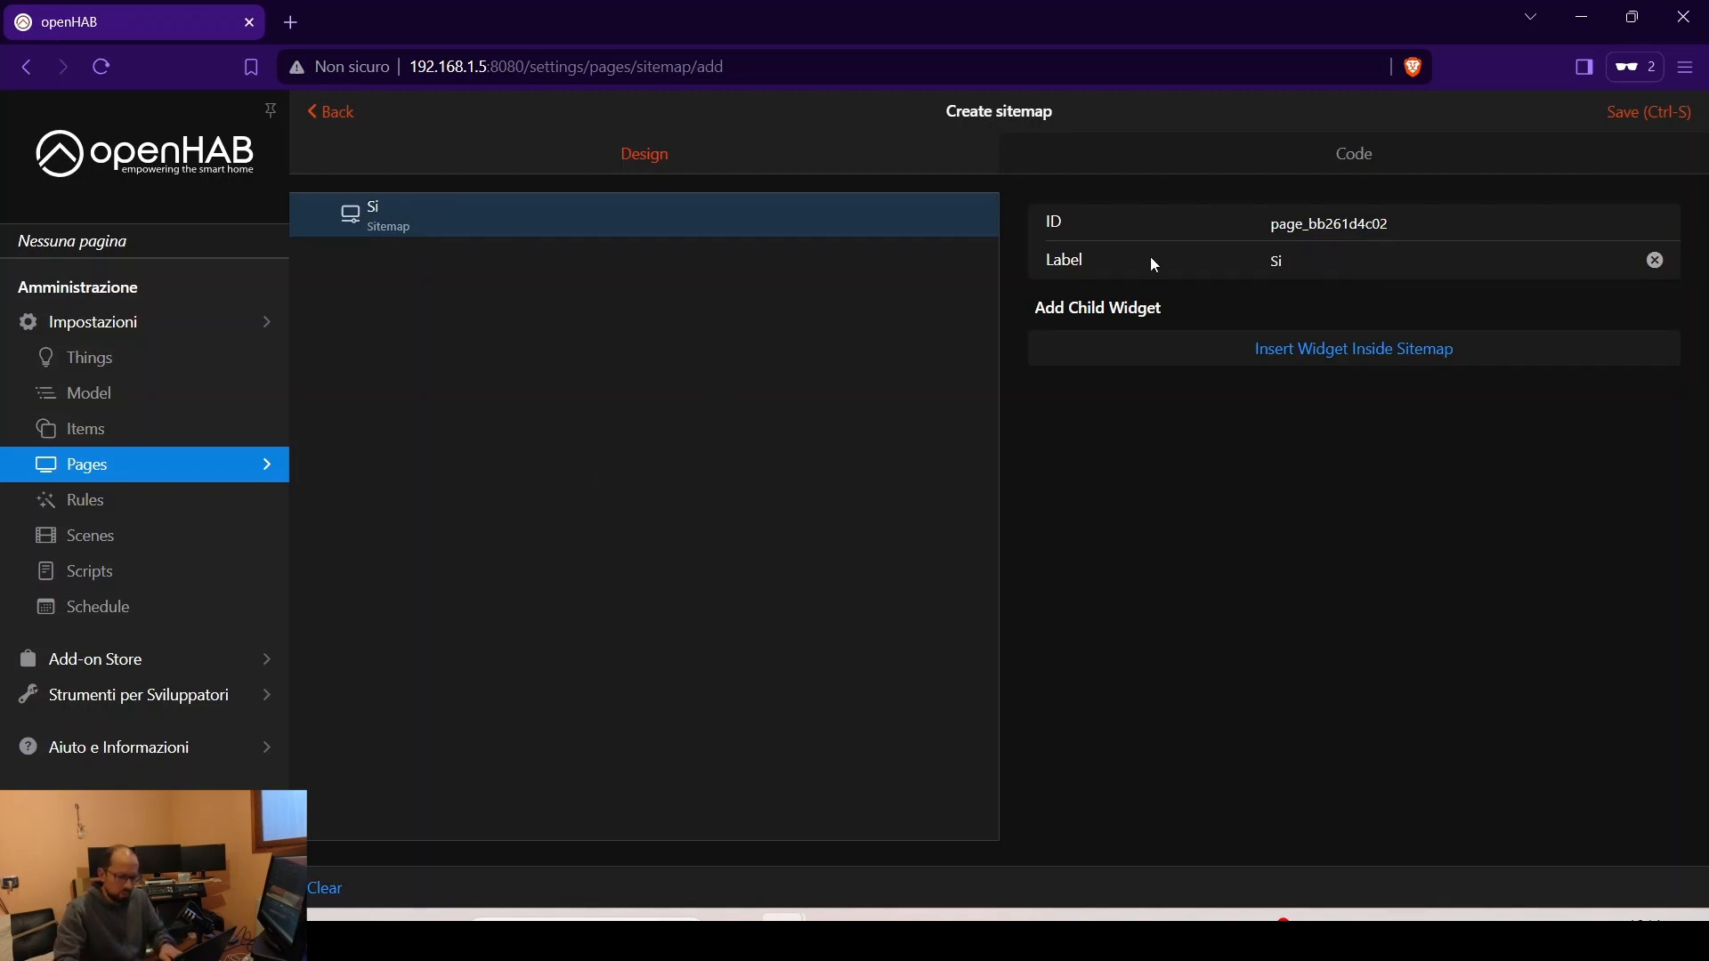
{"action": "type", "text": "TEST UI"}
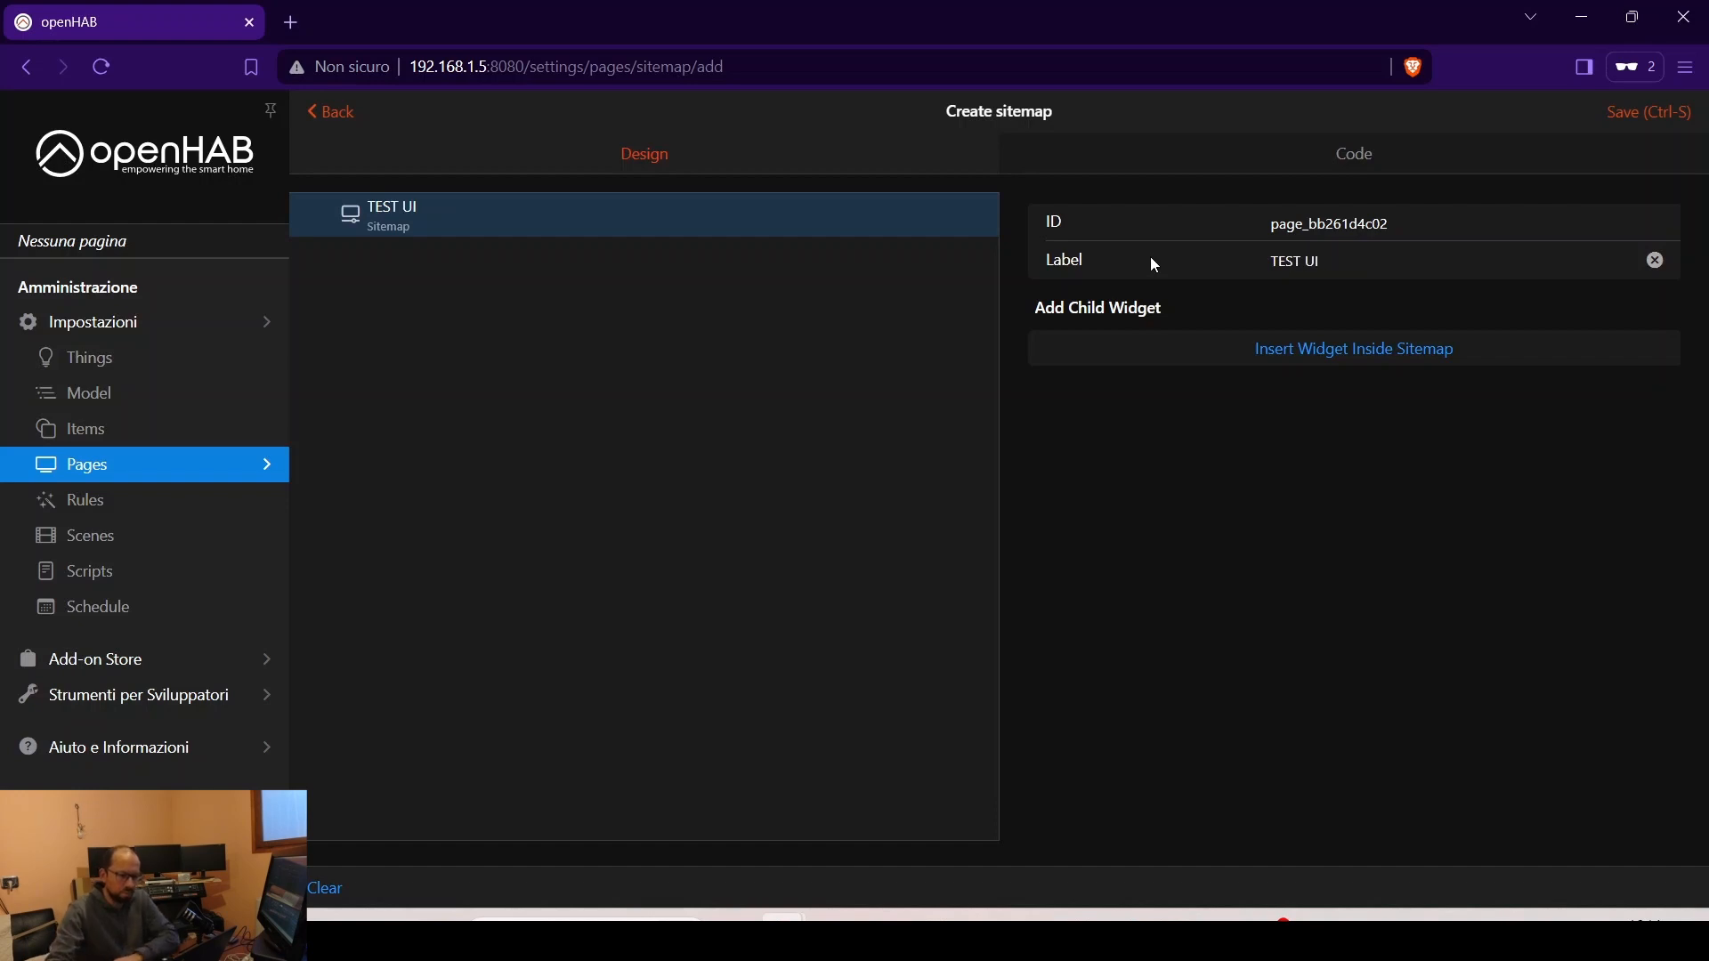
{"action": "key", "text": "ctrl+s"}
- Insert a Text widget inside the TEST UI sitemap, bound to the item test with the temperature icon
{"action": "left_click", "coordinate": [1343, 352]}
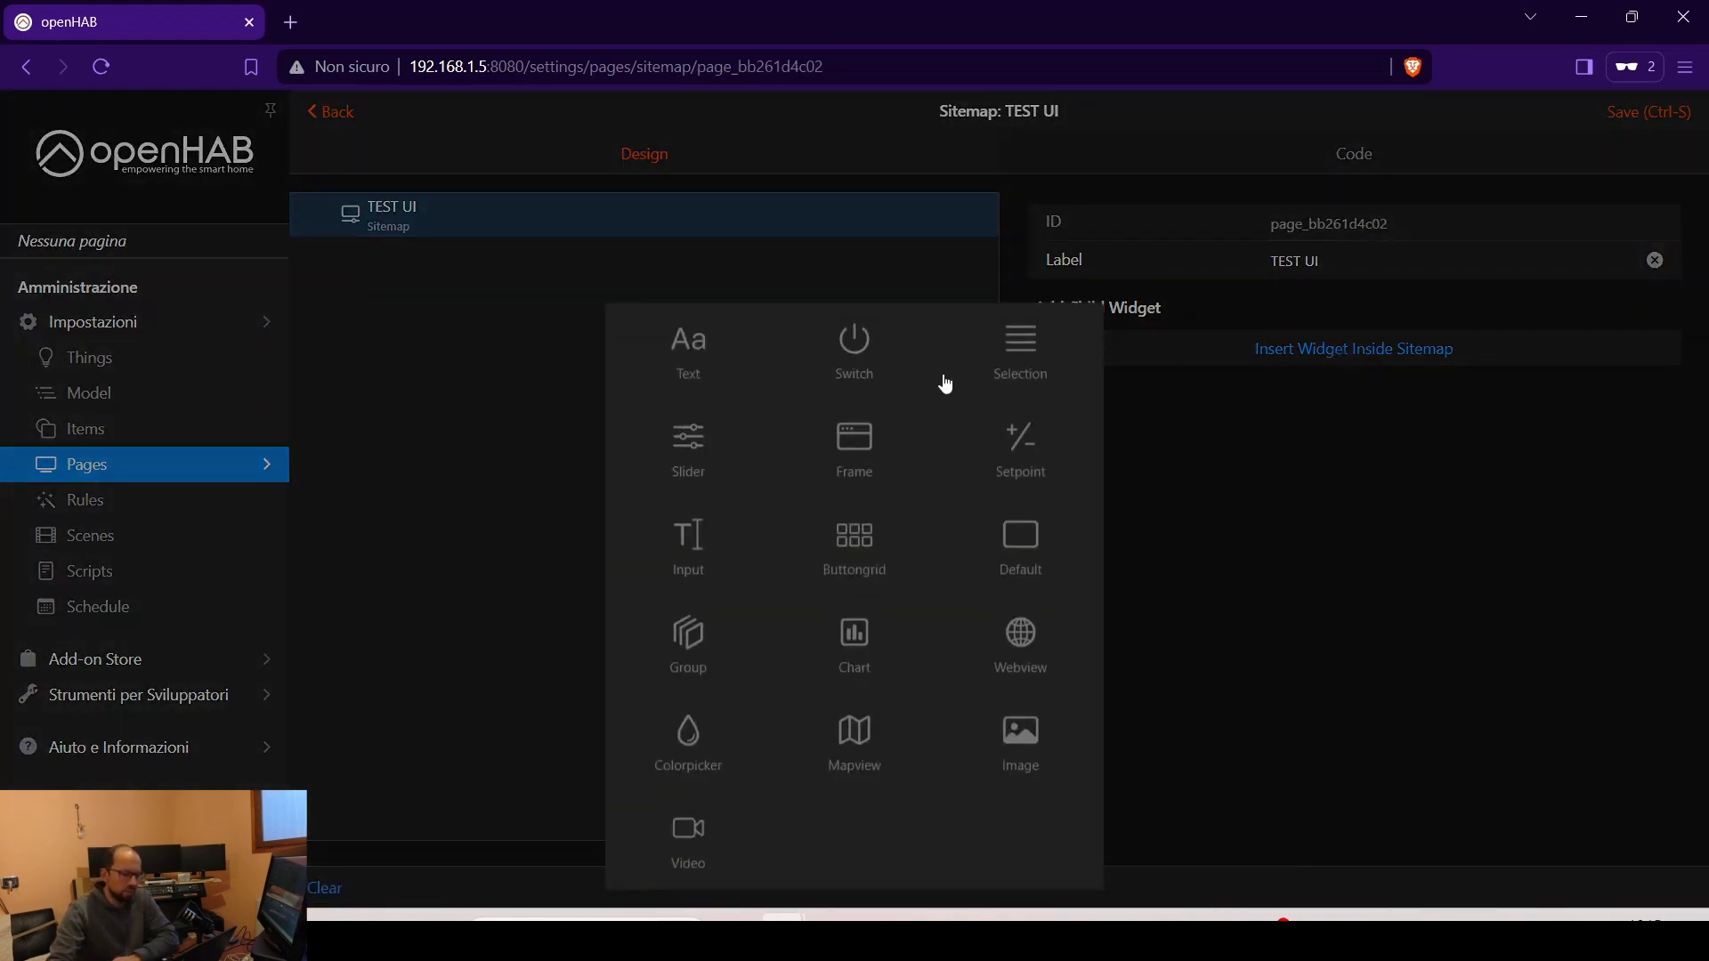
{"action": "left_click", "coordinate": [705, 356]}
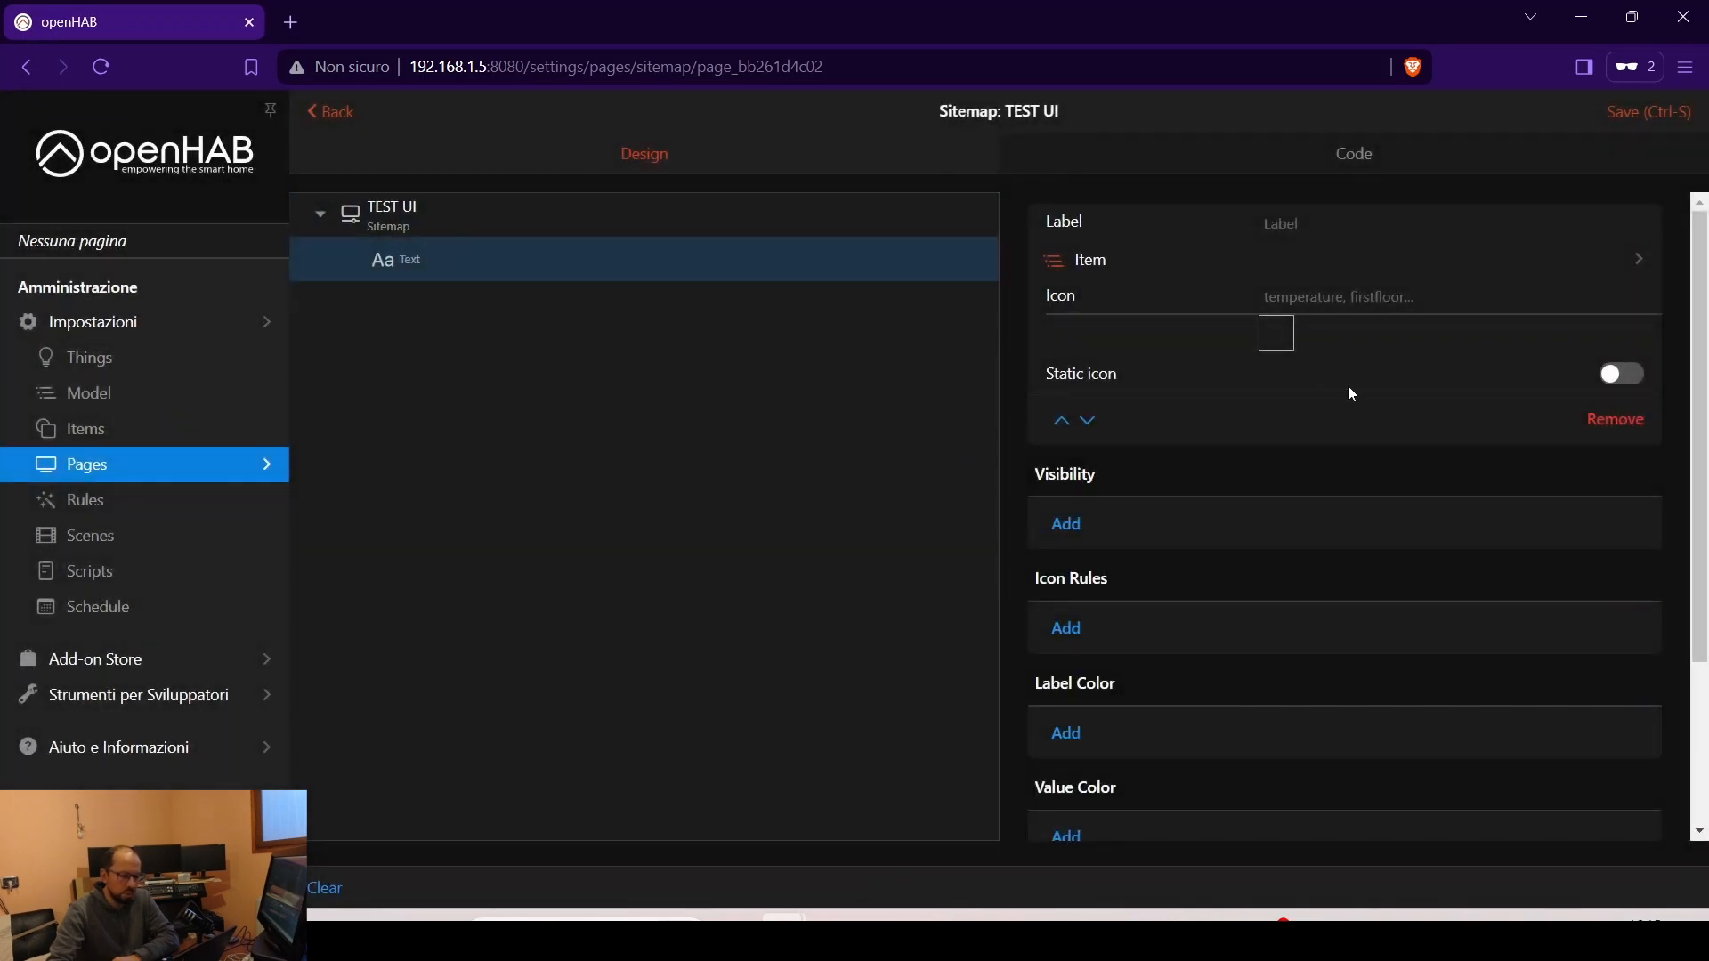
{"action": "left_click", "coordinate": [1135, 263]}
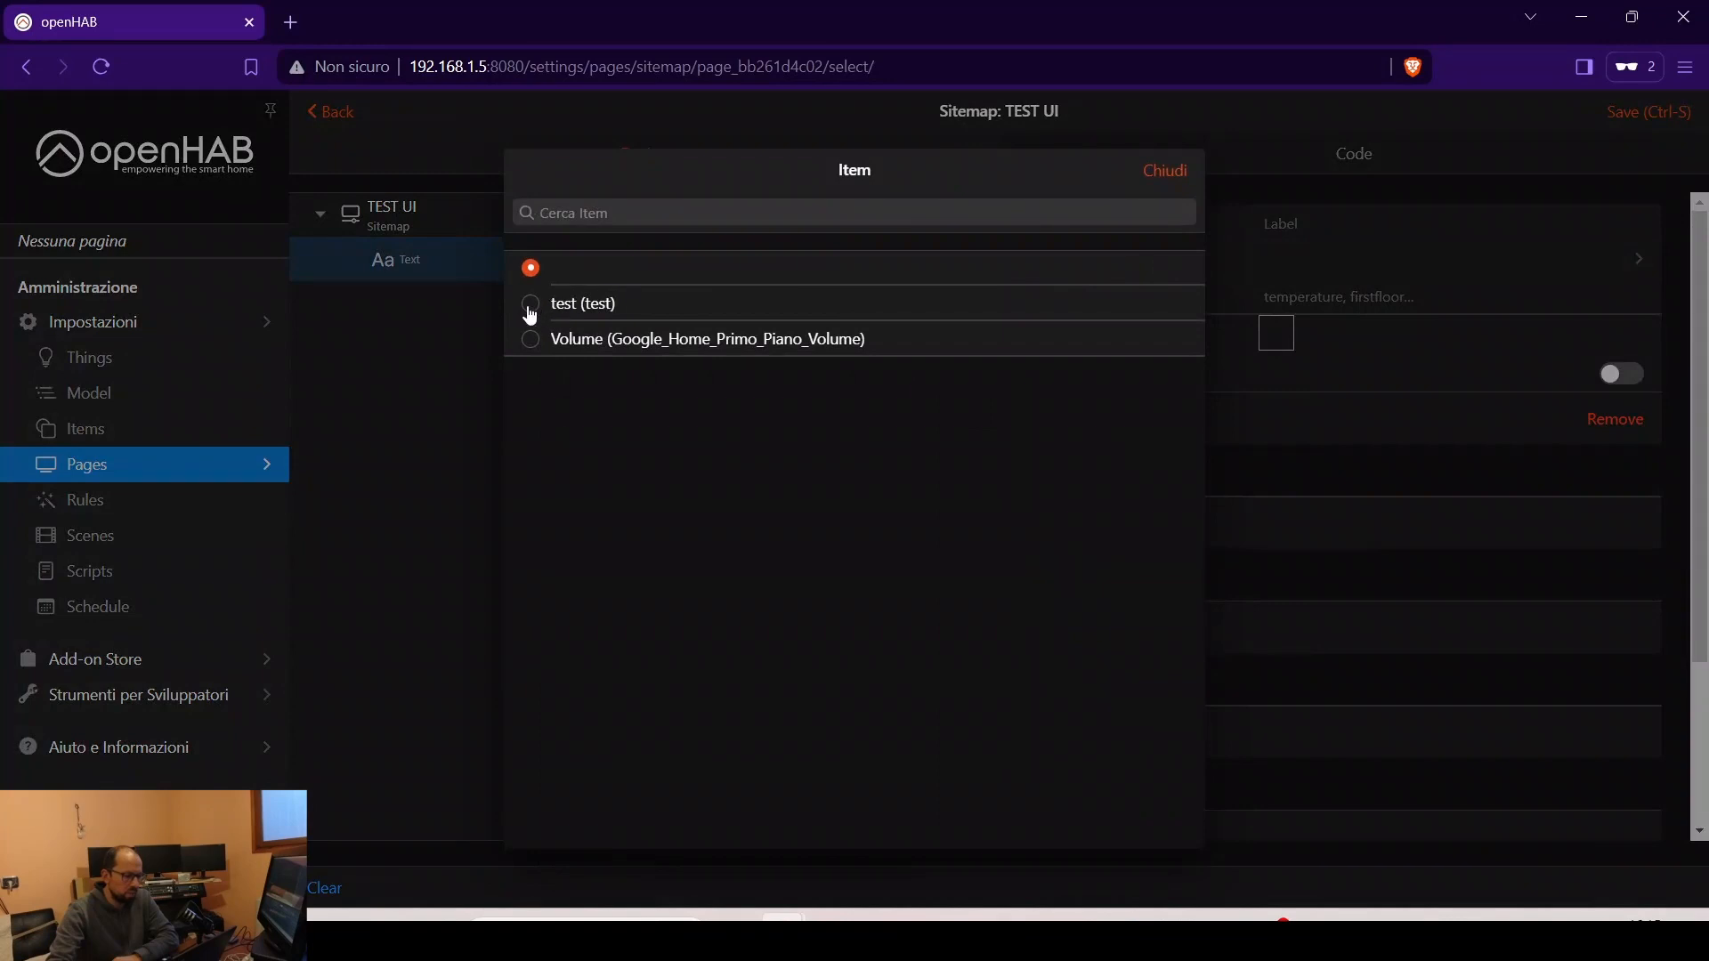
{"action": "left_click", "coordinate": [530, 307]}
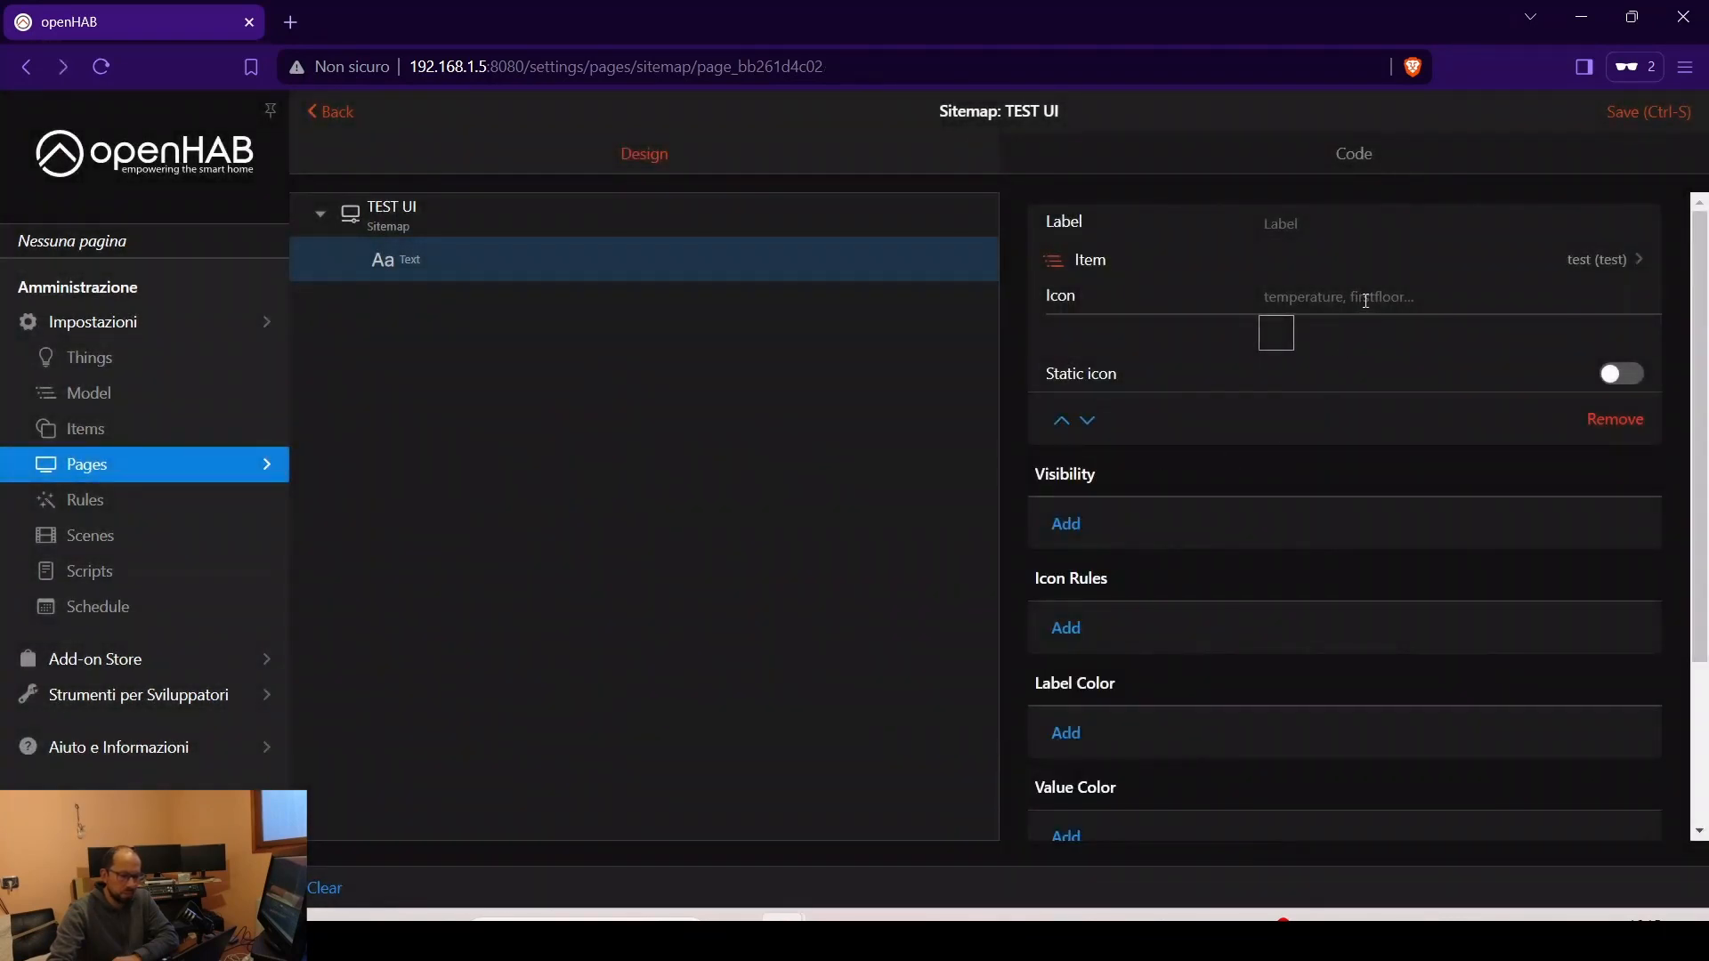
{"action": "left_click", "coordinate": [1366, 301]}
{"action": "type", "text": "tempe"}
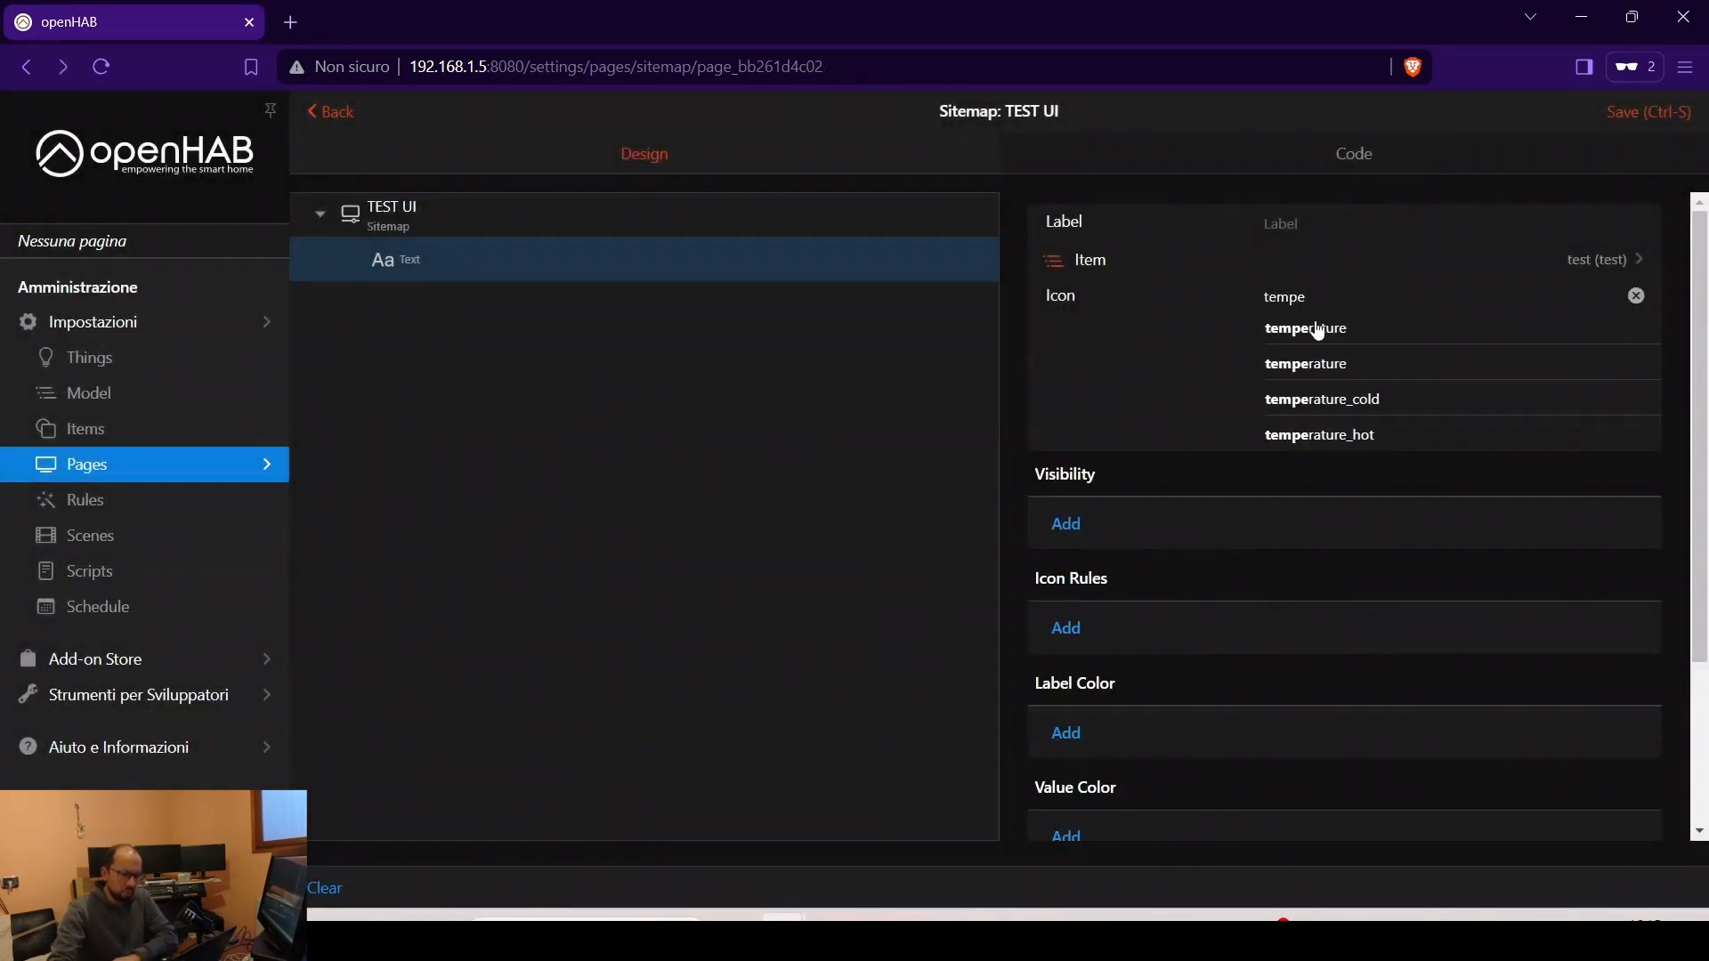
{"action": "left_click", "coordinate": [1327, 328]}
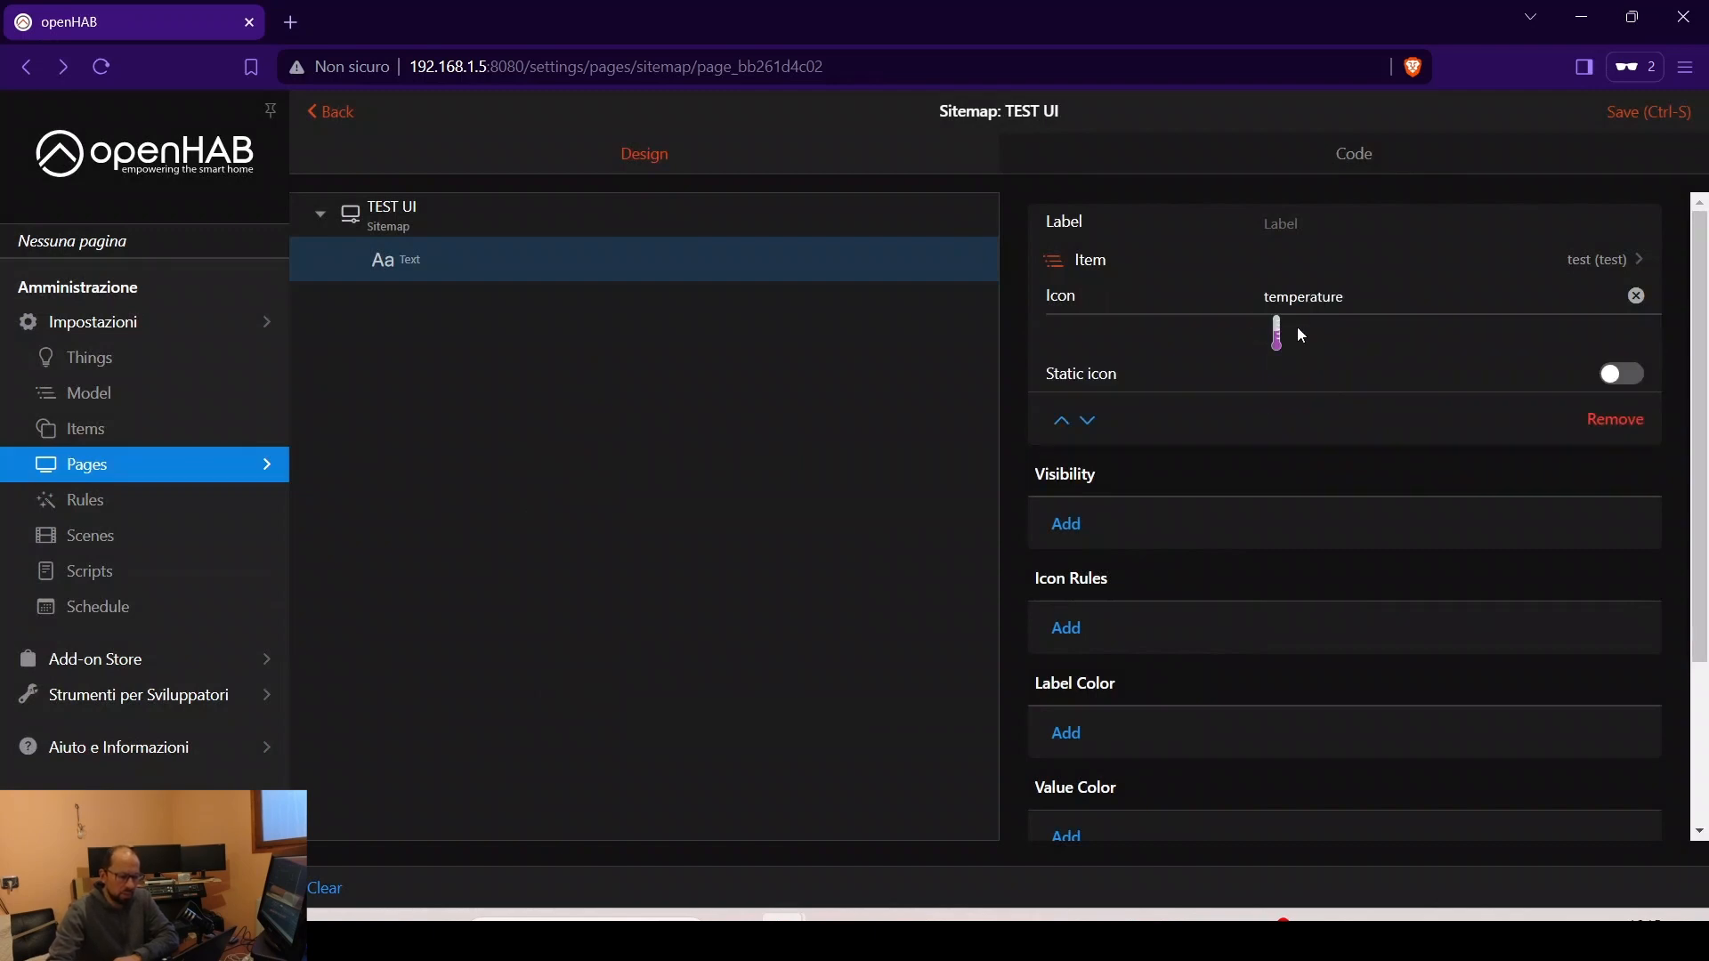
{"action": "scroll", "coordinate": [1296, 328], "scroll_direction": "down", "scroll_amount": 3}
{"action": "scroll", "coordinate": [1296, 328], "scroll_direction": "up", "scroll_amount": 3}
- Insert a Slider widget inside the TEST UI sitemap and bind it to the item Google_Home_Primo_Piano_Volume
{"action": "left_click", "coordinate": [401, 229]}
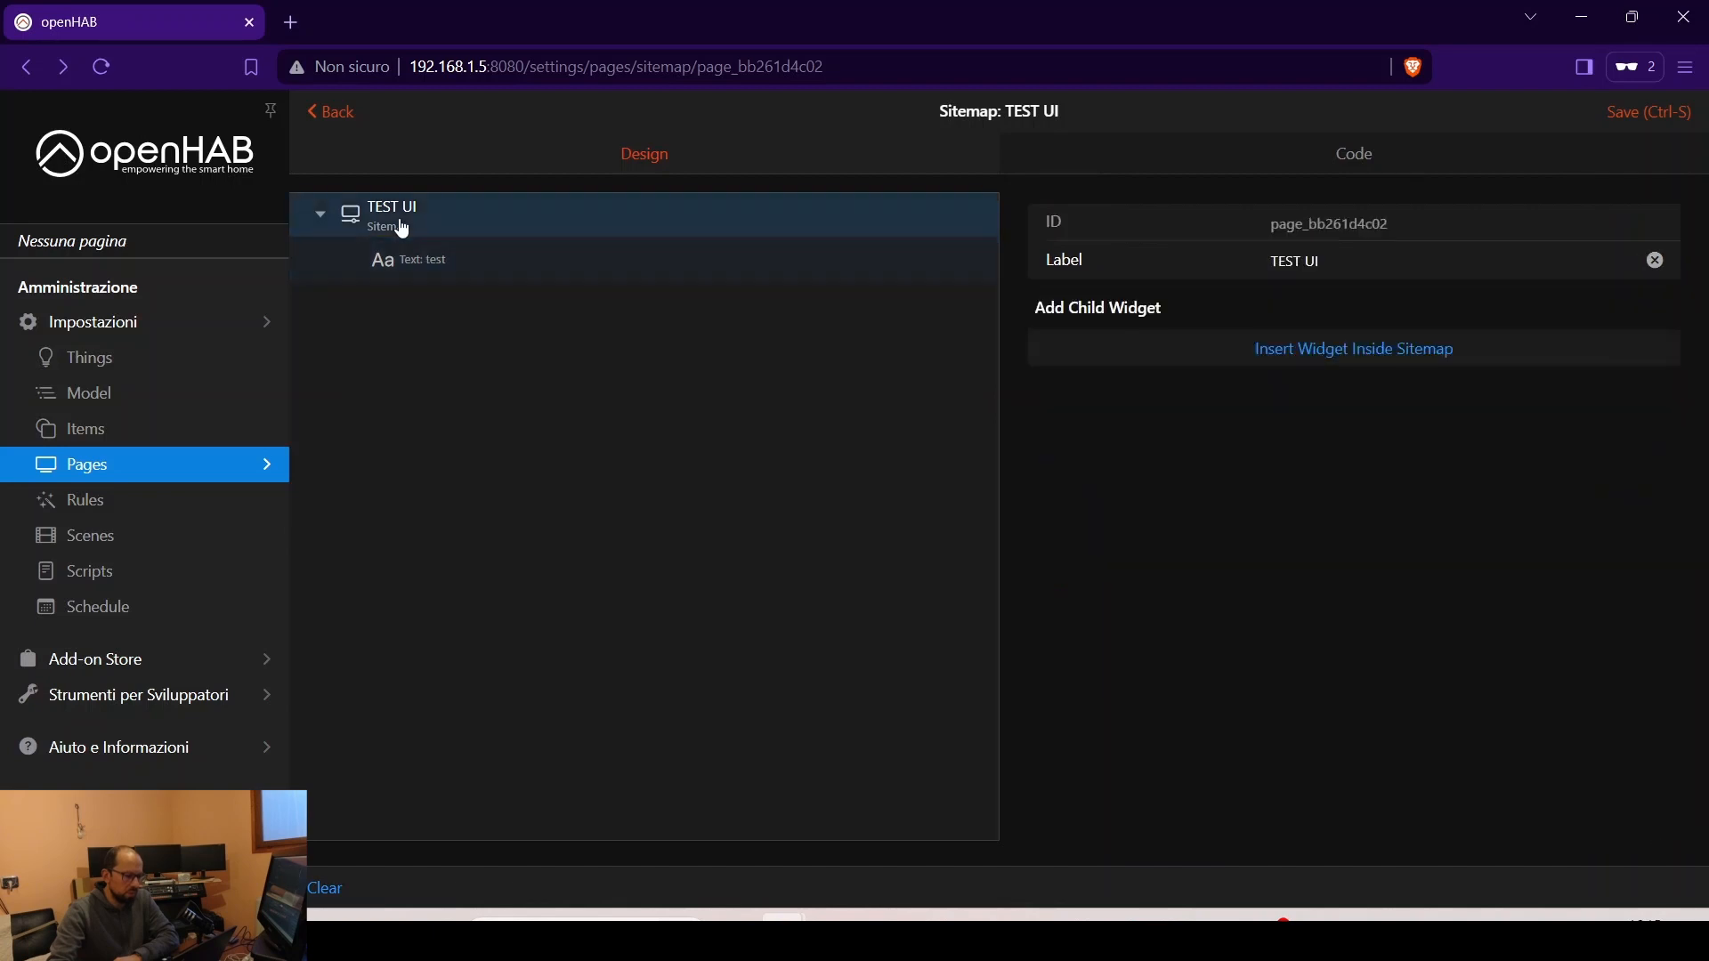
{"action": "left_click", "coordinate": [1410, 354]}
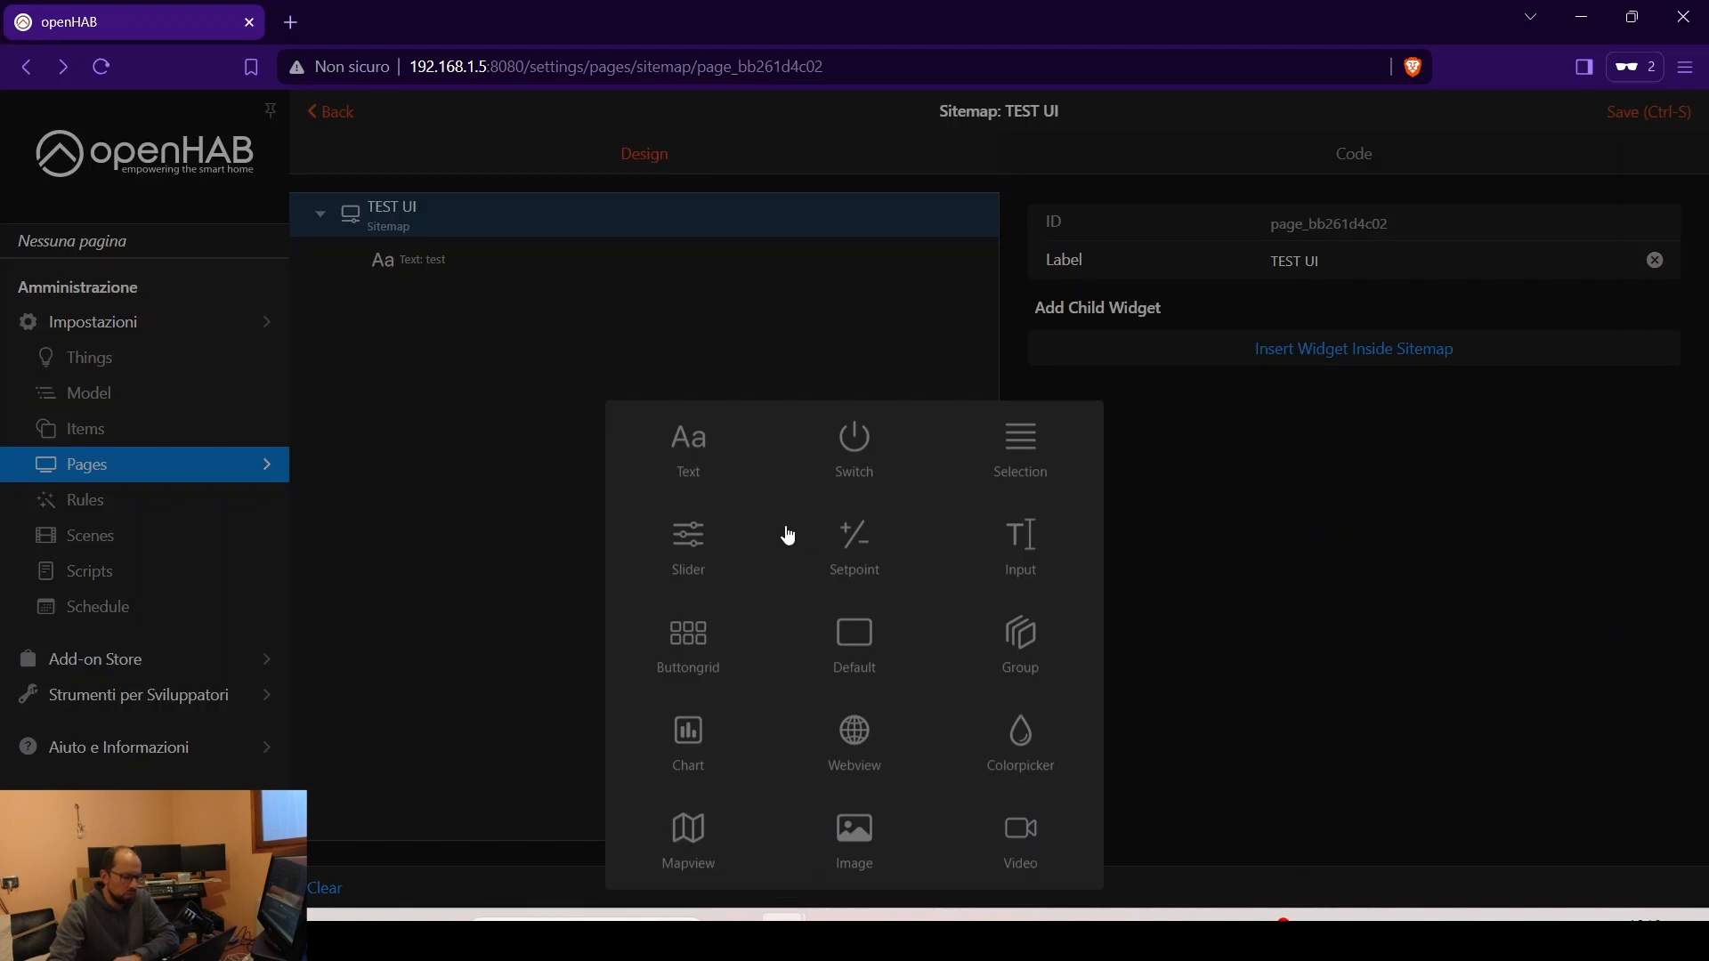
{"action": "left_click", "coordinate": [692, 535]}
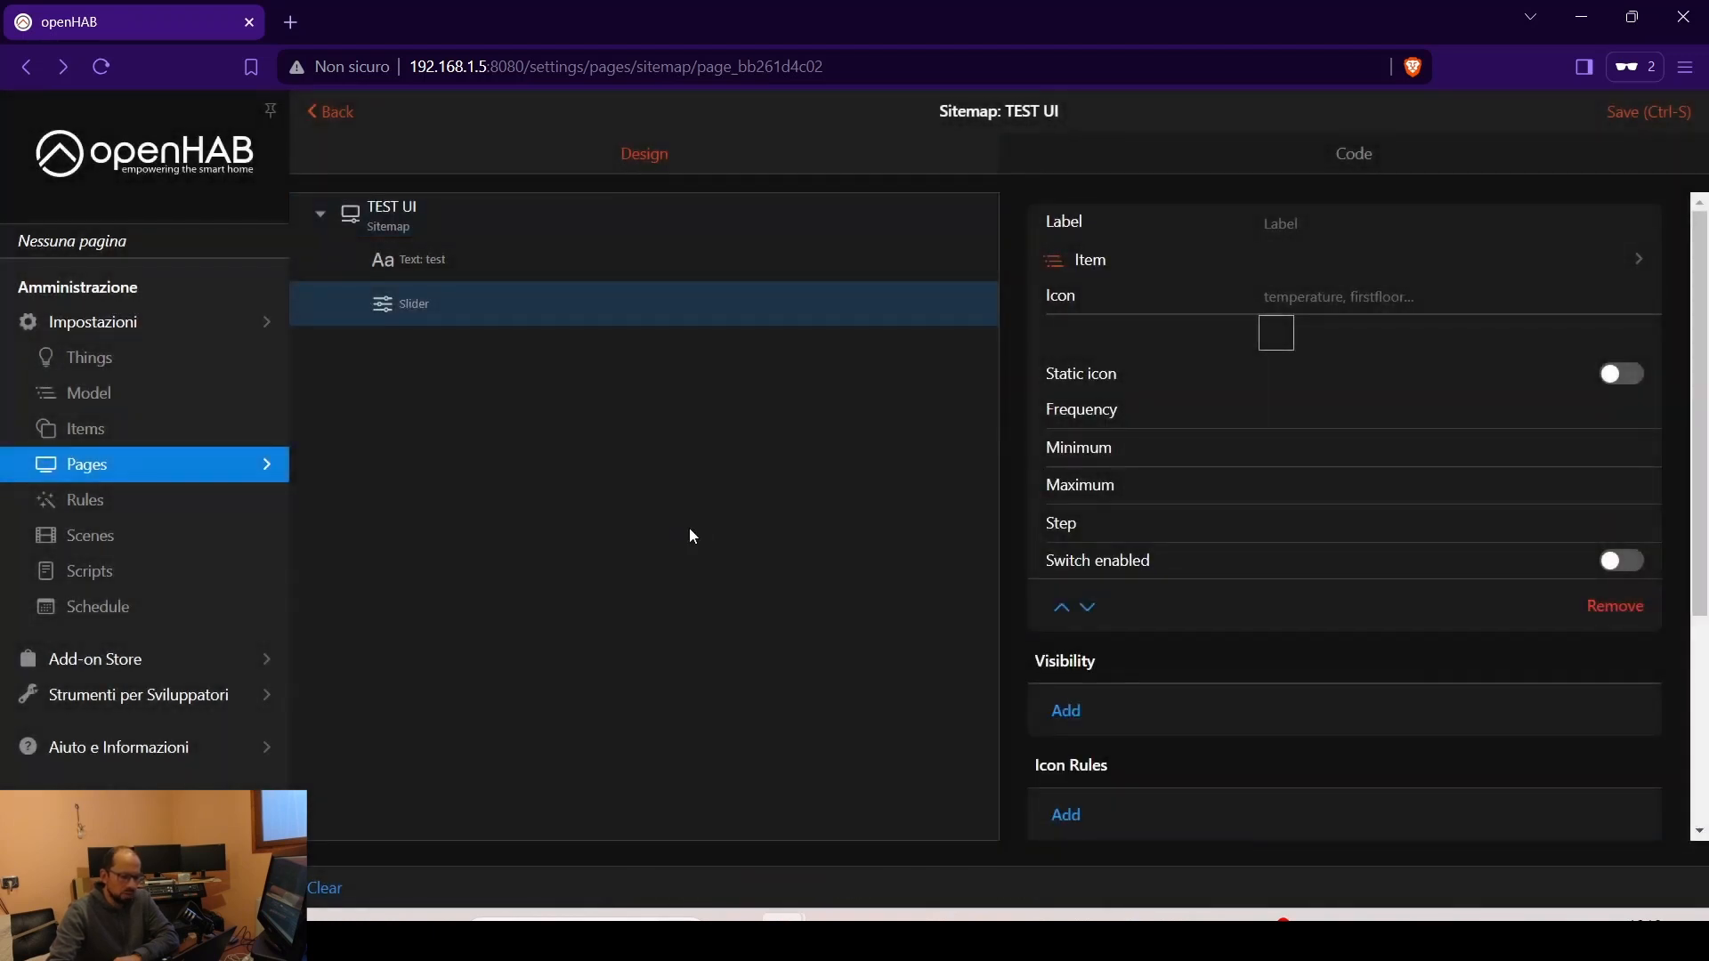
{"action": "left_click", "coordinate": [1291, 258]}
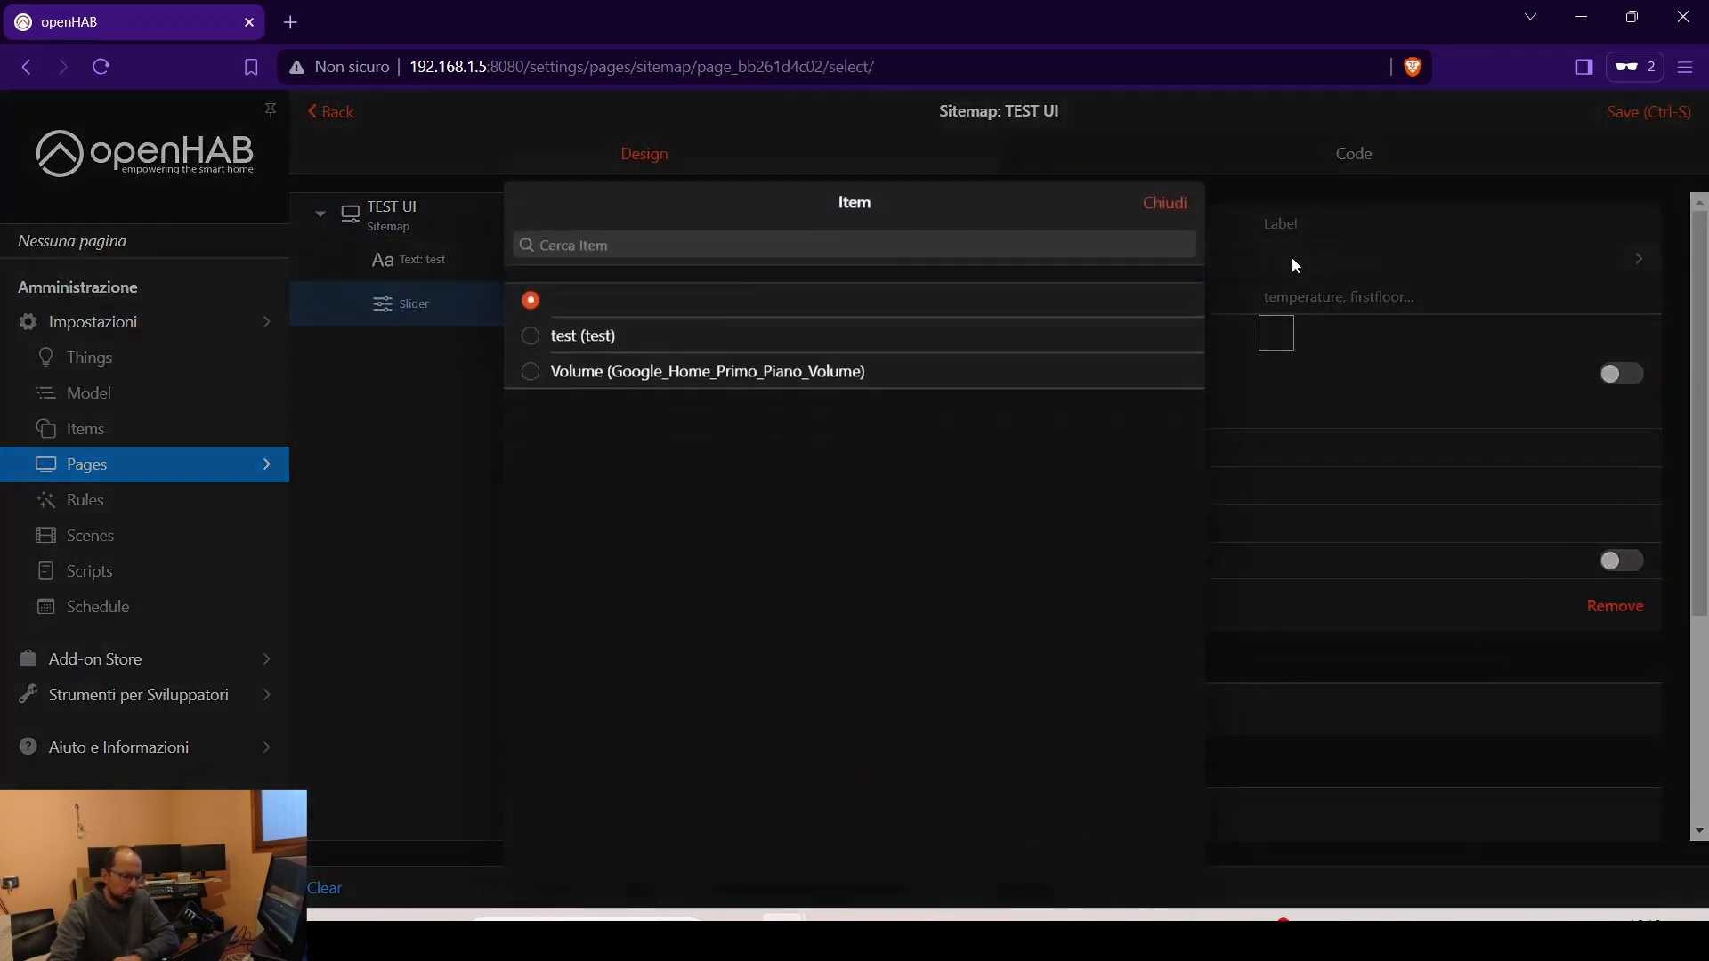
{"action": "left_click", "coordinate": [529, 339]}
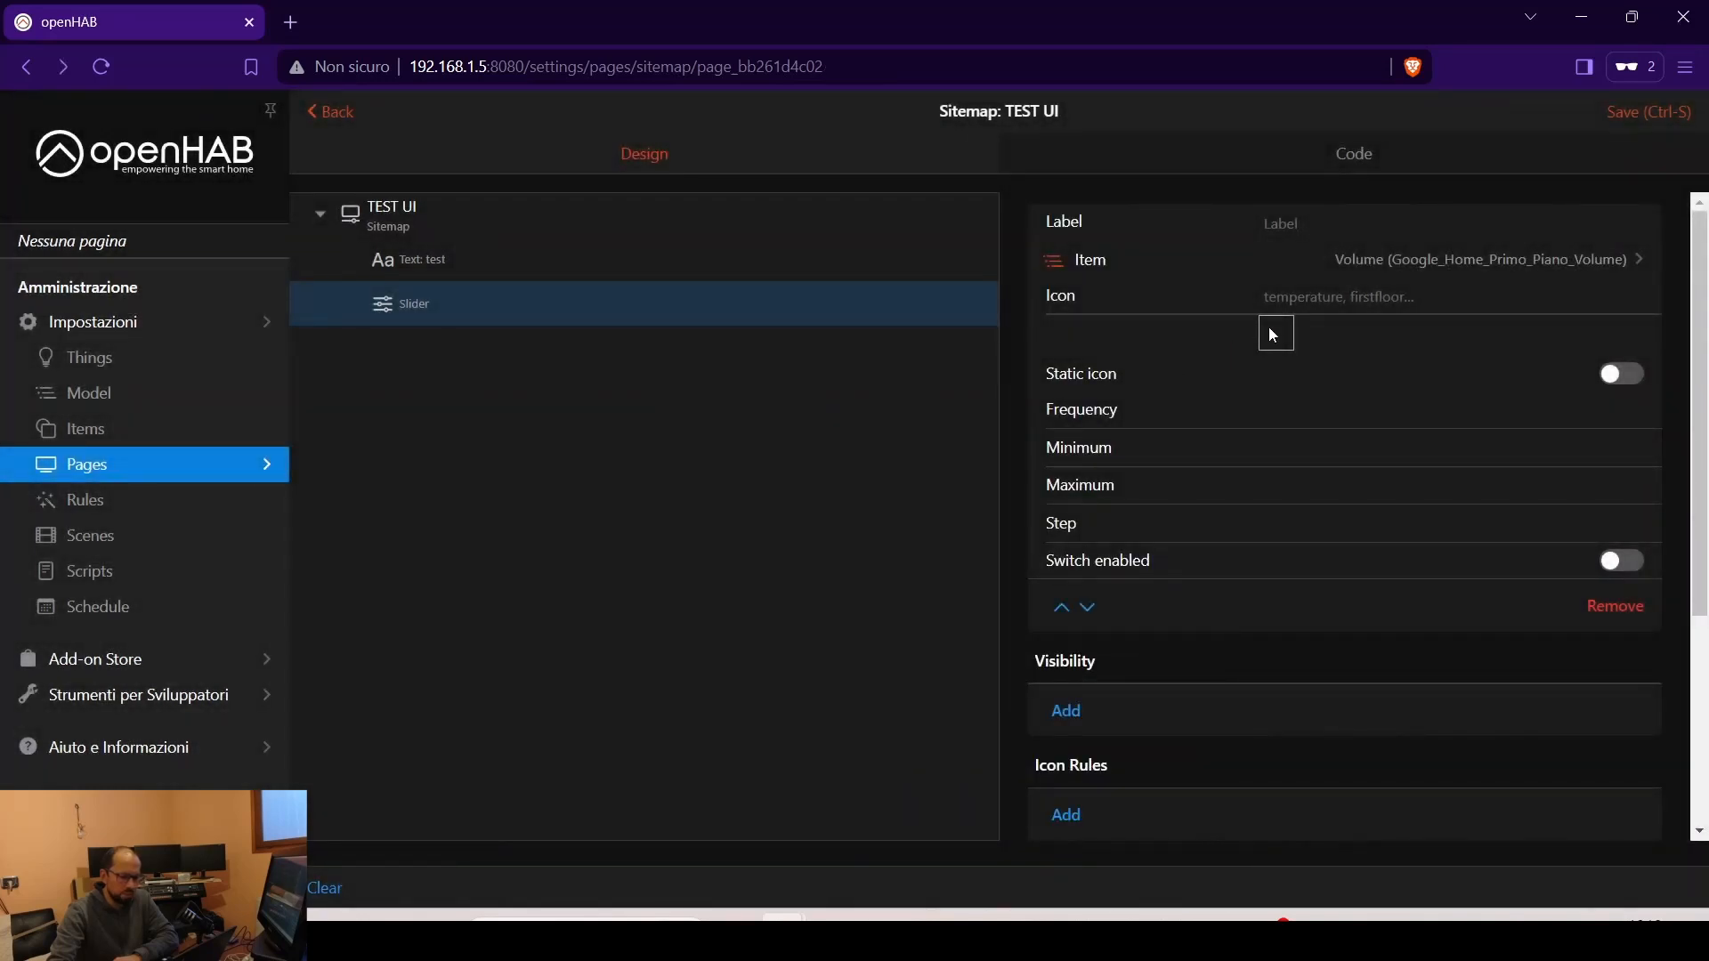
- Label the slider Volume GH and give it the soundvolume icon
{"action": "left_click", "coordinate": [1285, 224]}
{"action": "type", "text": "Volu"}
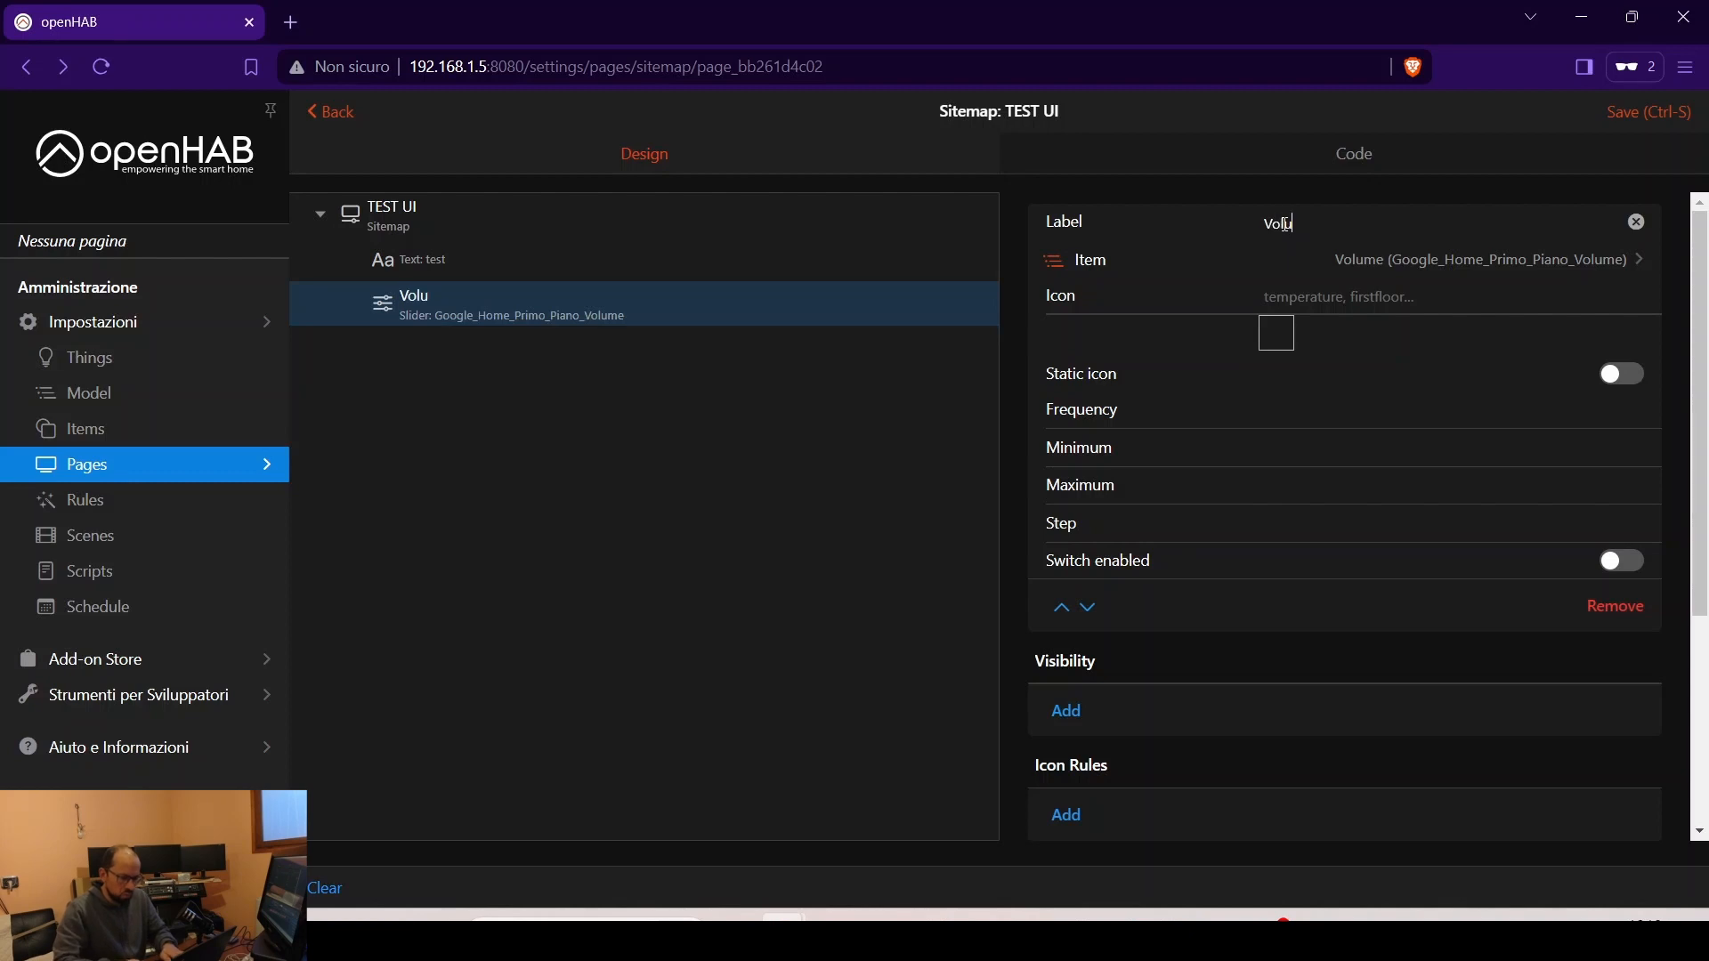
{"action": "type", "text": "me GH"}
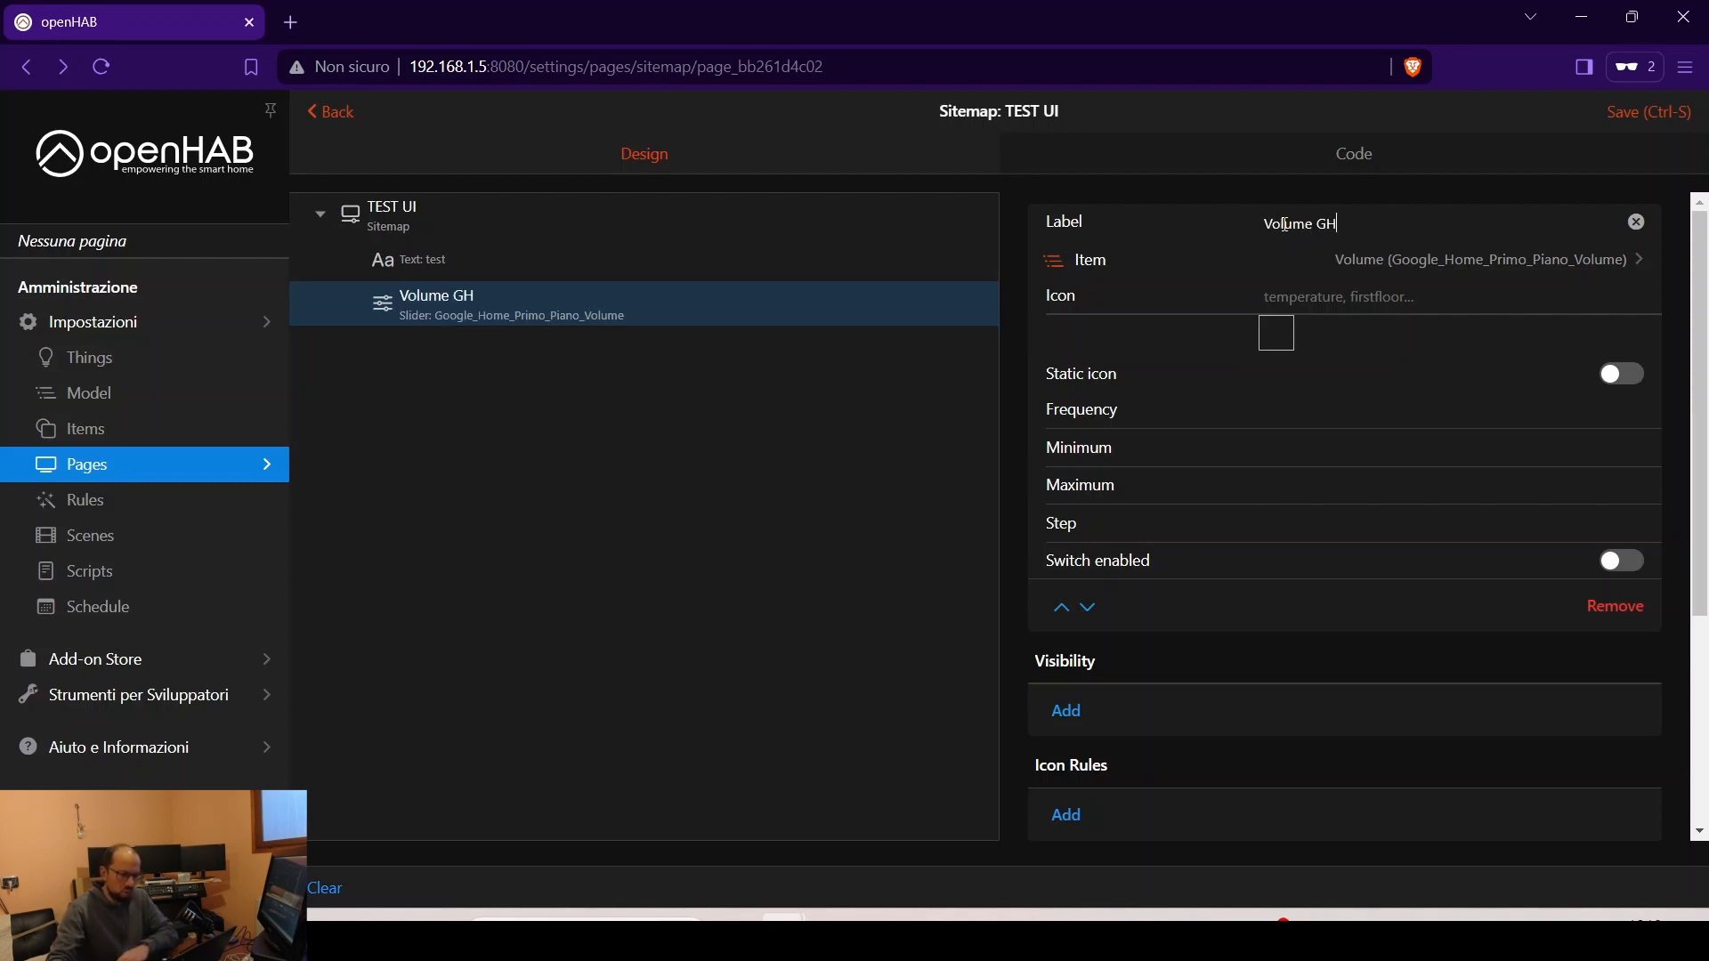
{"action": "left_click", "coordinate": [1328, 296]}
{"action": "type", "text": "volu"}
{"action": "left_click", "coordinate": [1316, 328]}
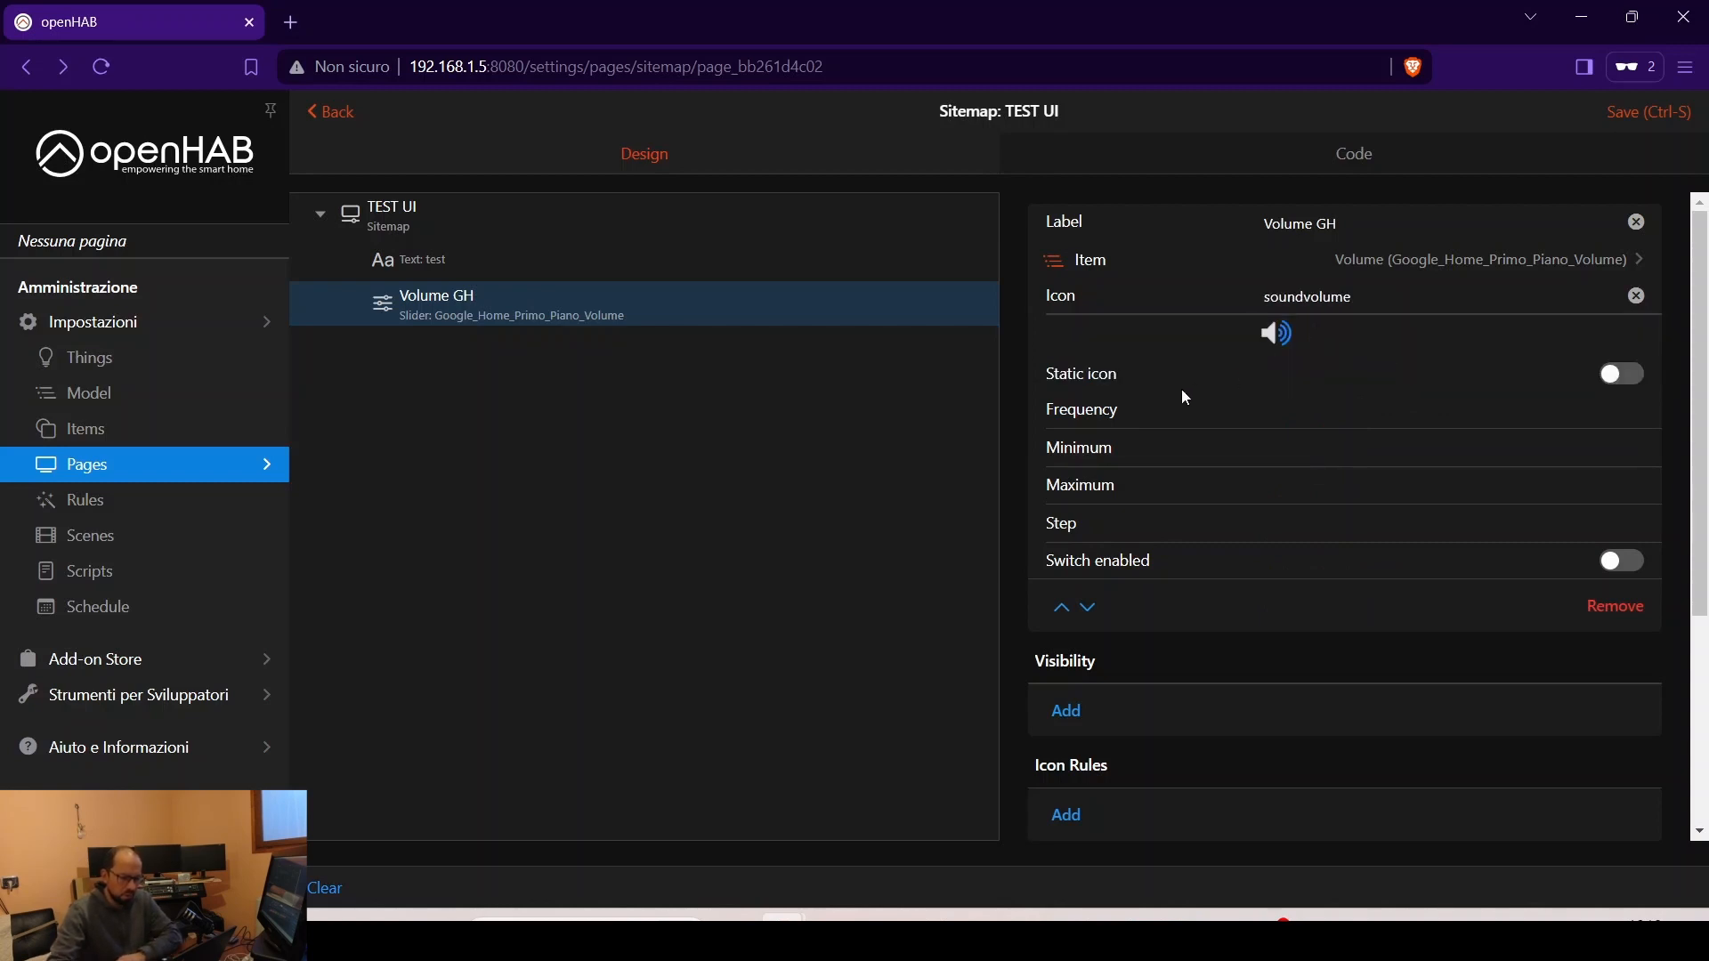
- Set the Volume GH slider's minimum to 0, maximum to 100 and step to 10
{"action": "left_click", "coordinate": [1589, 451]}
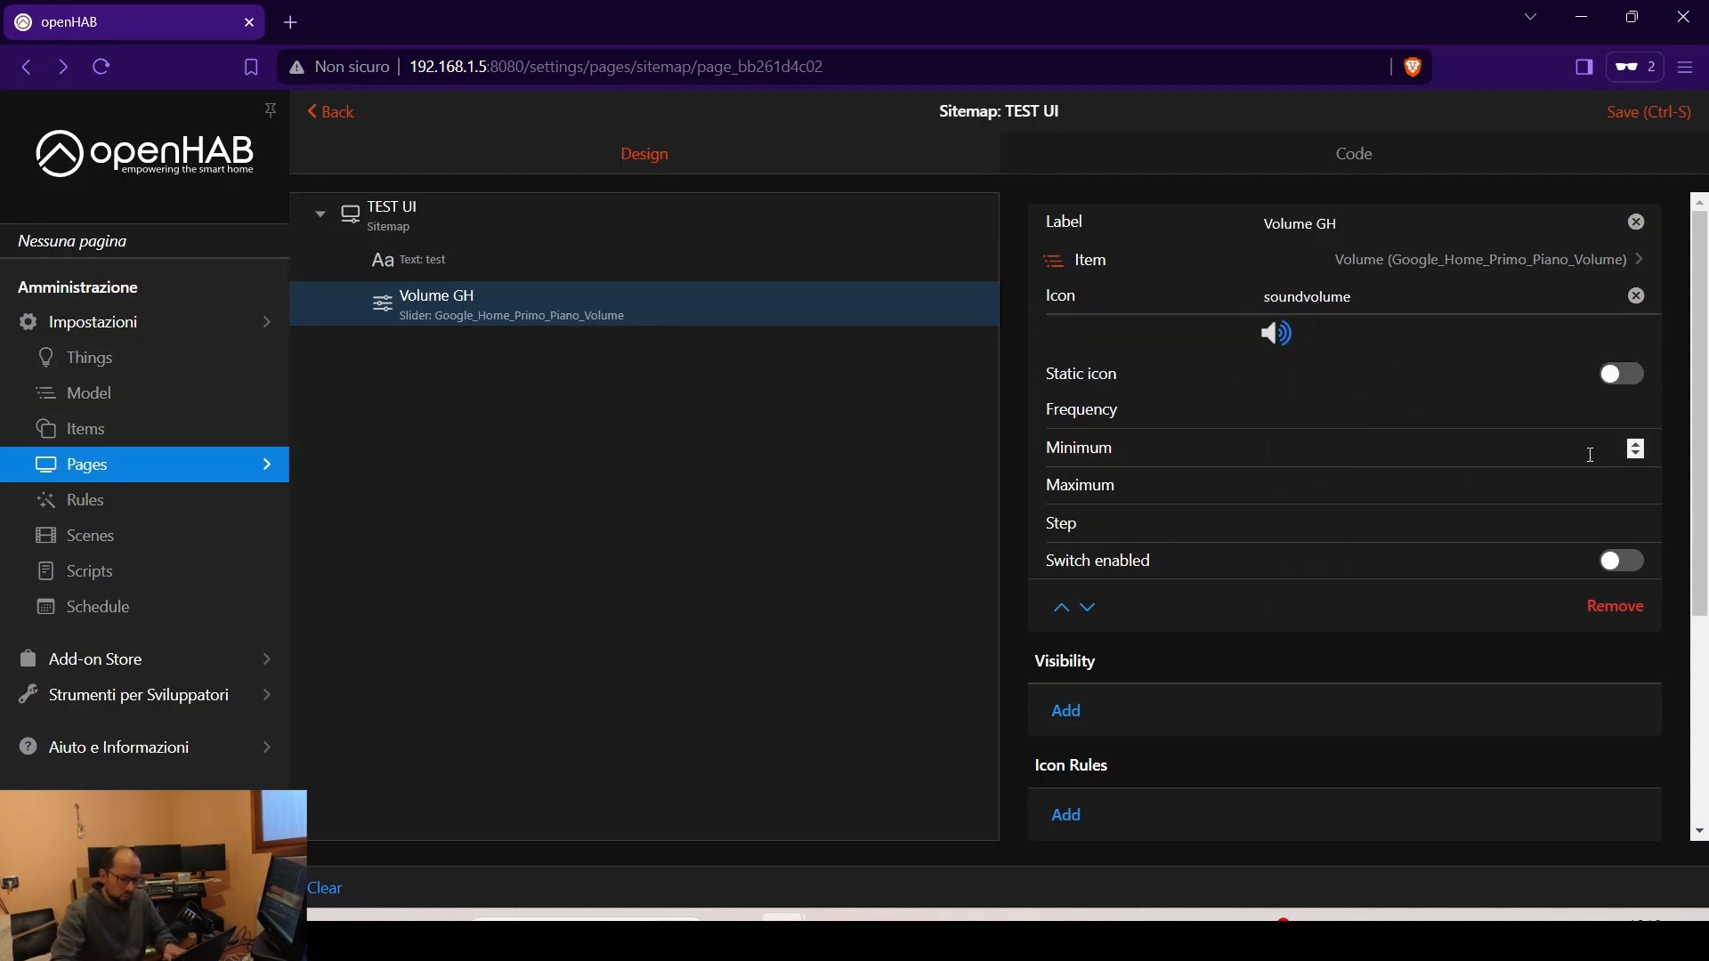
{"action": "type", "text": "0"}
{"action": "left_click", "coordinate": [1460, 485]}
{"action": "type", "text": "100"}
{"action": "left_click", "coordinate": [1451, 525]}
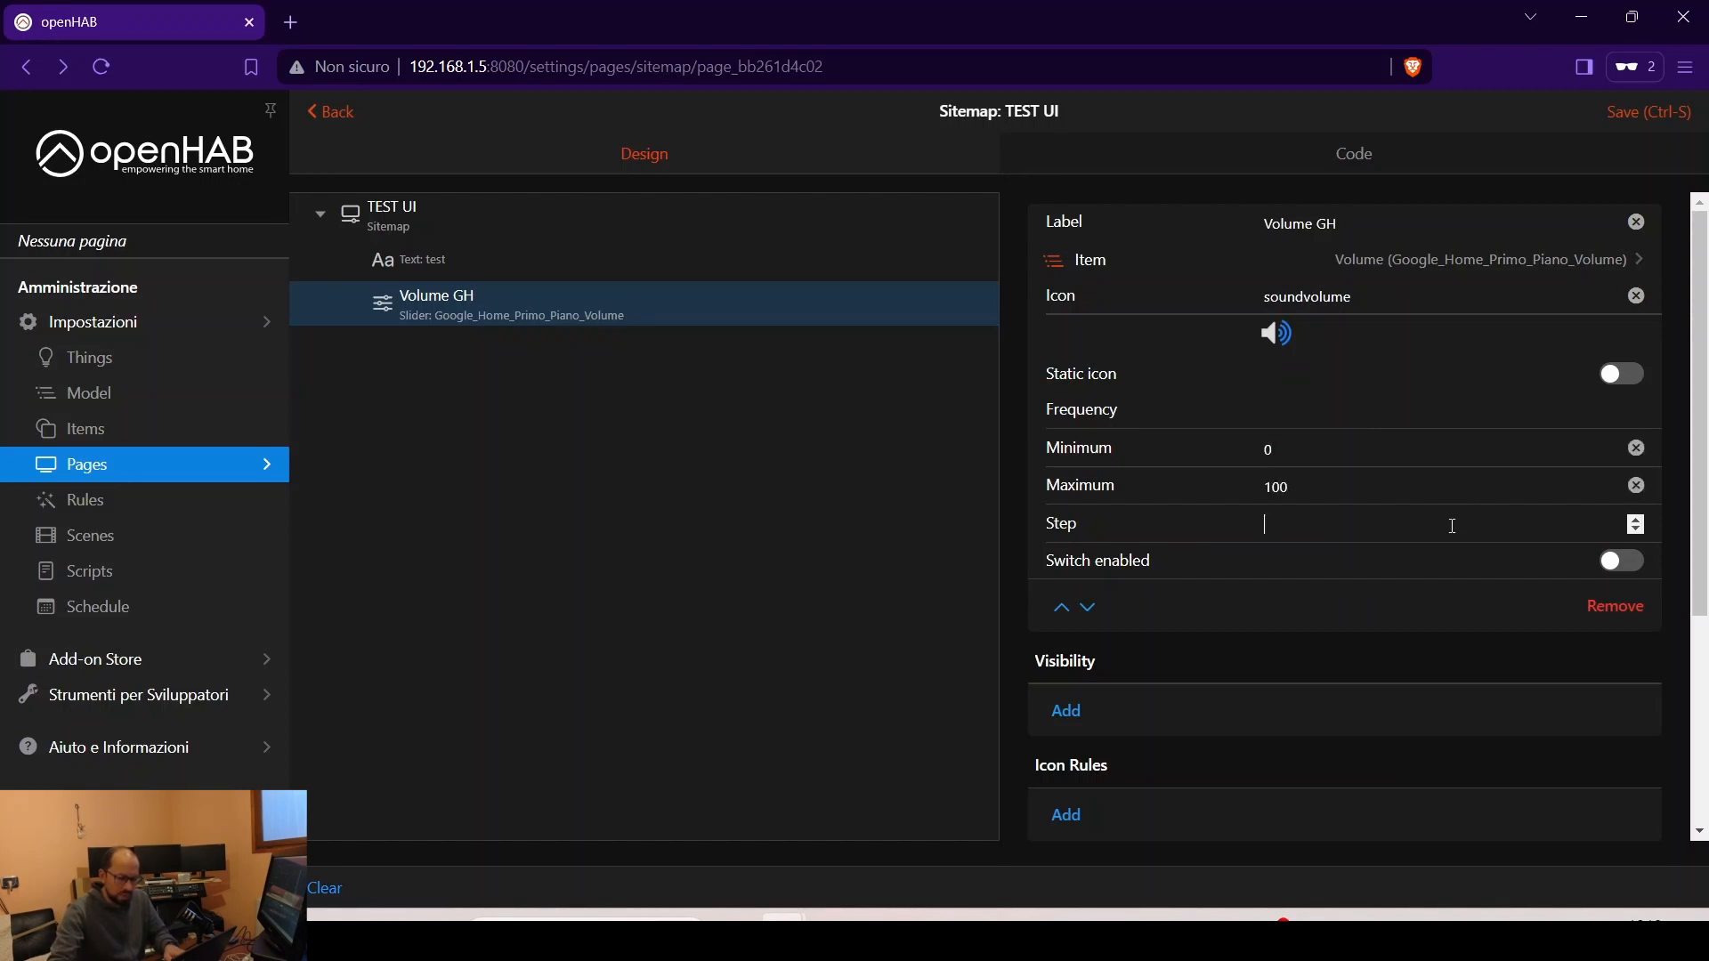
{"action": "type", "text": "10"}
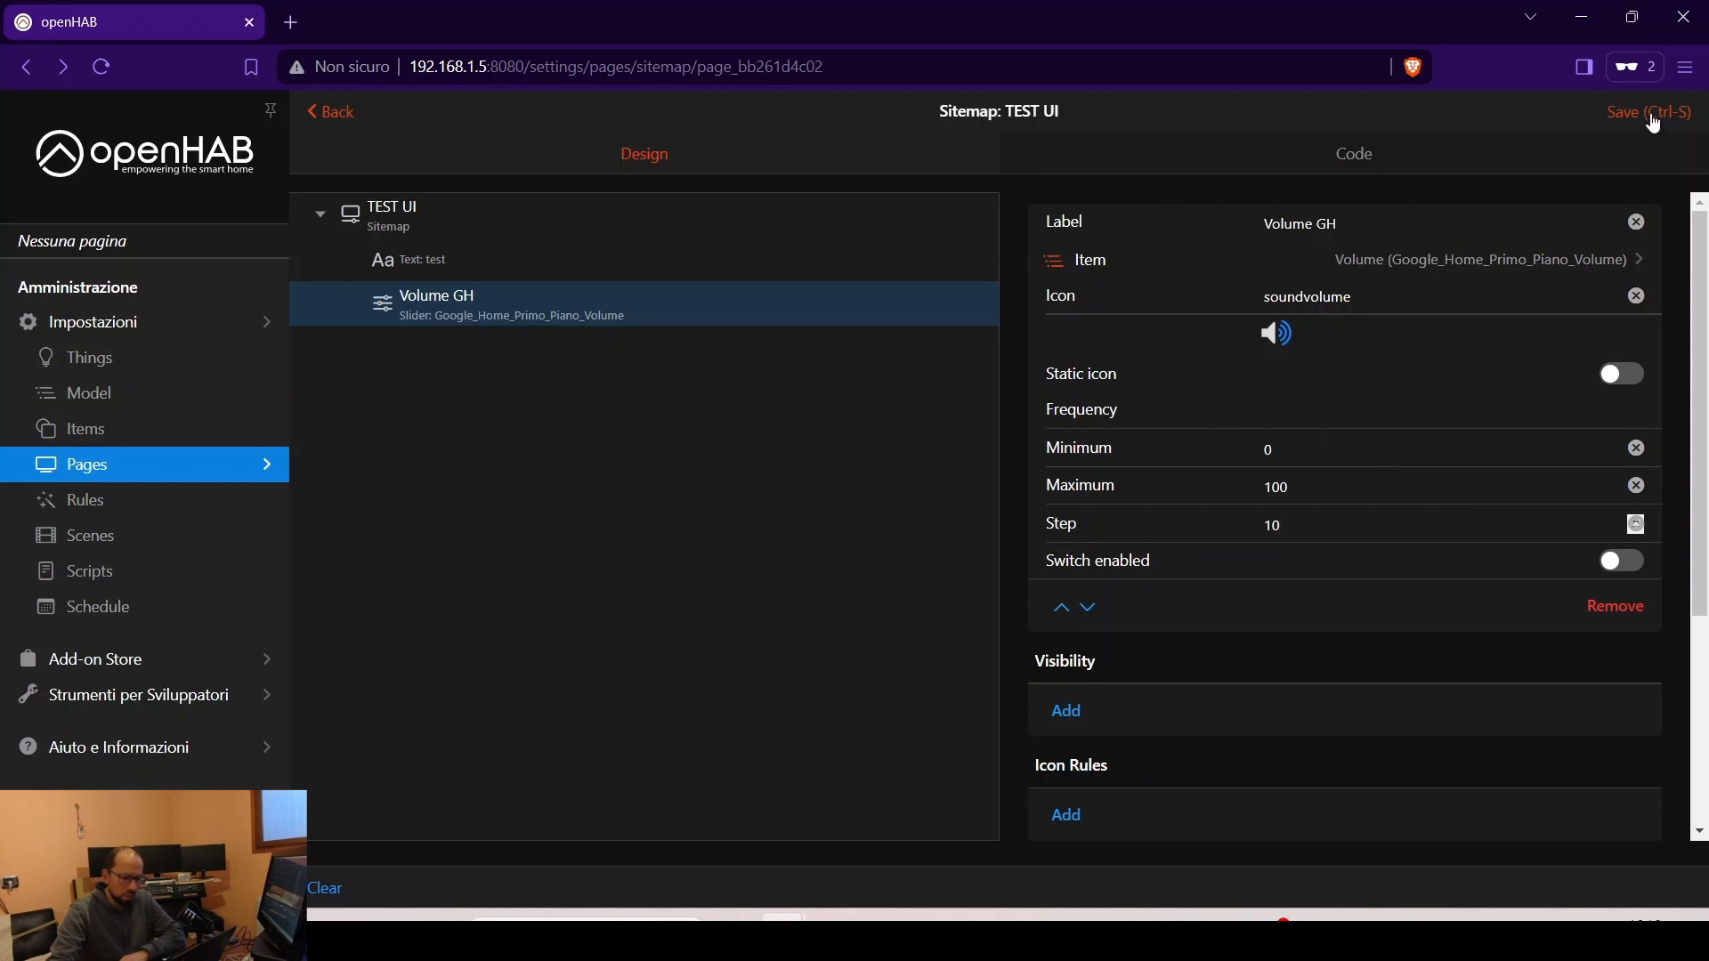
- Label the Text widget Temperatura and save the sitemap
{"action": "left_click", "coordinate": [513, 259]}
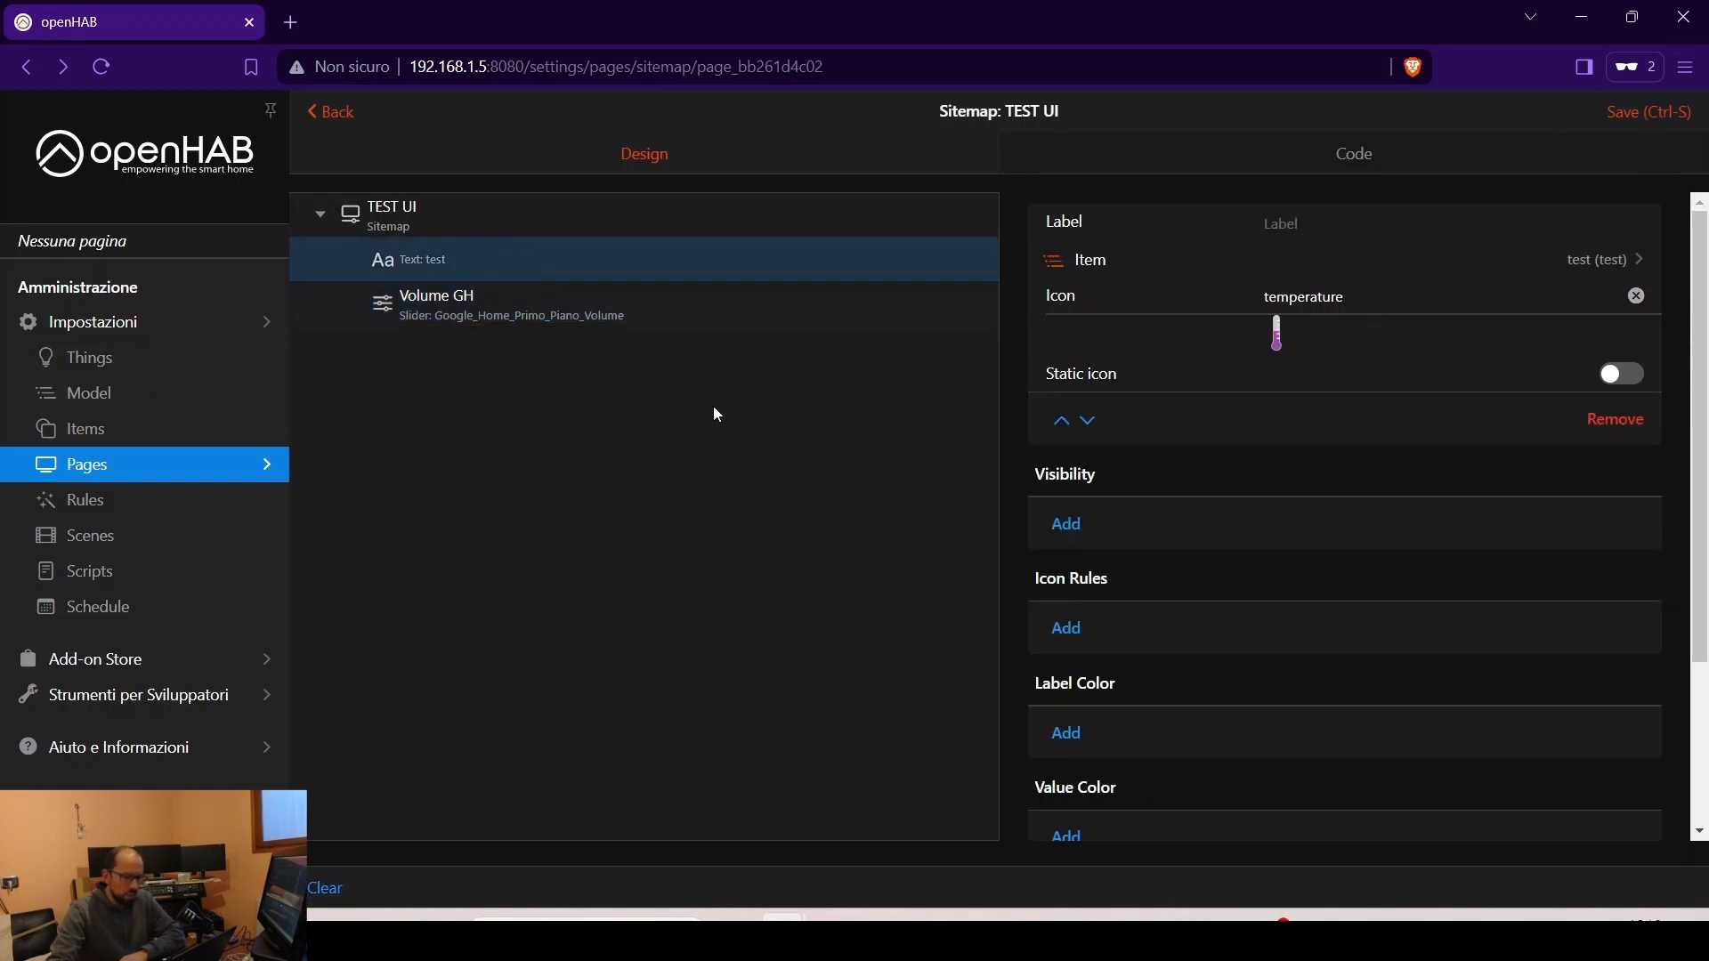
{"action": "left_click", "coordinate": [1304, 223]}
{"action": "type", "text": "Temperatura"}
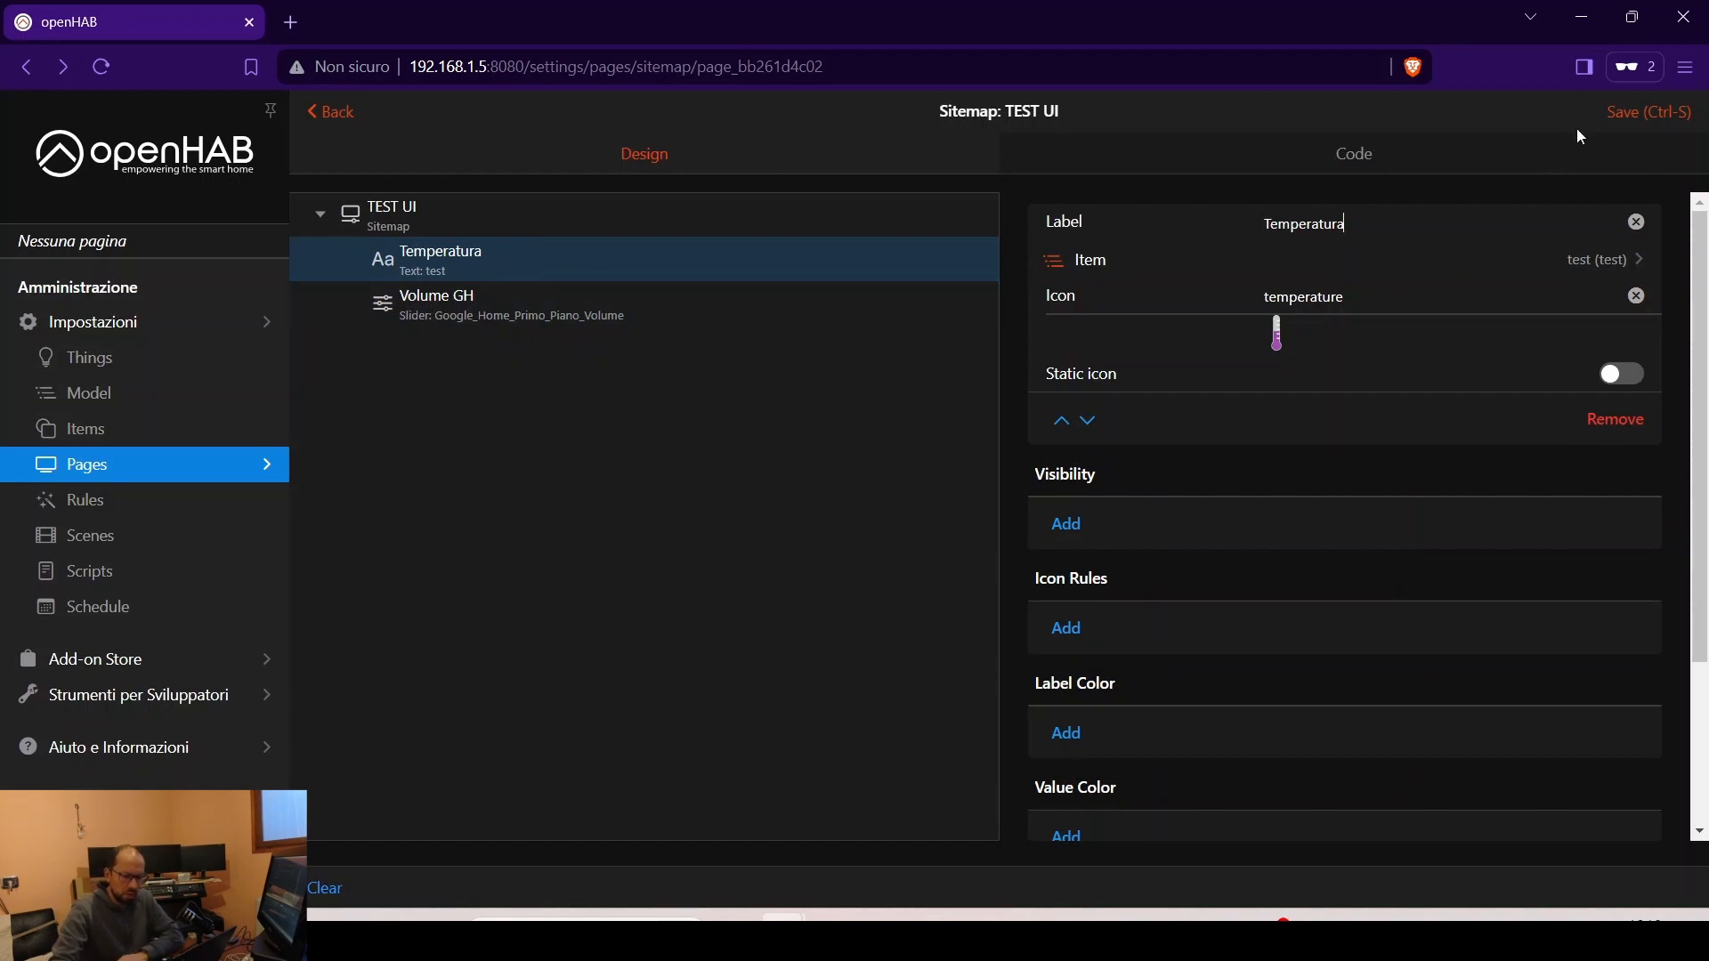
{"action": "left_click", "coordinate": [1633, 113]}
- Open Basic UI from the overview page's other apps and view the TEST UI sitemap
{"action": "left_click", "coordinate": [216, 152]}
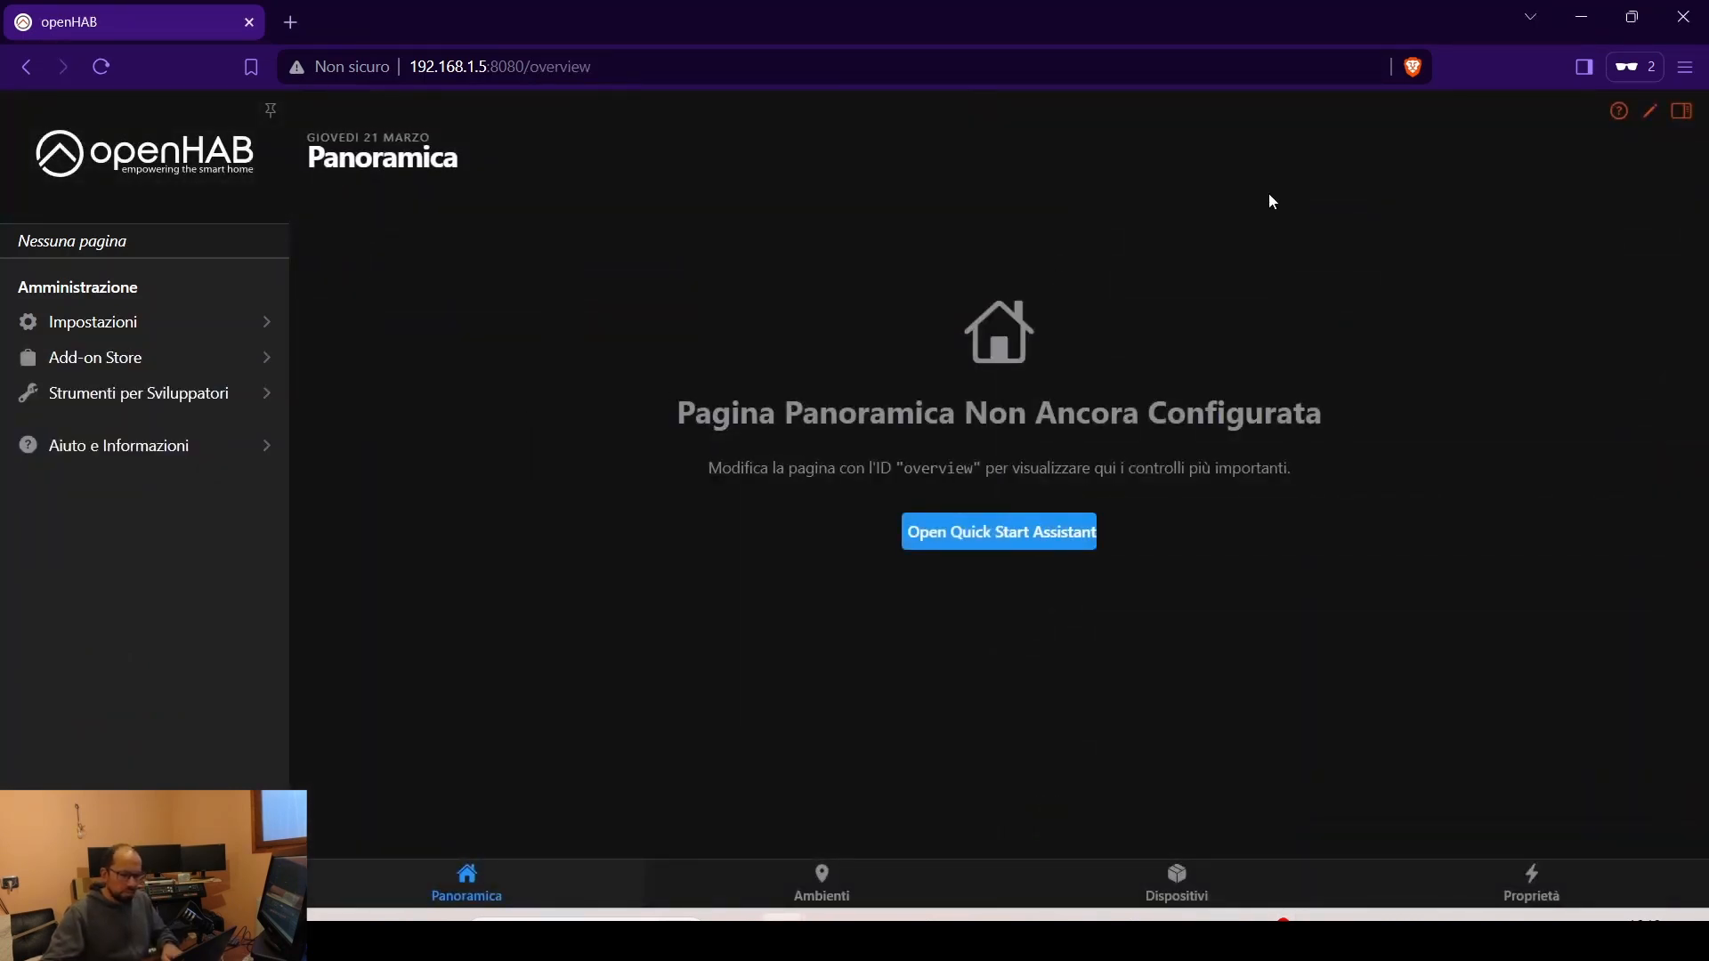
{"action": "left_click", "coordinate": [1688, 121]}
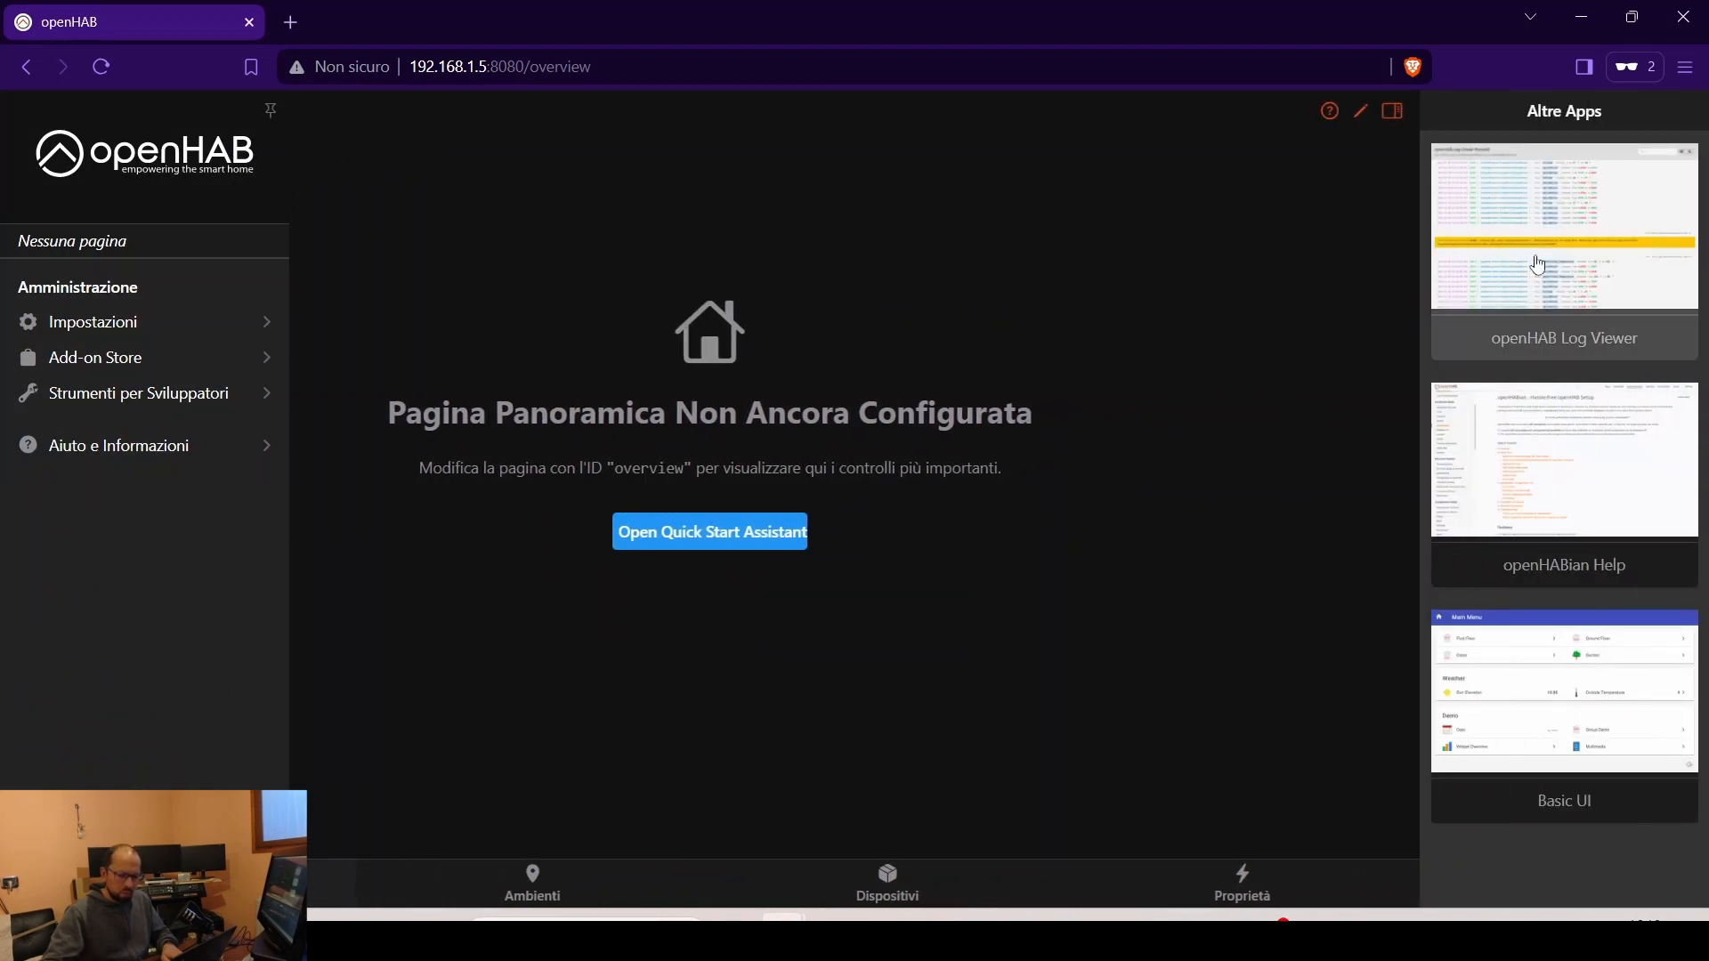
{"action": "left_click", "coordinate": [1547, 692]}
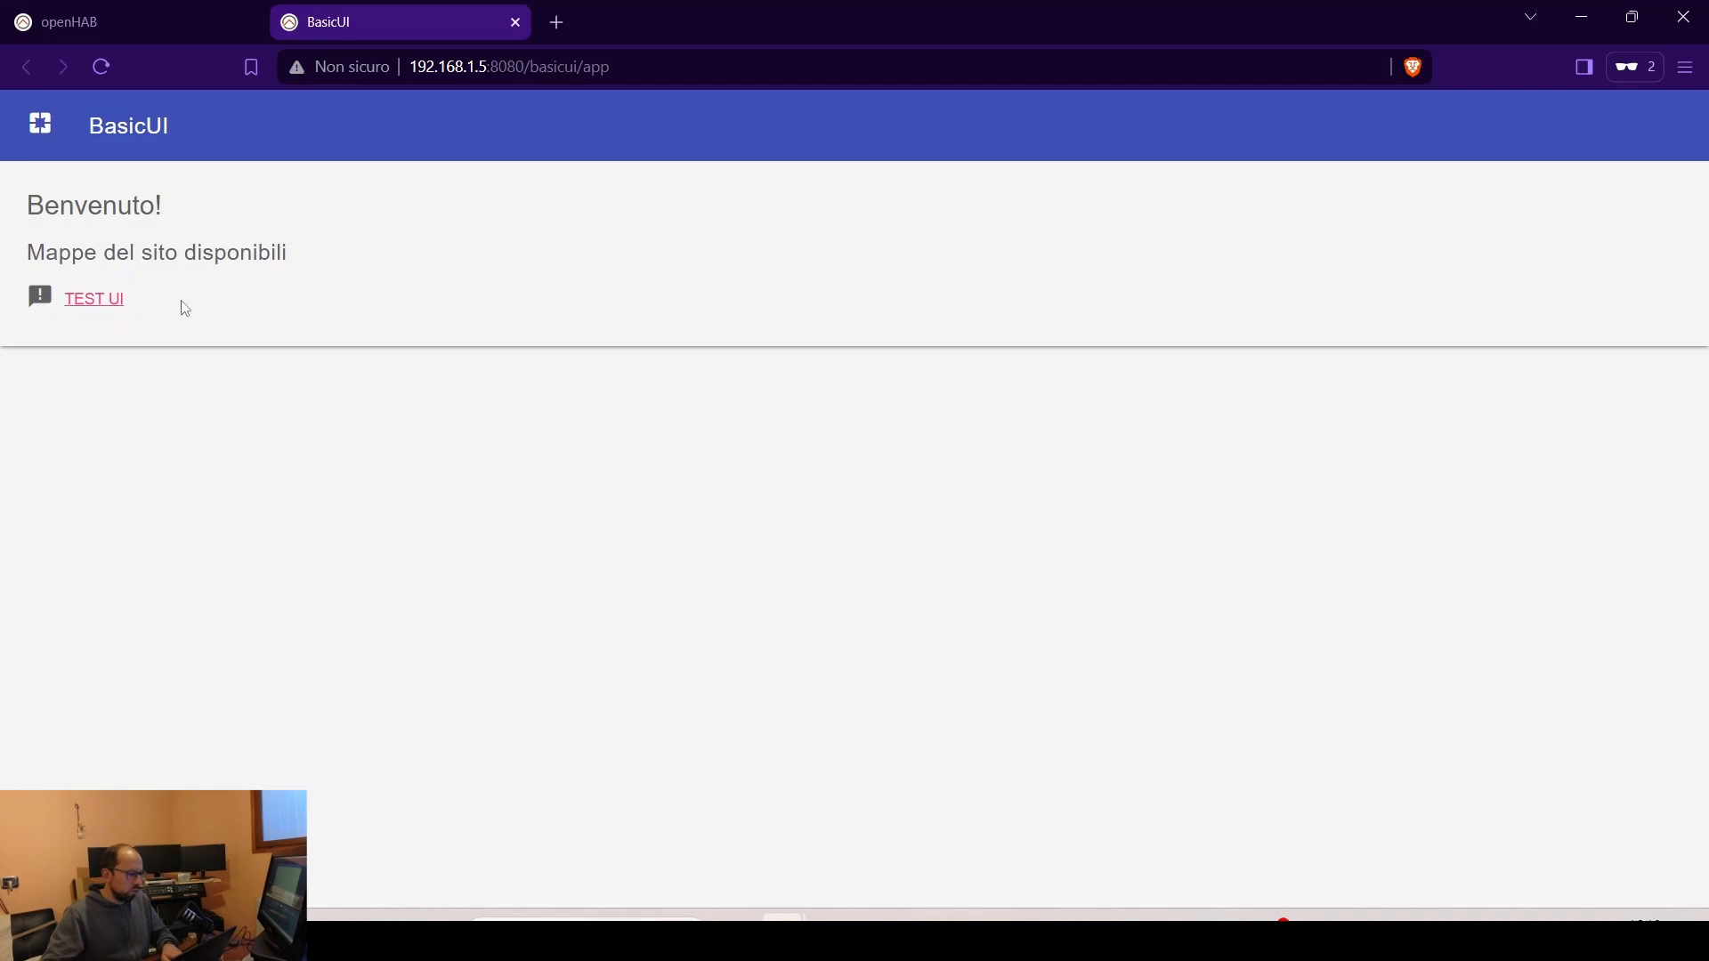
{"action": "left_click", "coordinate": [111, 306]}
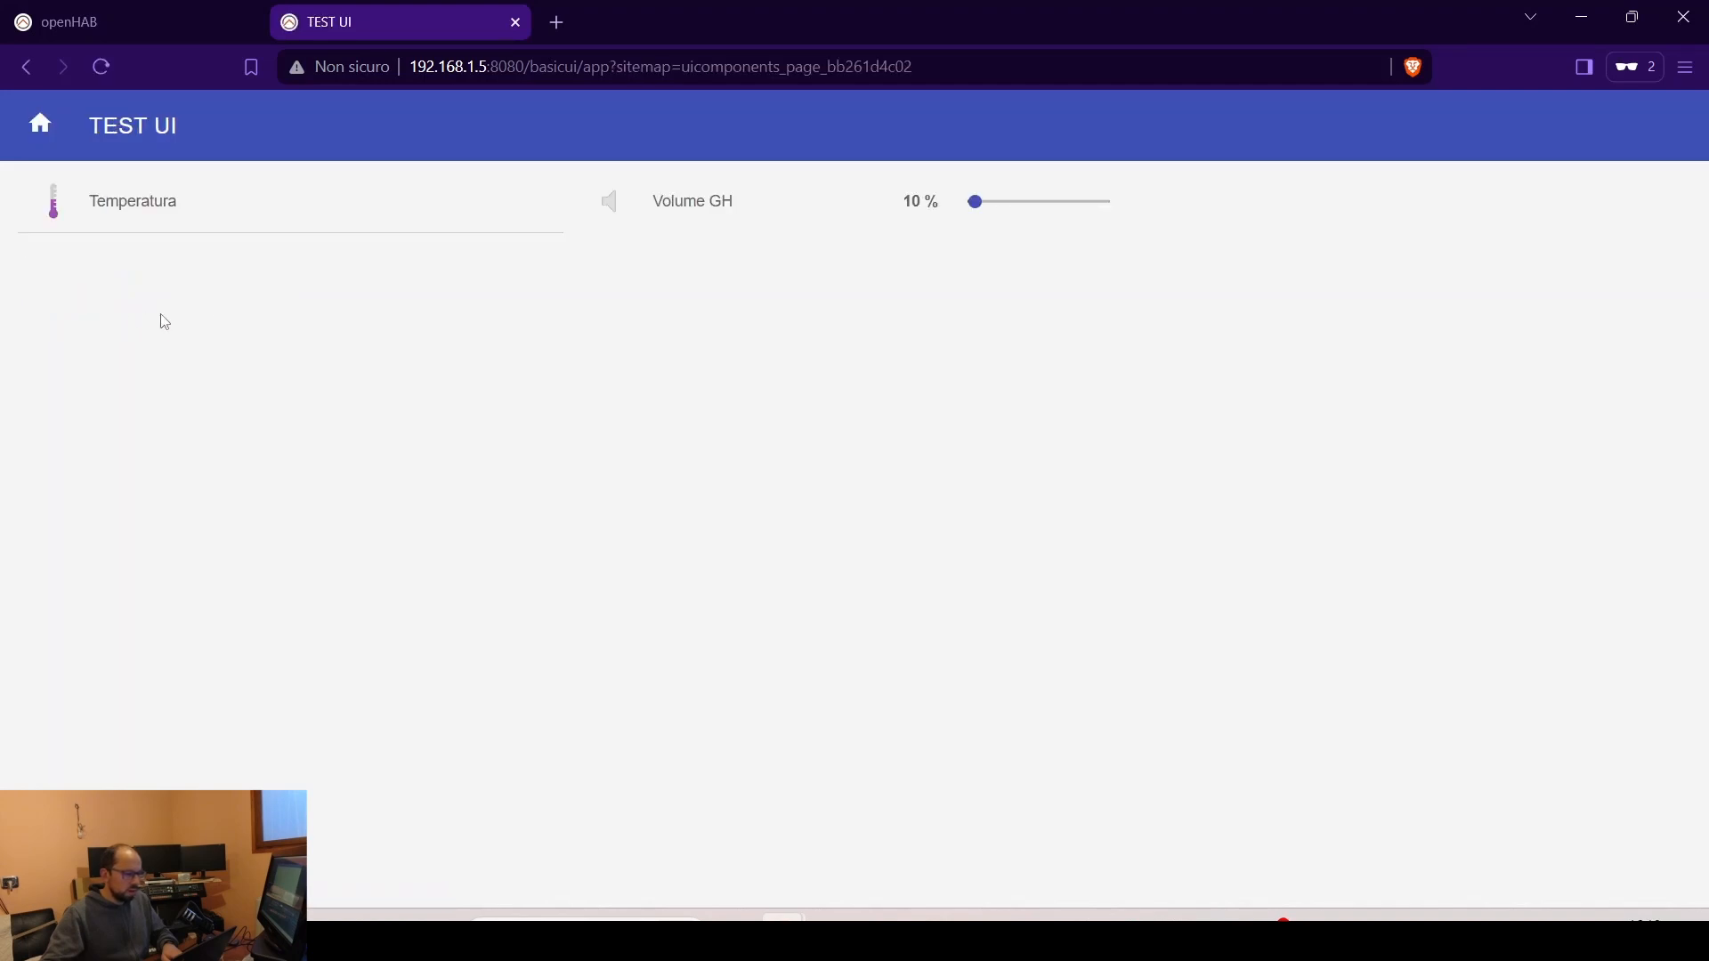